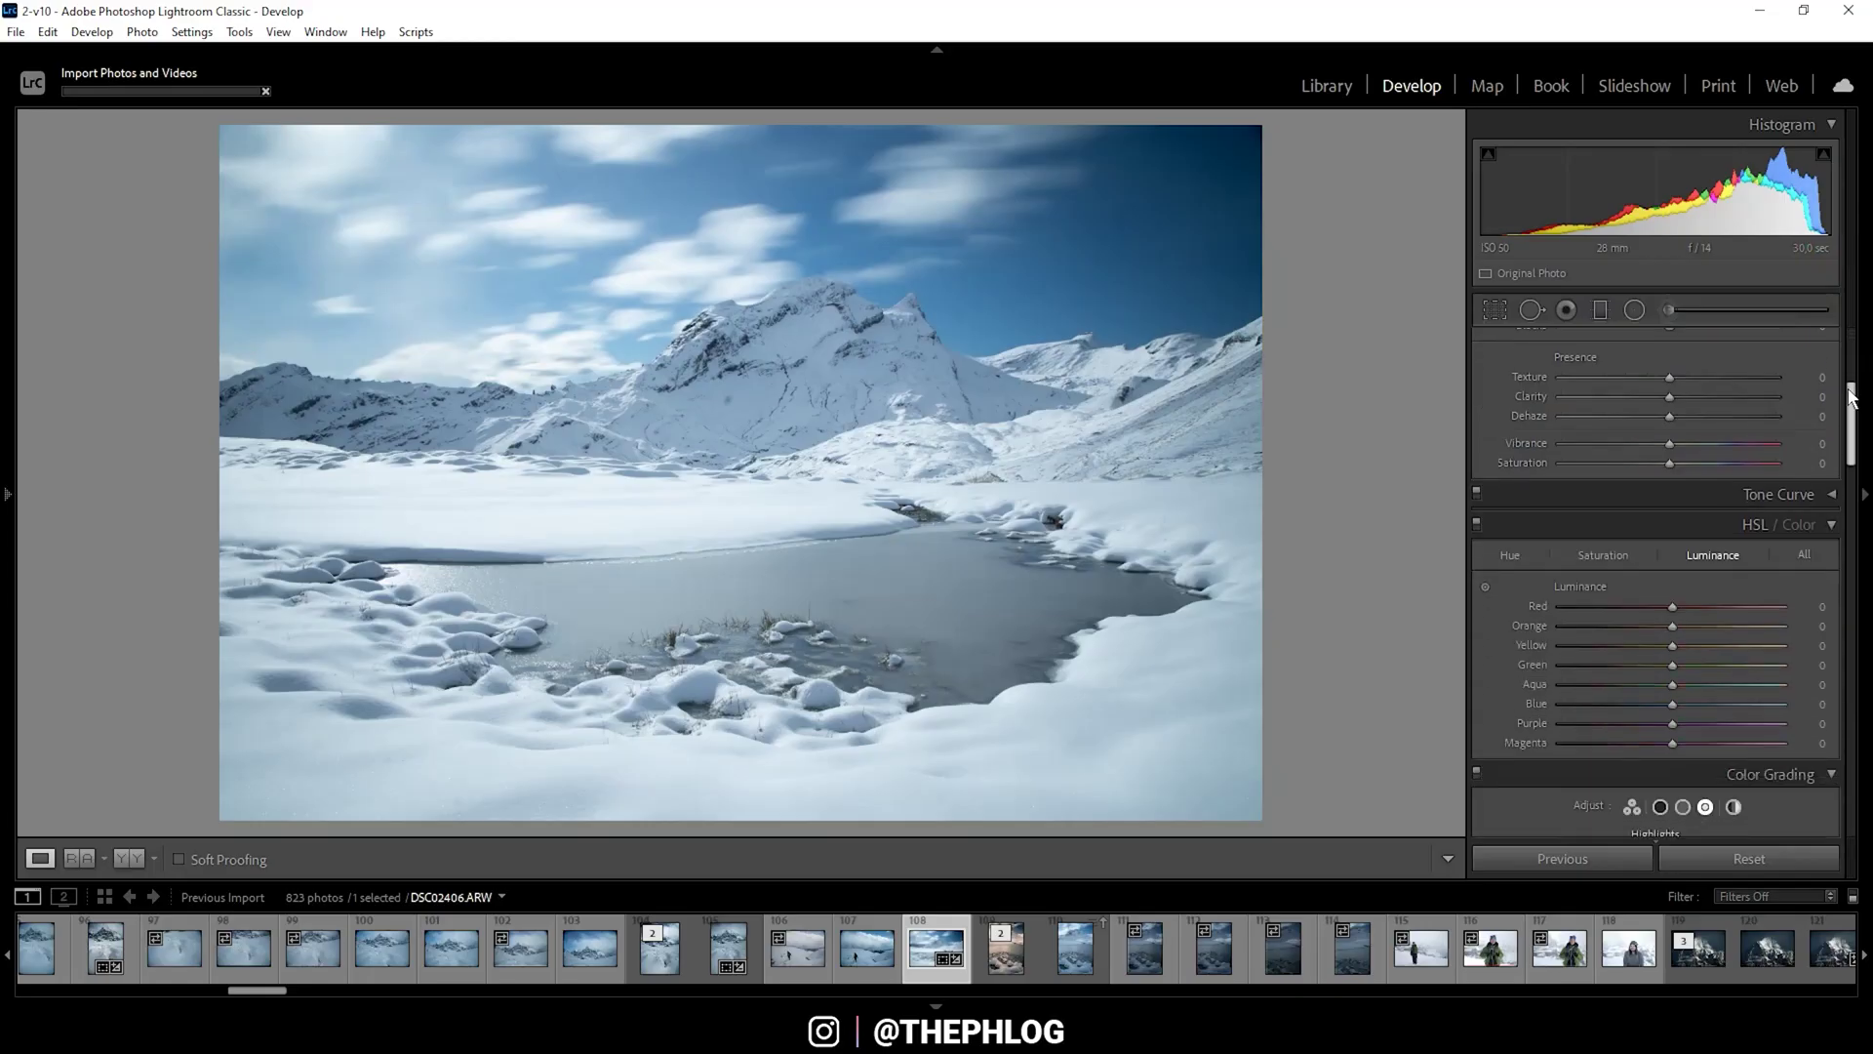
Turn on Remove Chromatic Aberration and Enable Profile Corrections in Lens Corrections.
{"action": "left_click_drag", "start_coordinate": [1851, 459], "coordinate": [1834, 609]}
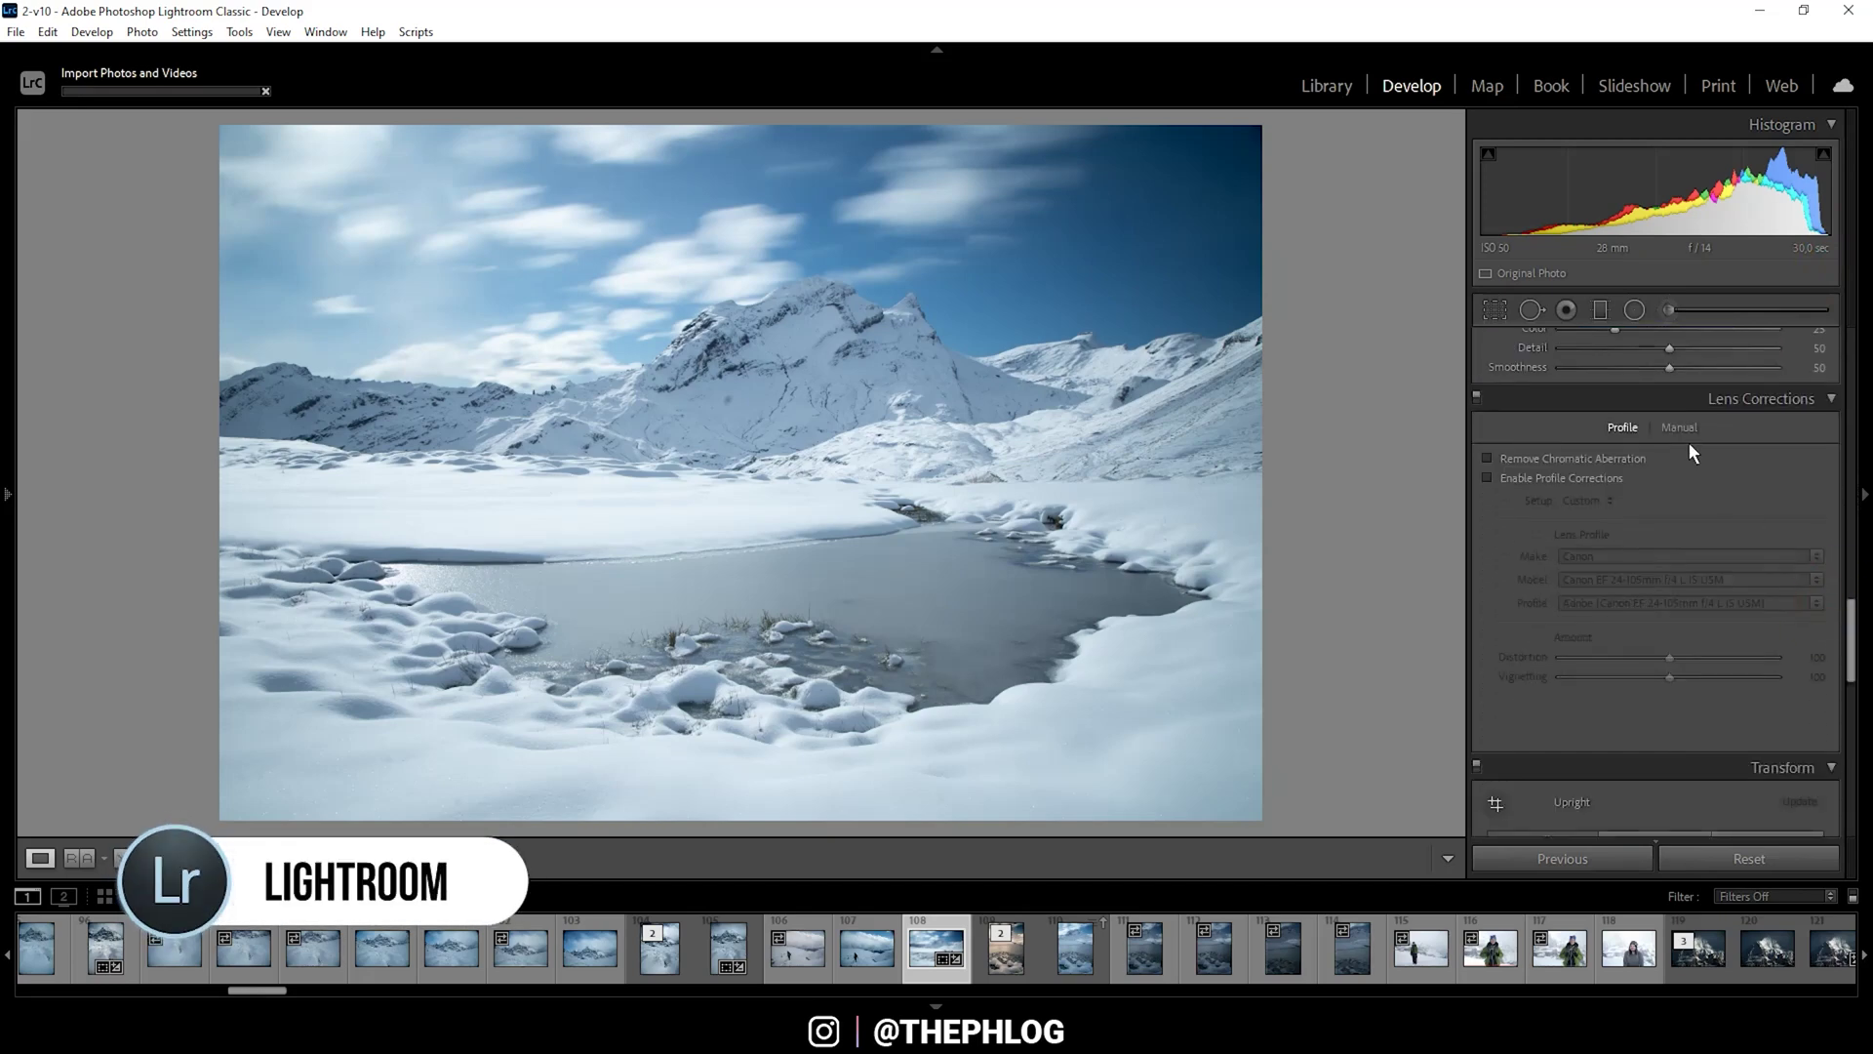
{"action": "left_click", "coordinate": [1506, 456]}
{"action": "left_click", "coordinate": [1510, 478]}
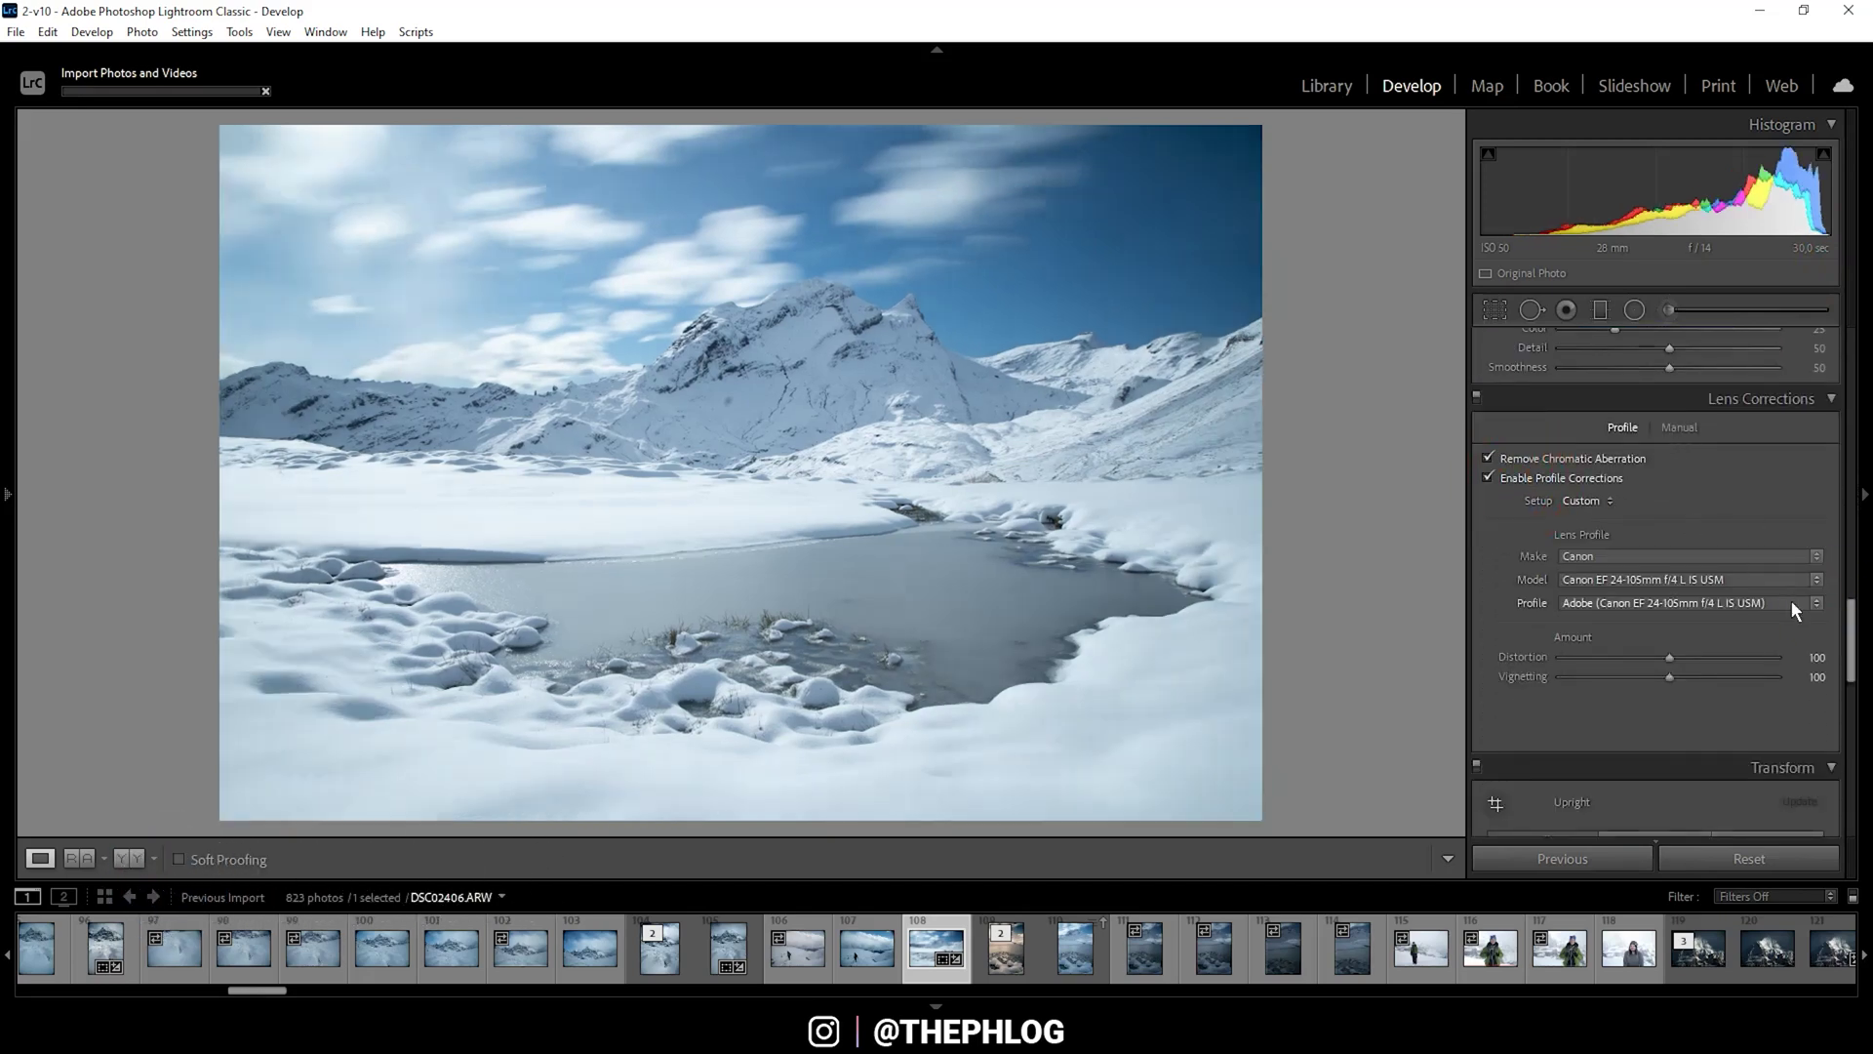
Switch the profile to Adobe Standard and cool Temp slightly to 5258.
{"action": "left_click_drag", "start_coordinate": [1850, 627], "coordinate": [1844, 377]}
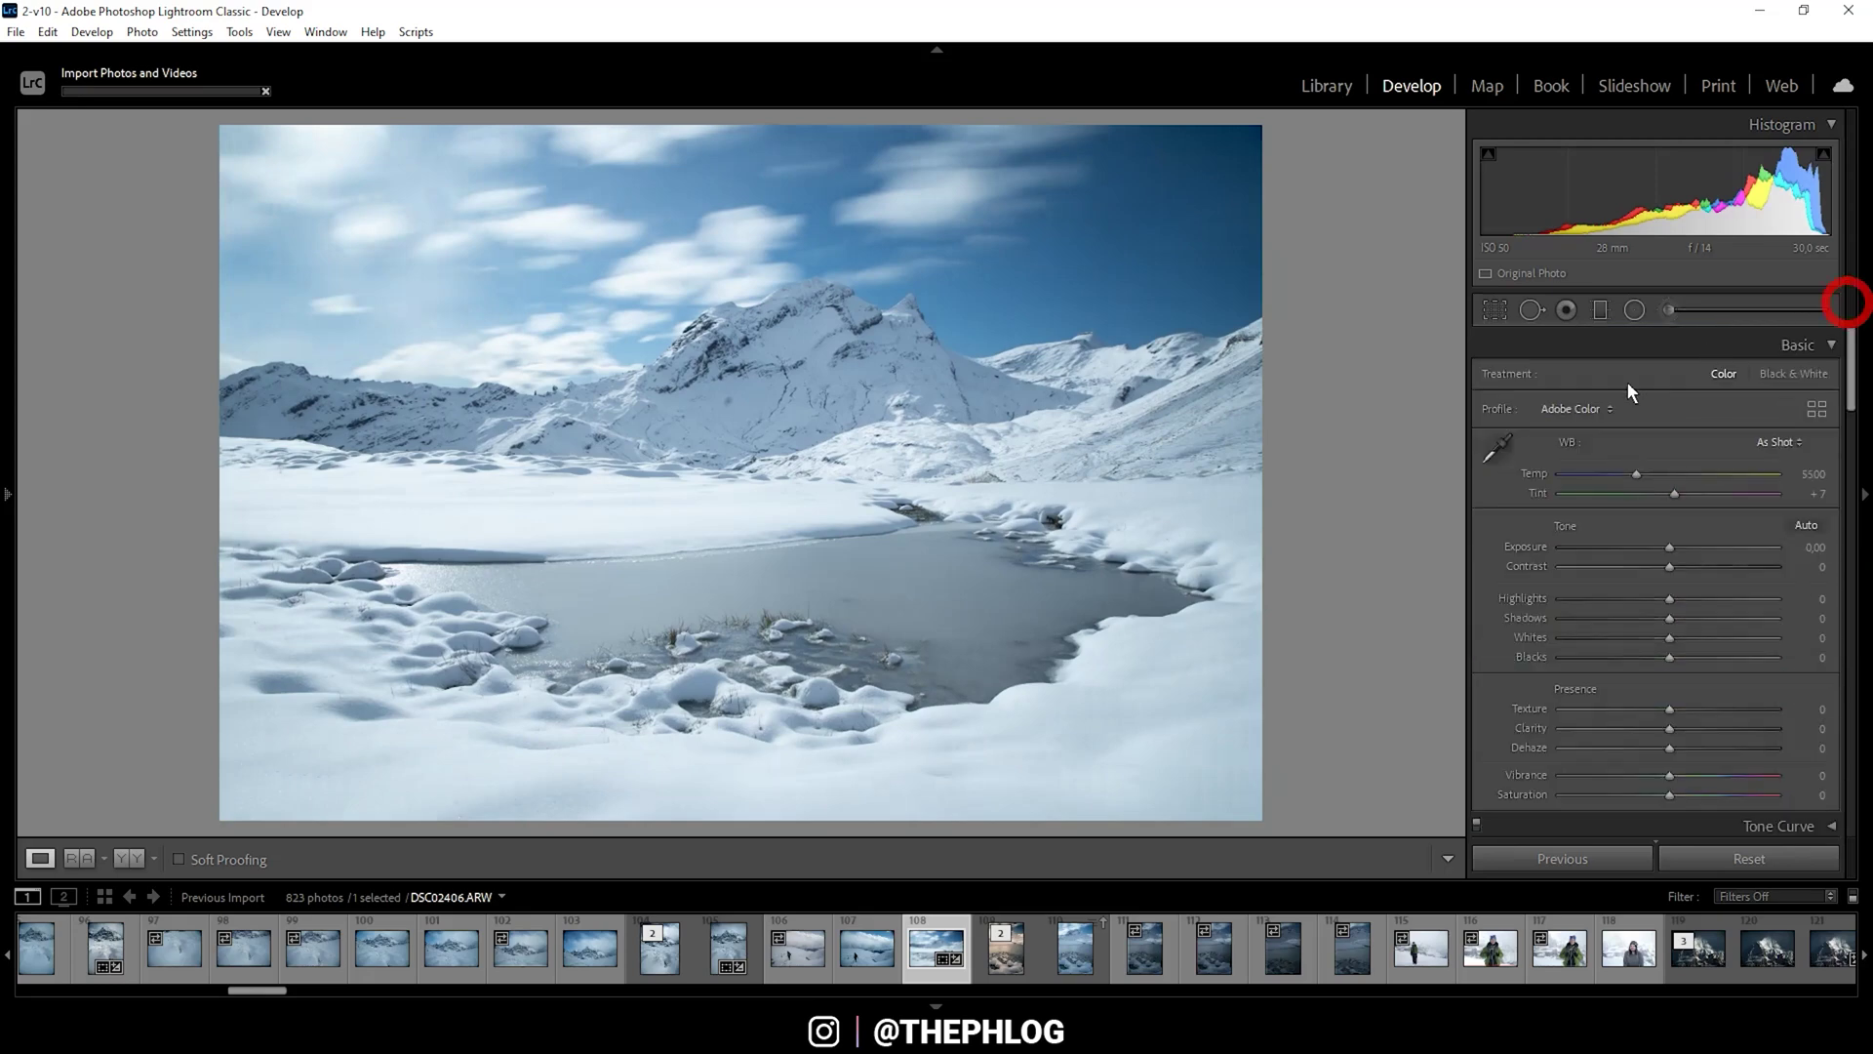
{"action": "left_click", "coordinate": [1578, 407]}
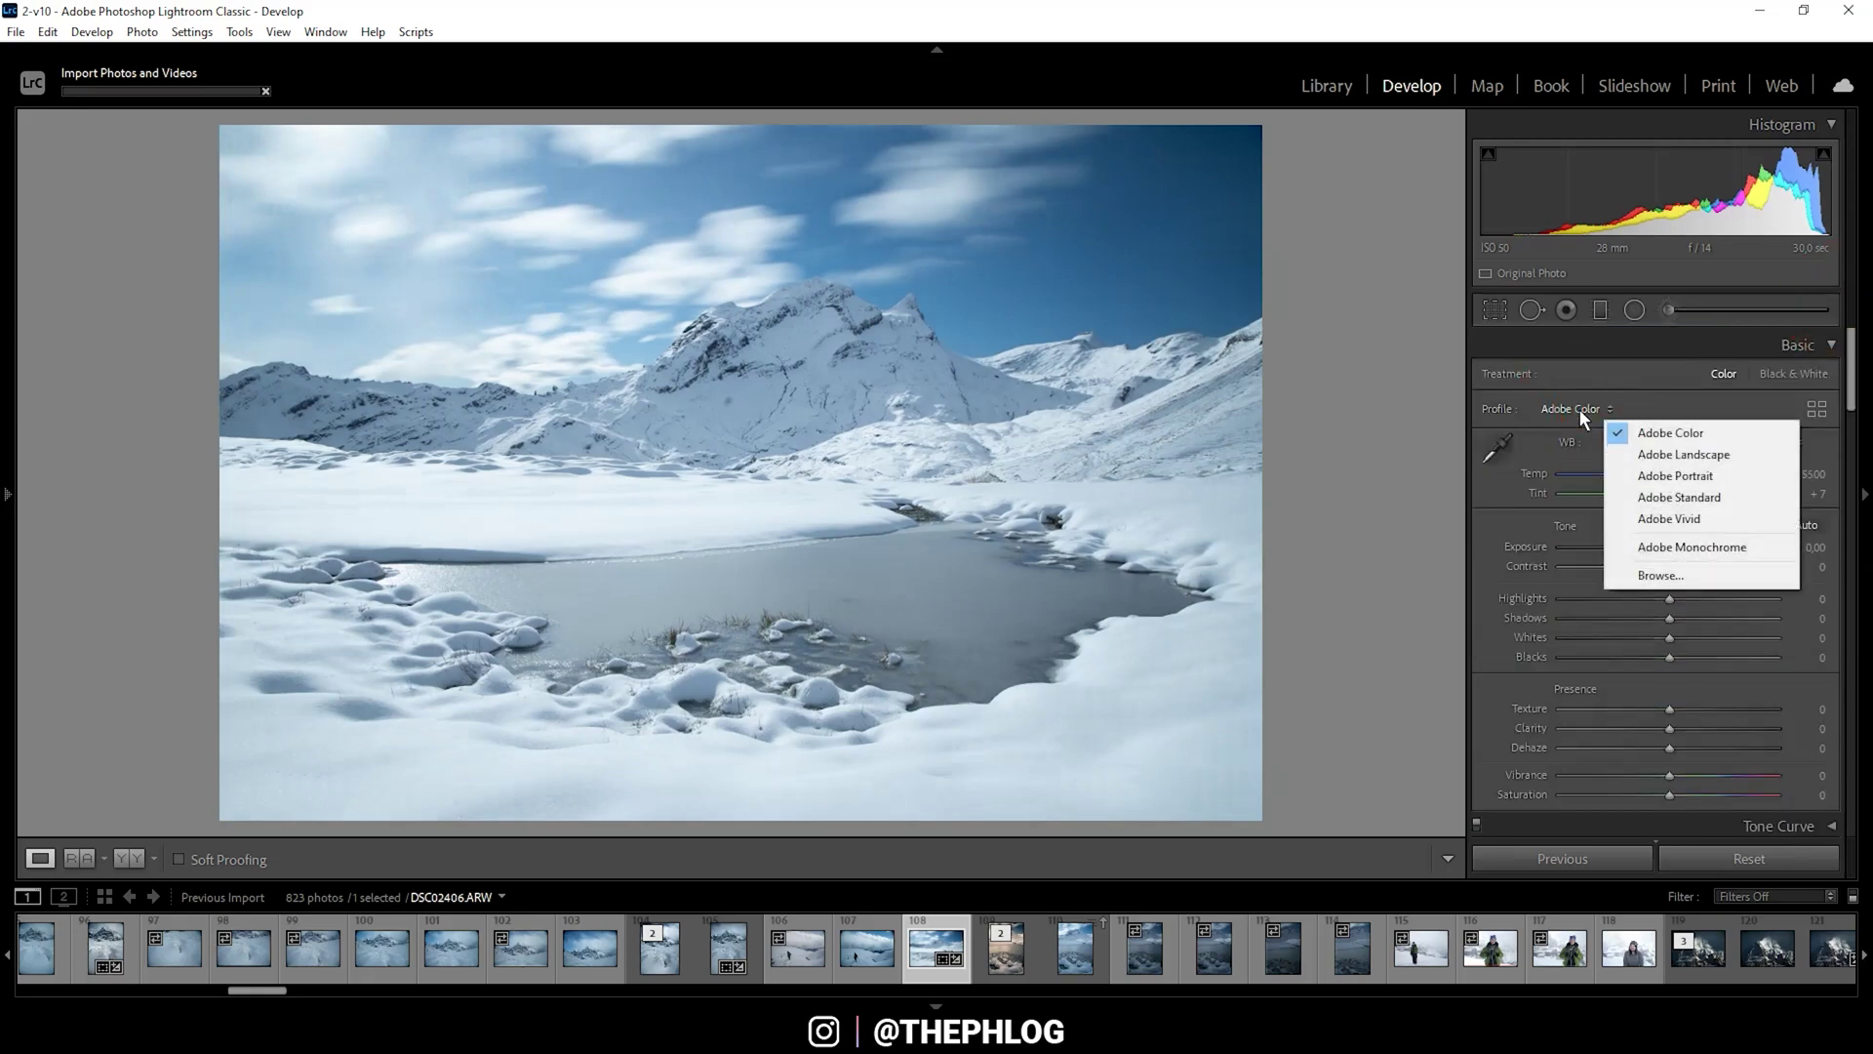
{"action": "left_click", "coordinate": [1697, 500]}
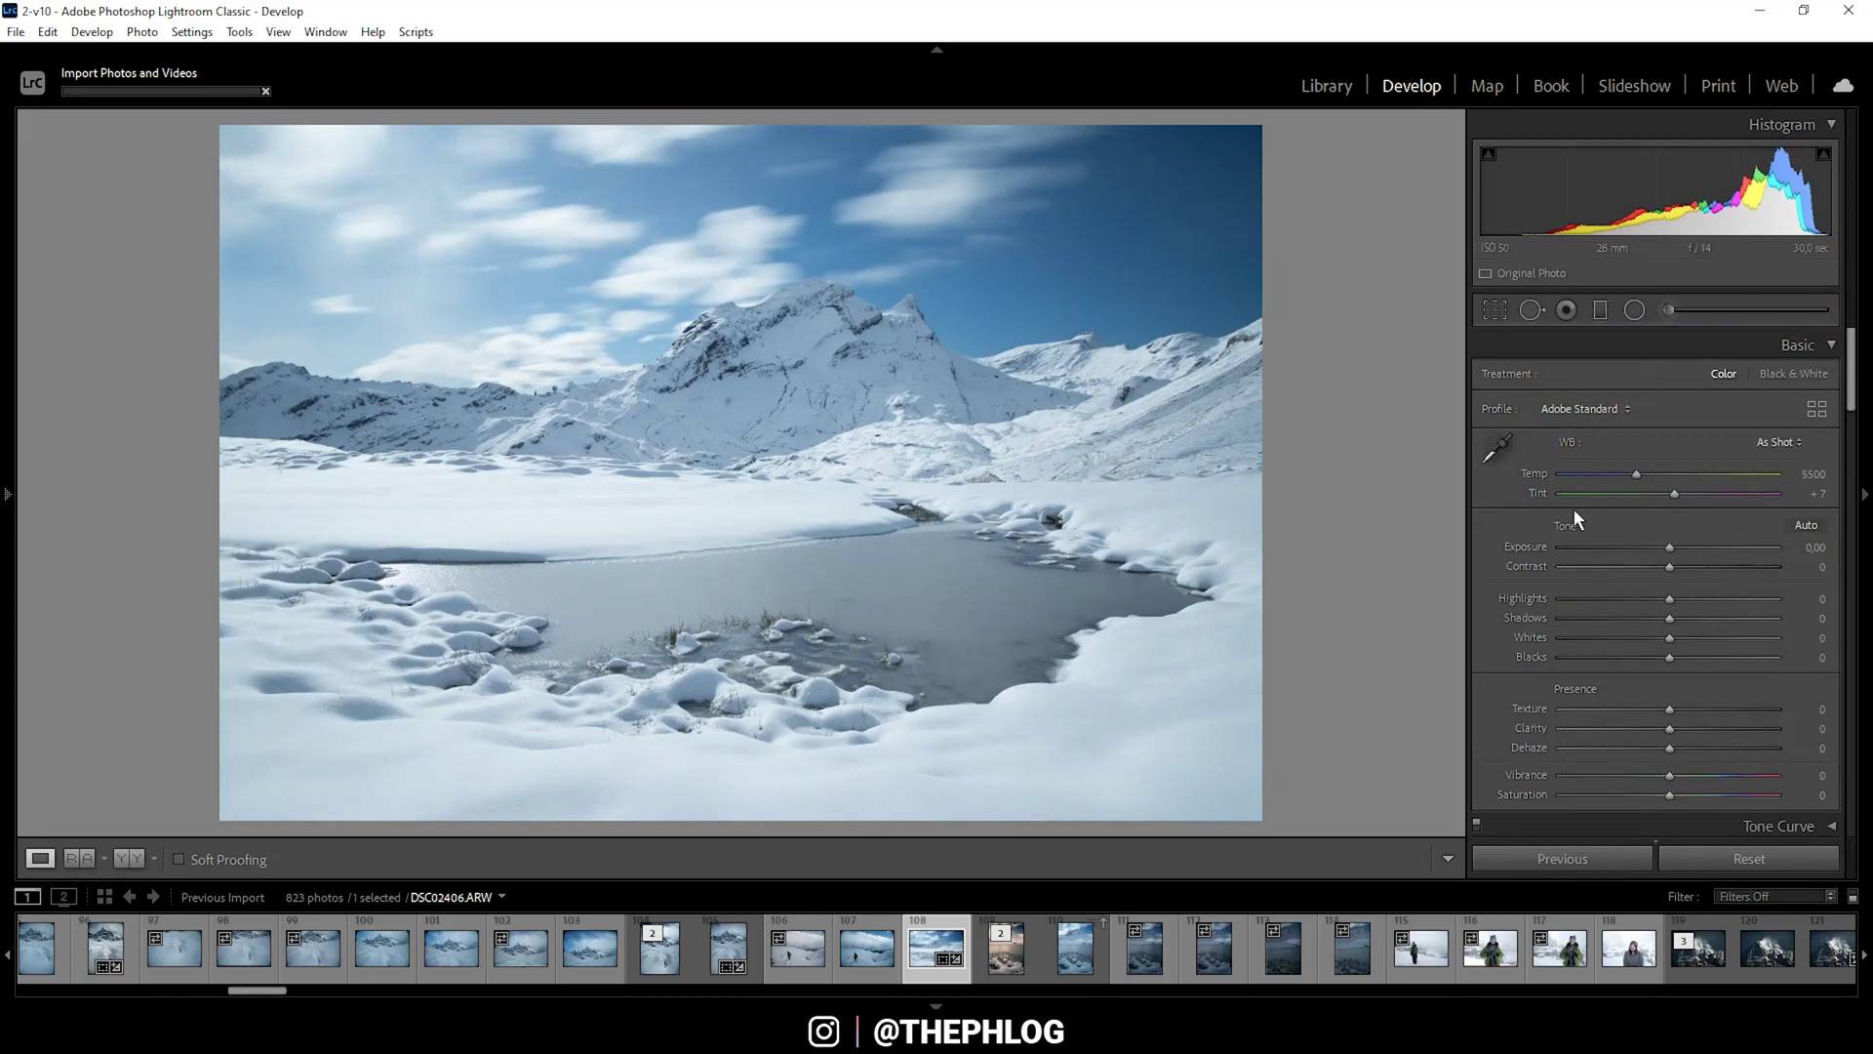
{"action": "scroll", "coordinate": [1851, 385], "scroll_direction": "down", "scroll_amount": 1}
{"action": "left_click", "coordinate": [1630, 408]}
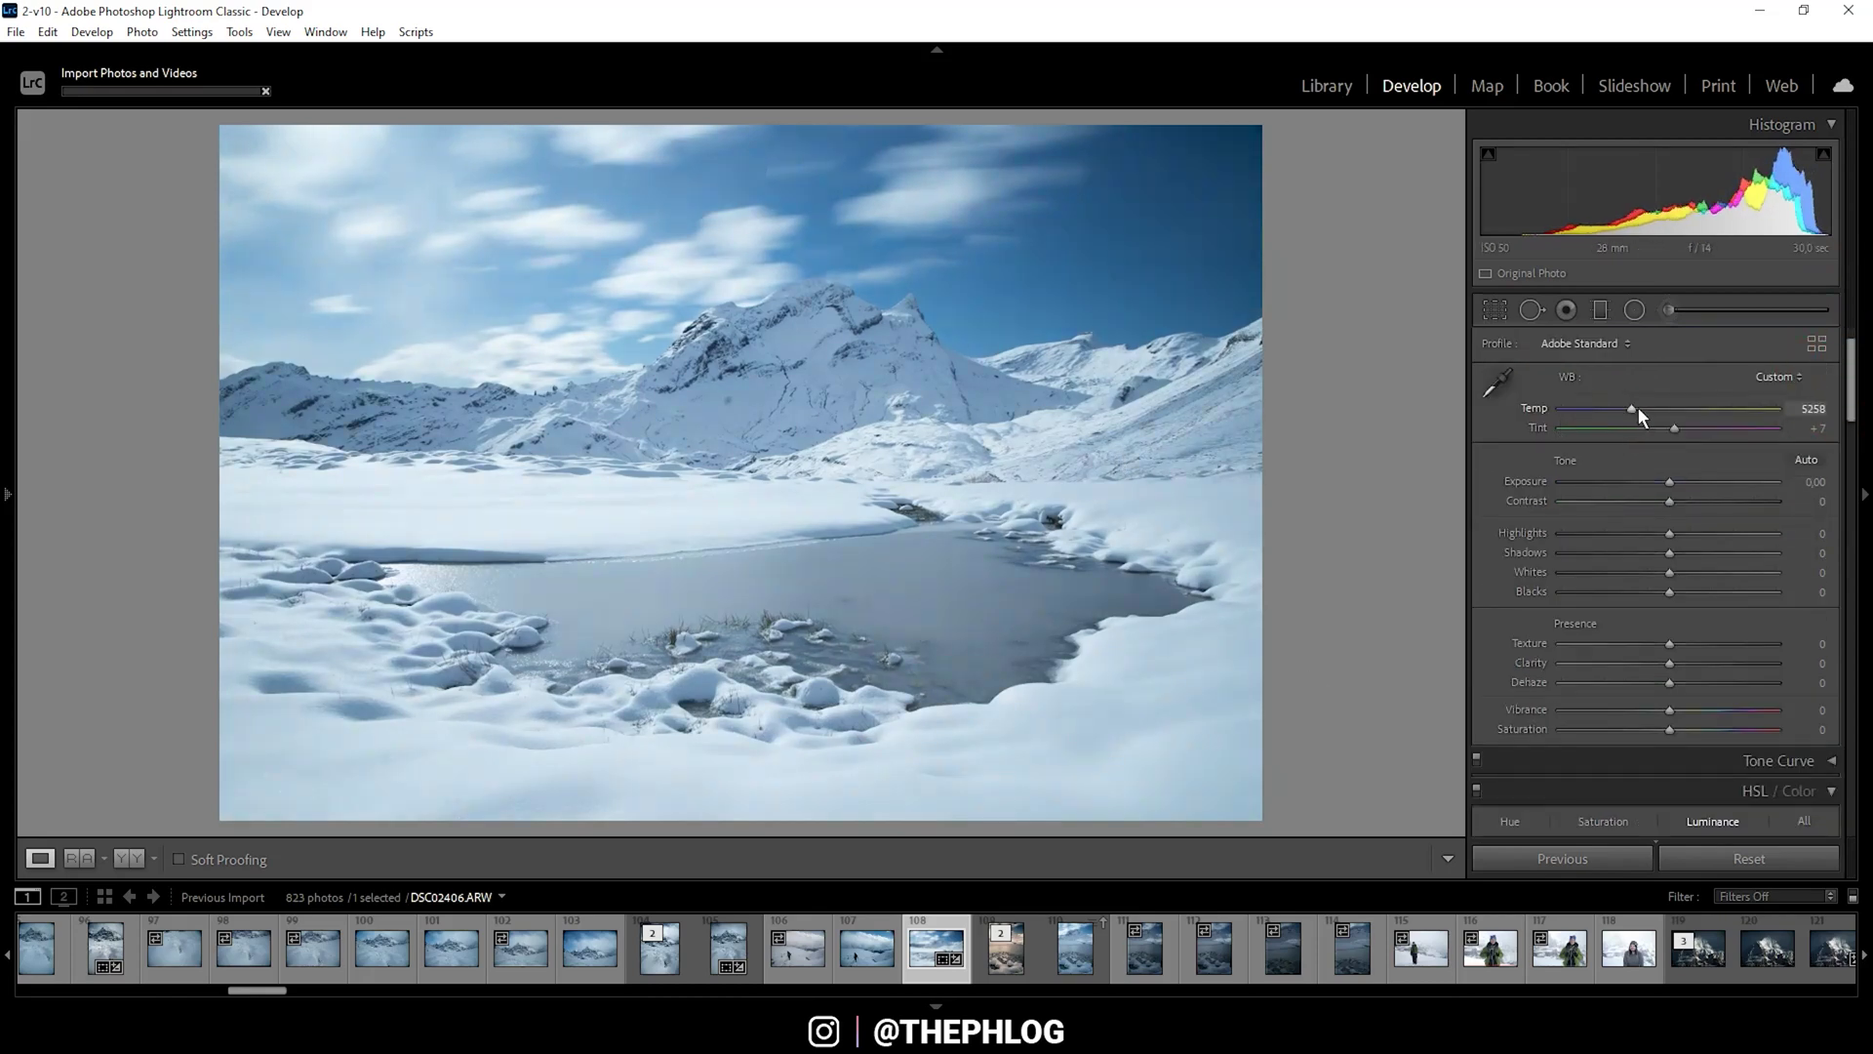
Set Temp 6389, Shadows -100, Blacks -12, Texture -7, Clarity +9 and Vibrance -25.
{"action": "left_click_drag", "start_coordinate": [1636, 408], "coordinate": [1657, 407]}
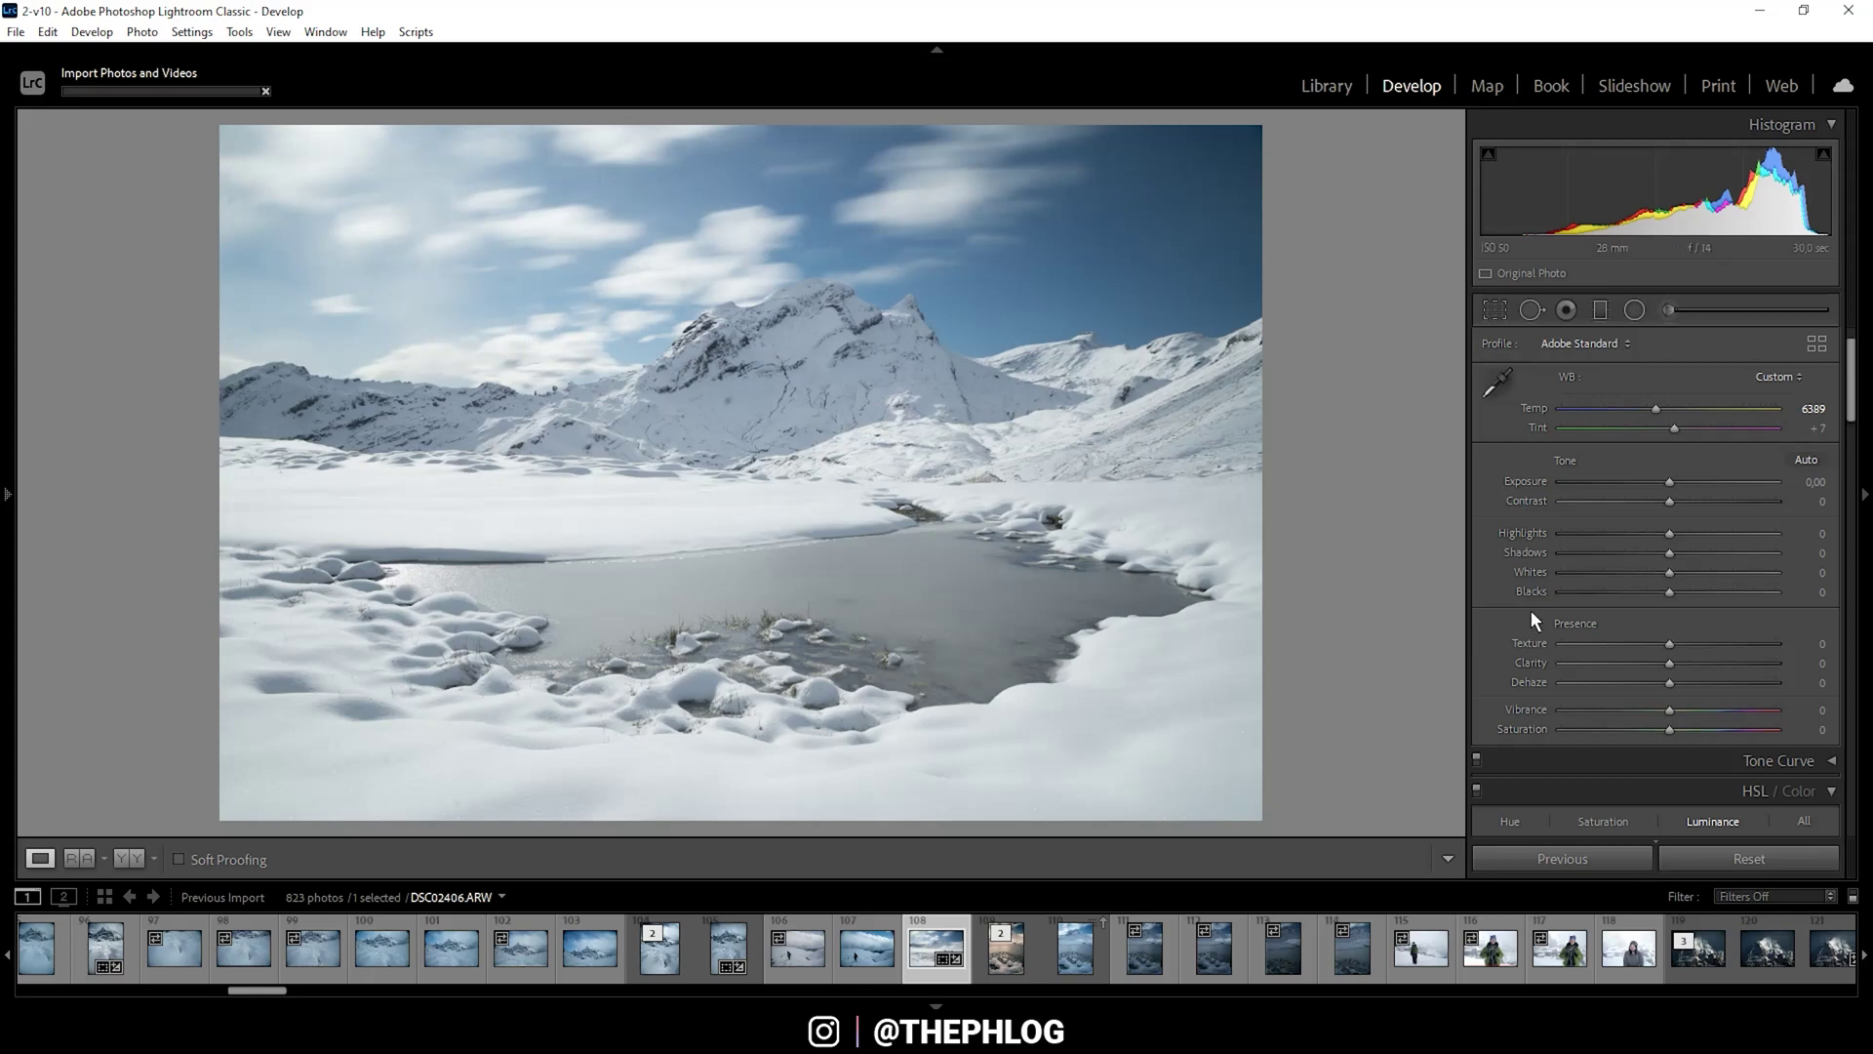
{"action": "left_click_drag", "start_coordinate": [1670, 553], "coordinate": [1454, 540]}
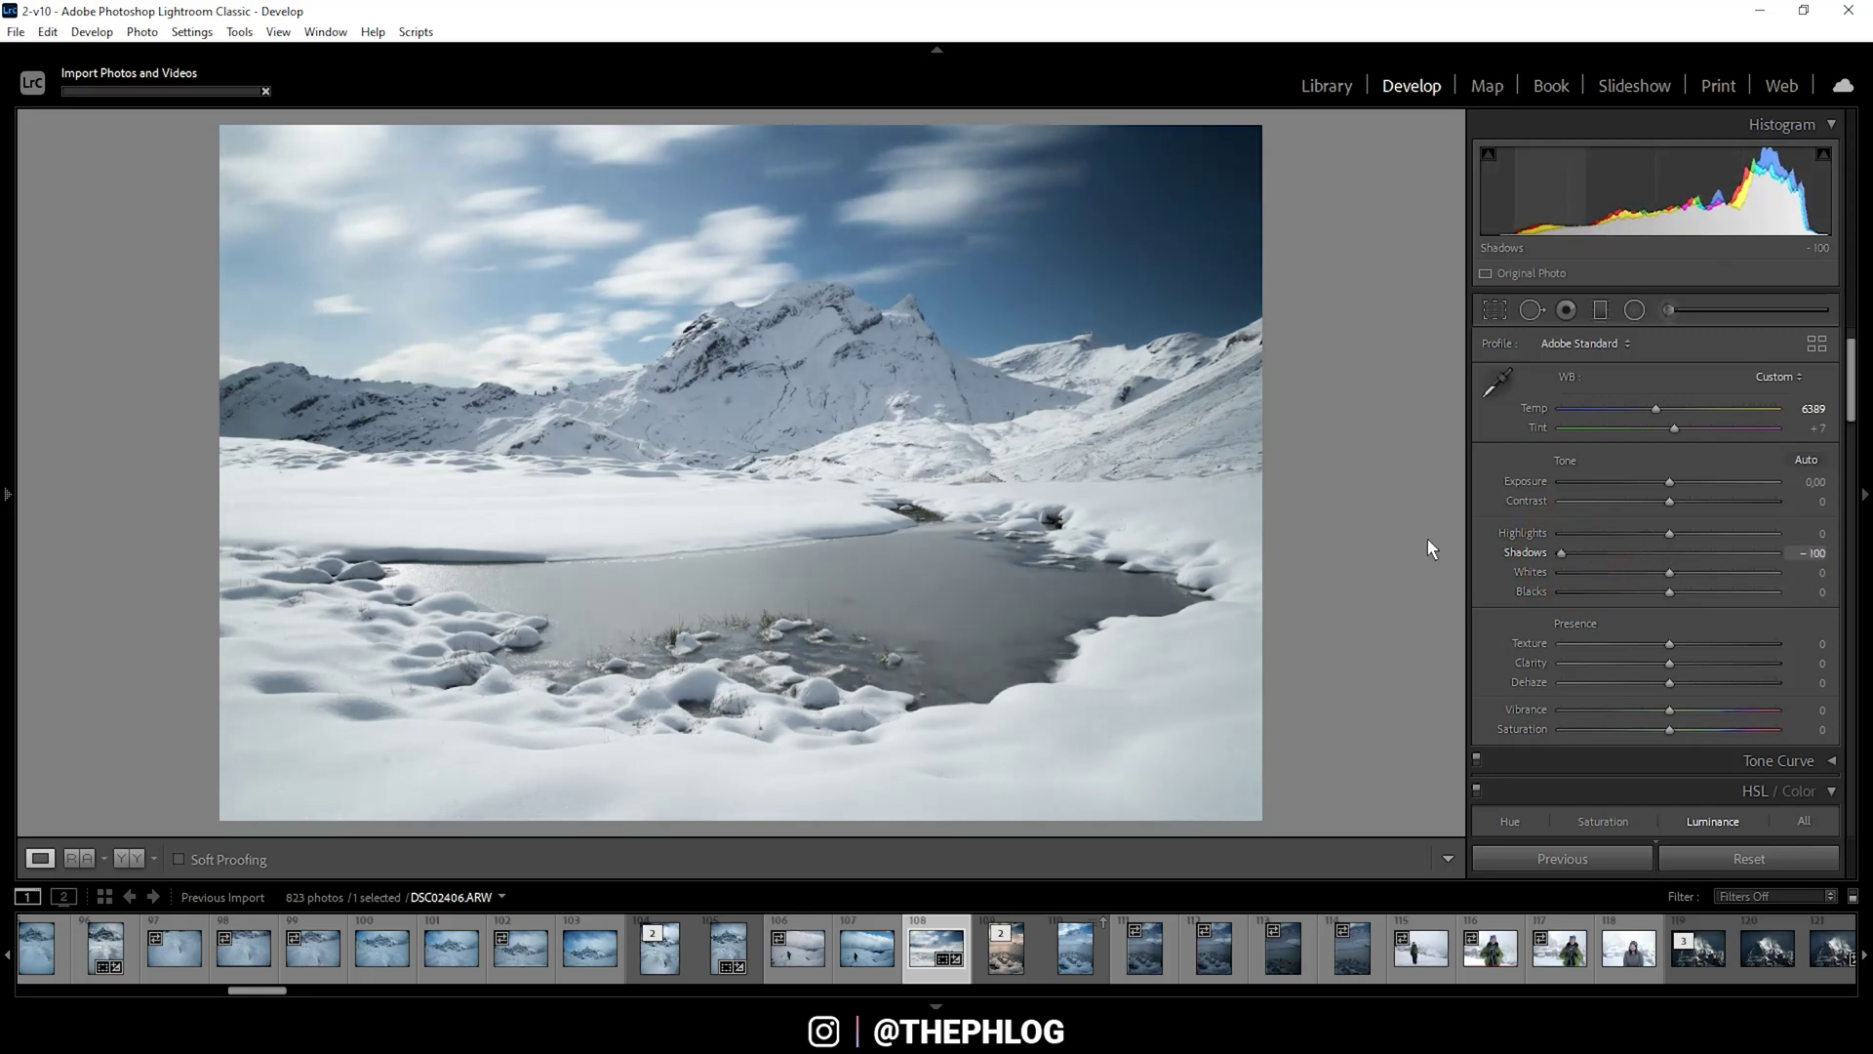
{"action": "left_click", "coordinate": [1496, 235]}
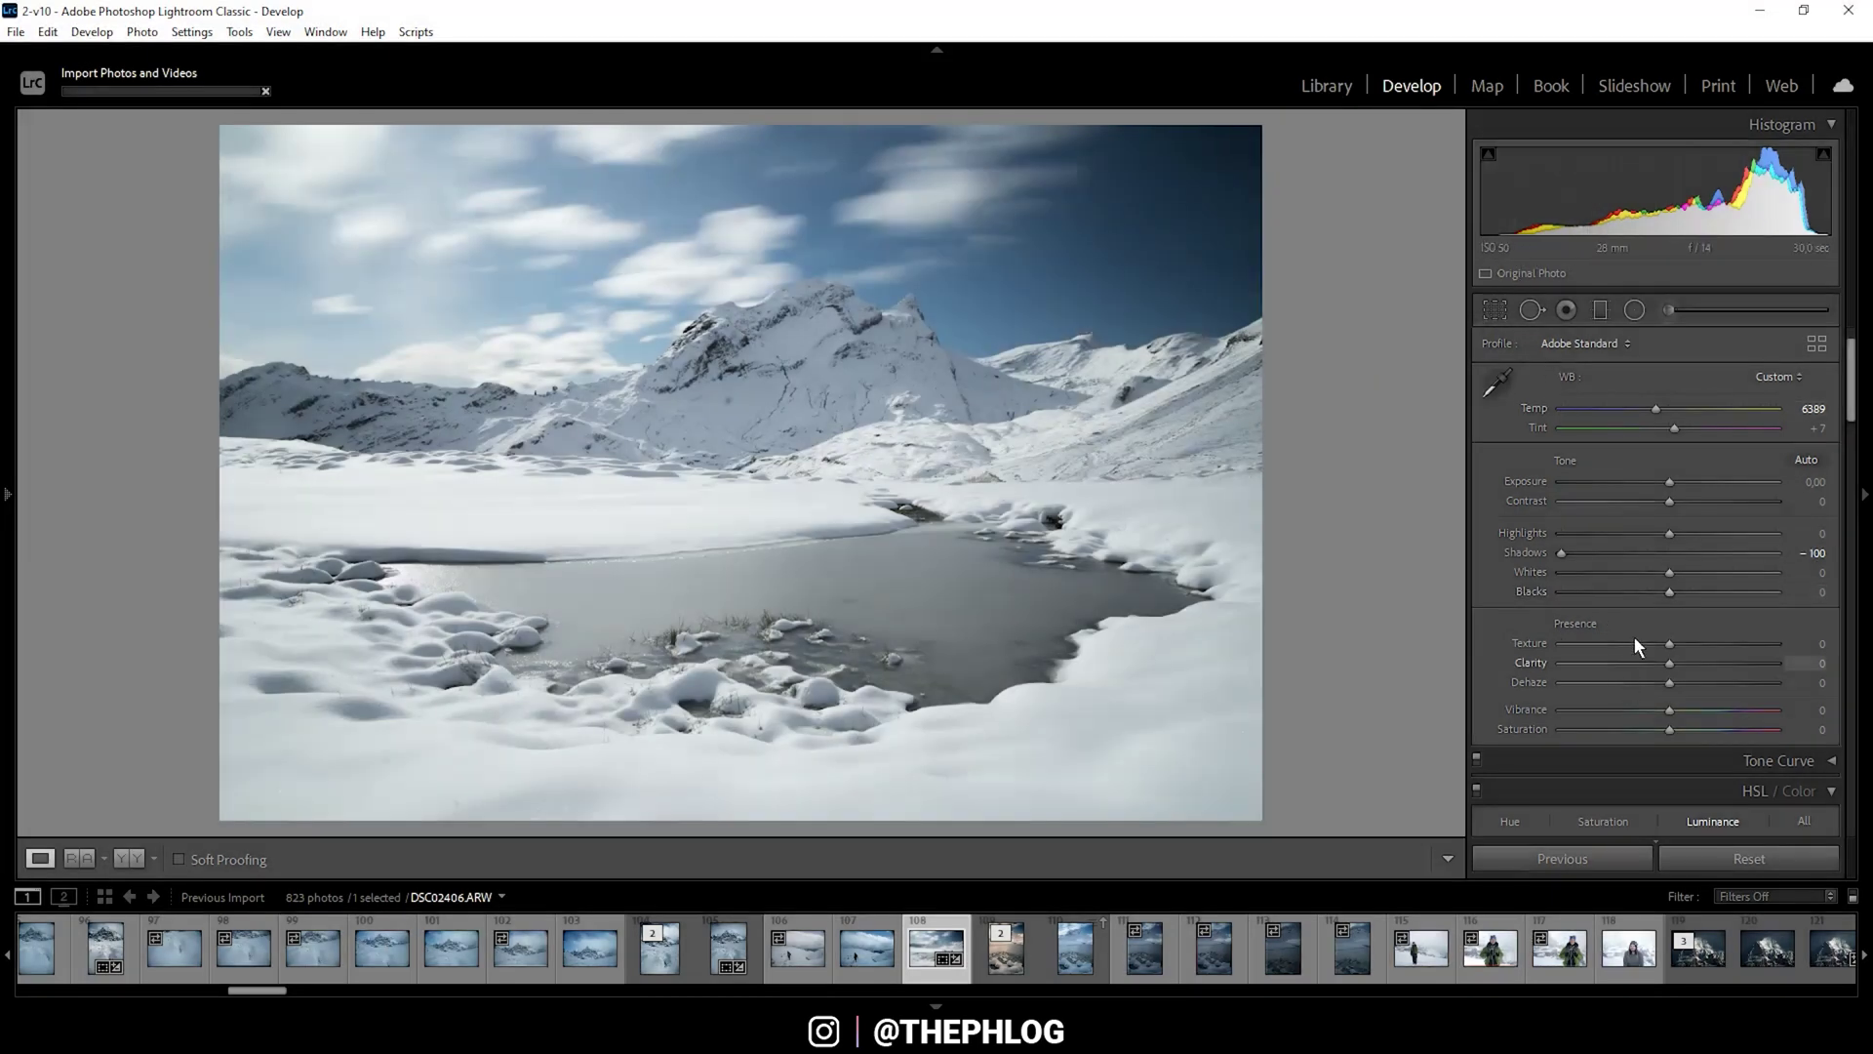
{"action": "left_click_drag", "start_coordinate": [1667, 592], "coordinate": [1650, 591]}
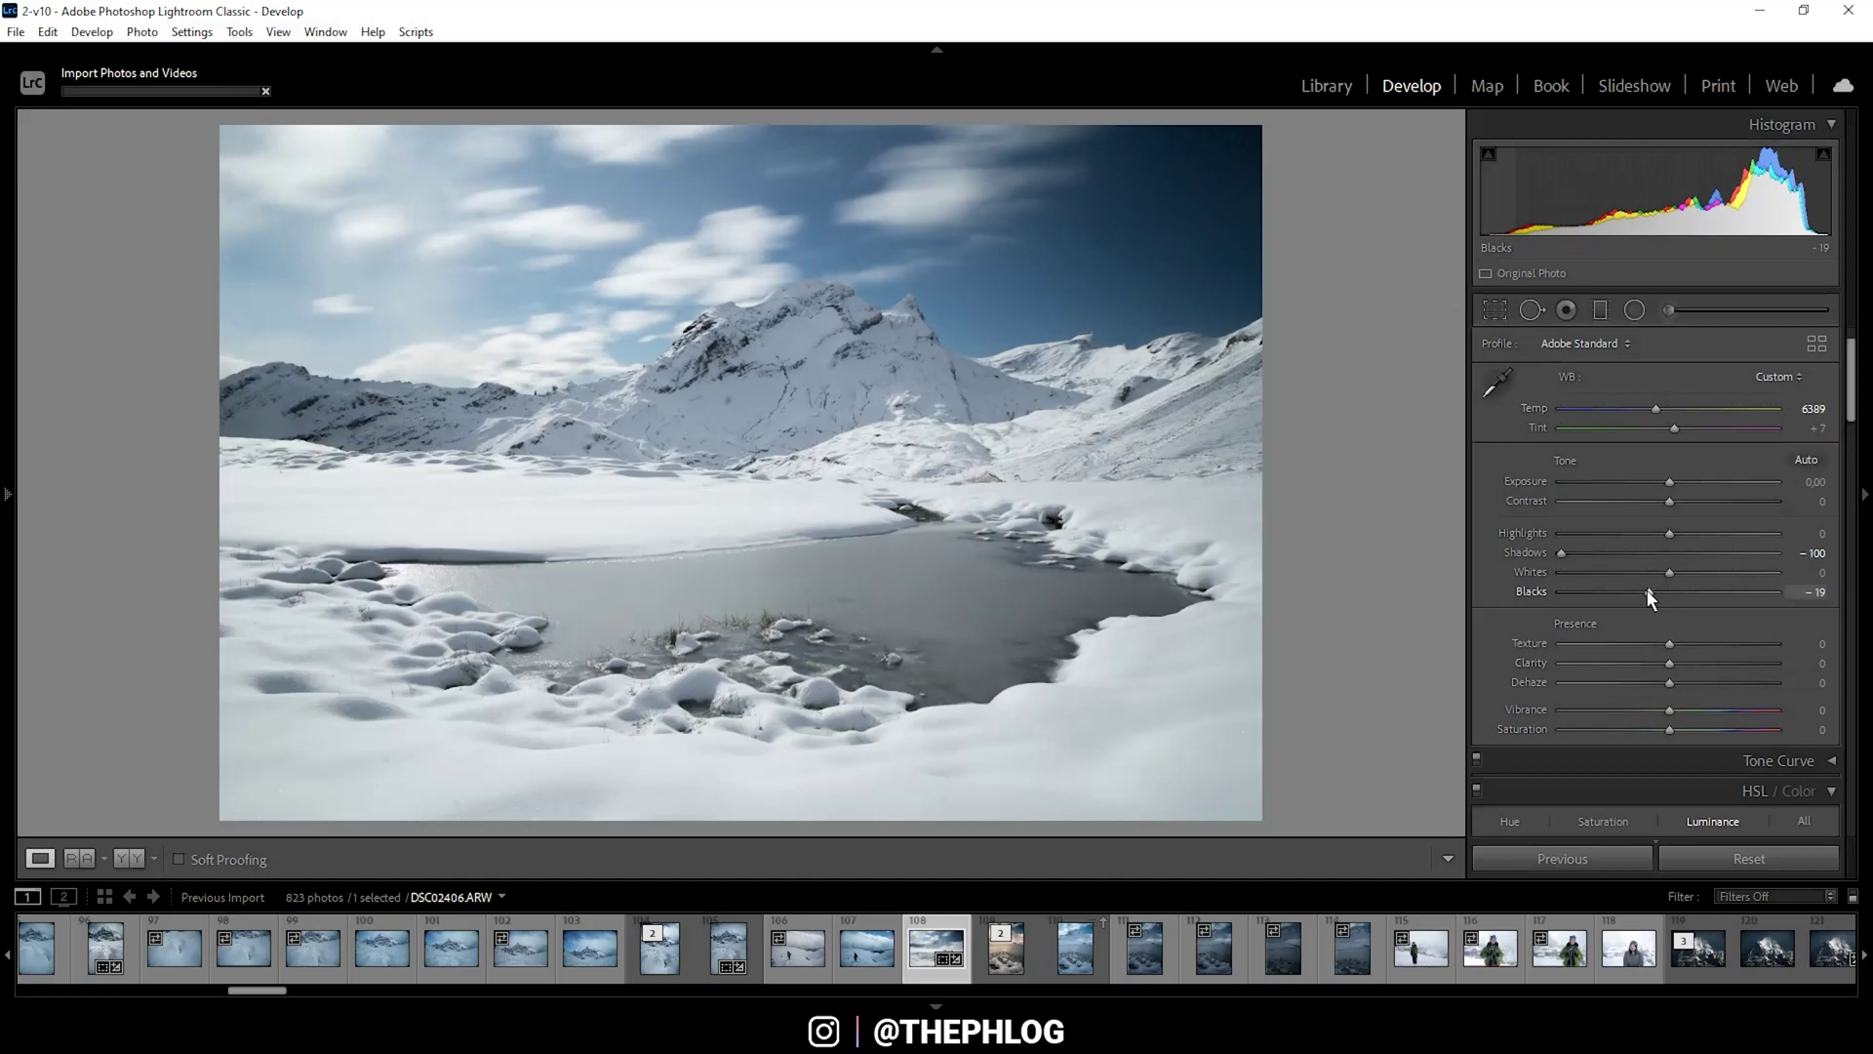
{"action": "left_click_drag", "start_coordinate": [1647, 589], "coordinate": [1654, 589]}
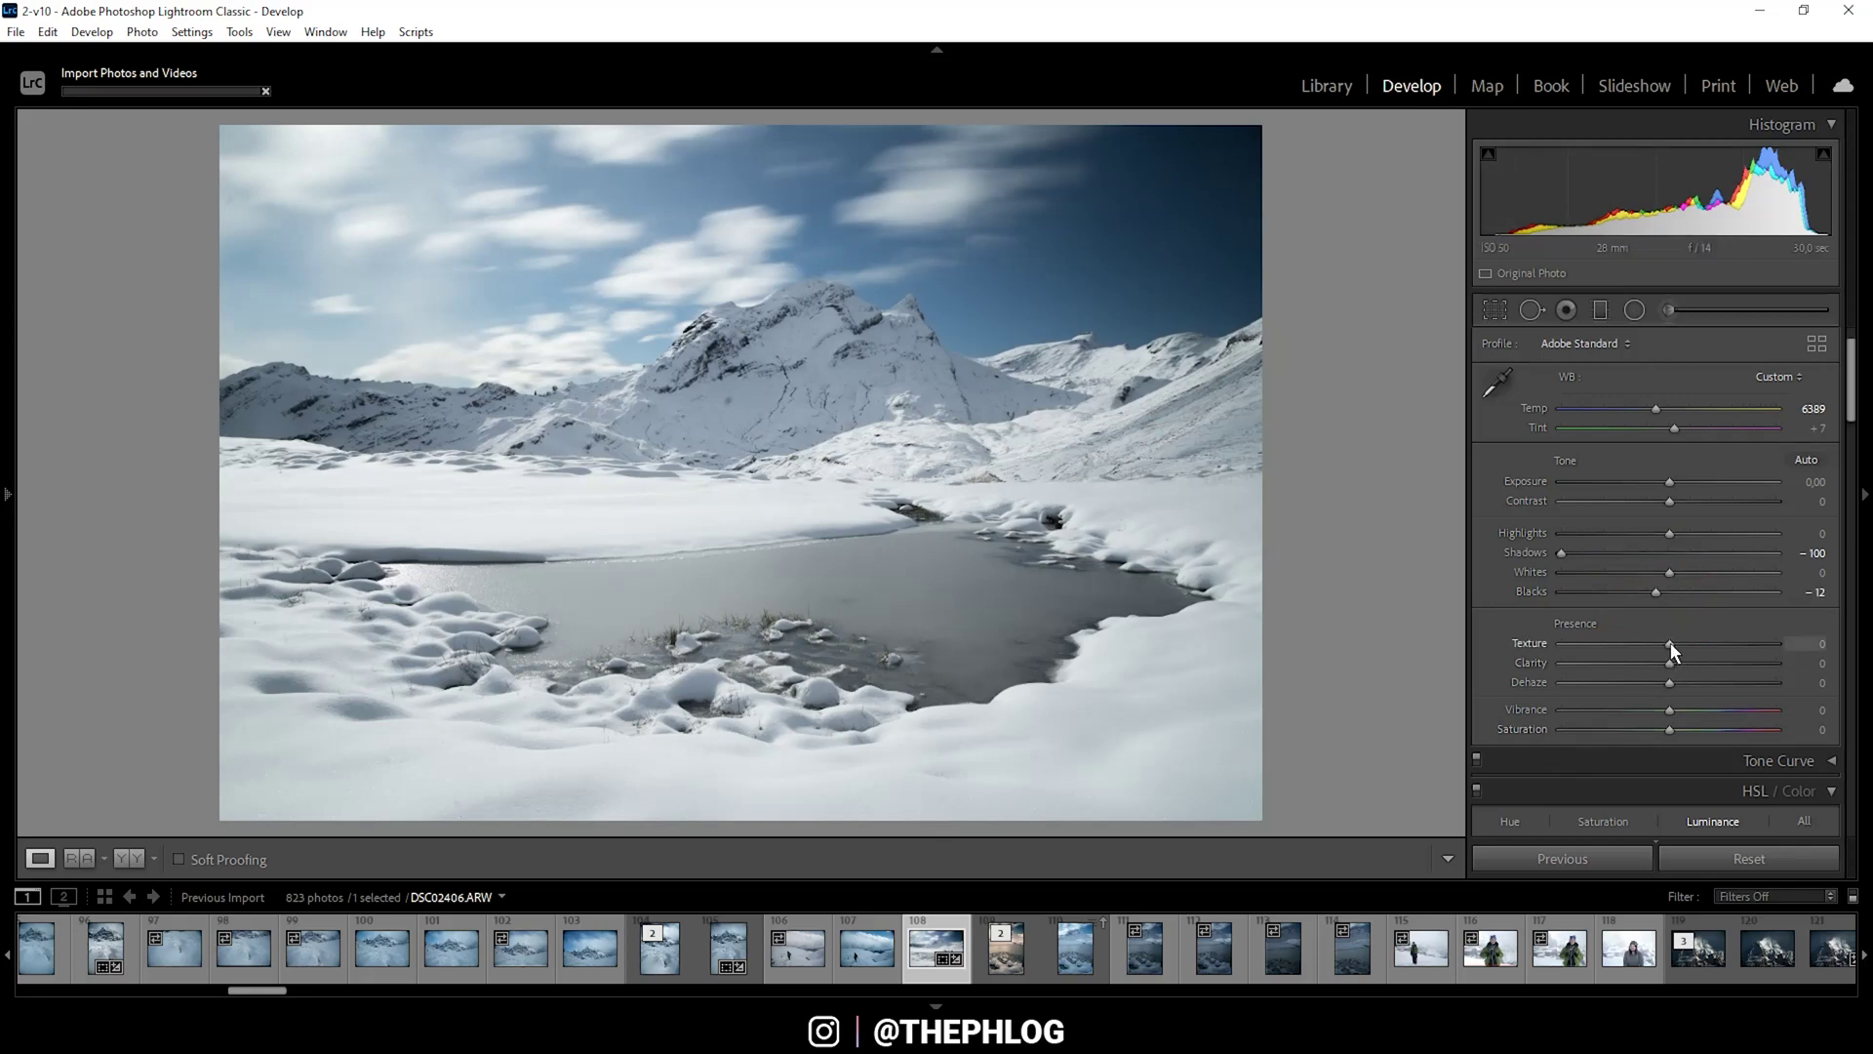
{"action": "left_click_drag", "start_coordinate": [1664, 643], "coordinate": [1679, 663]}
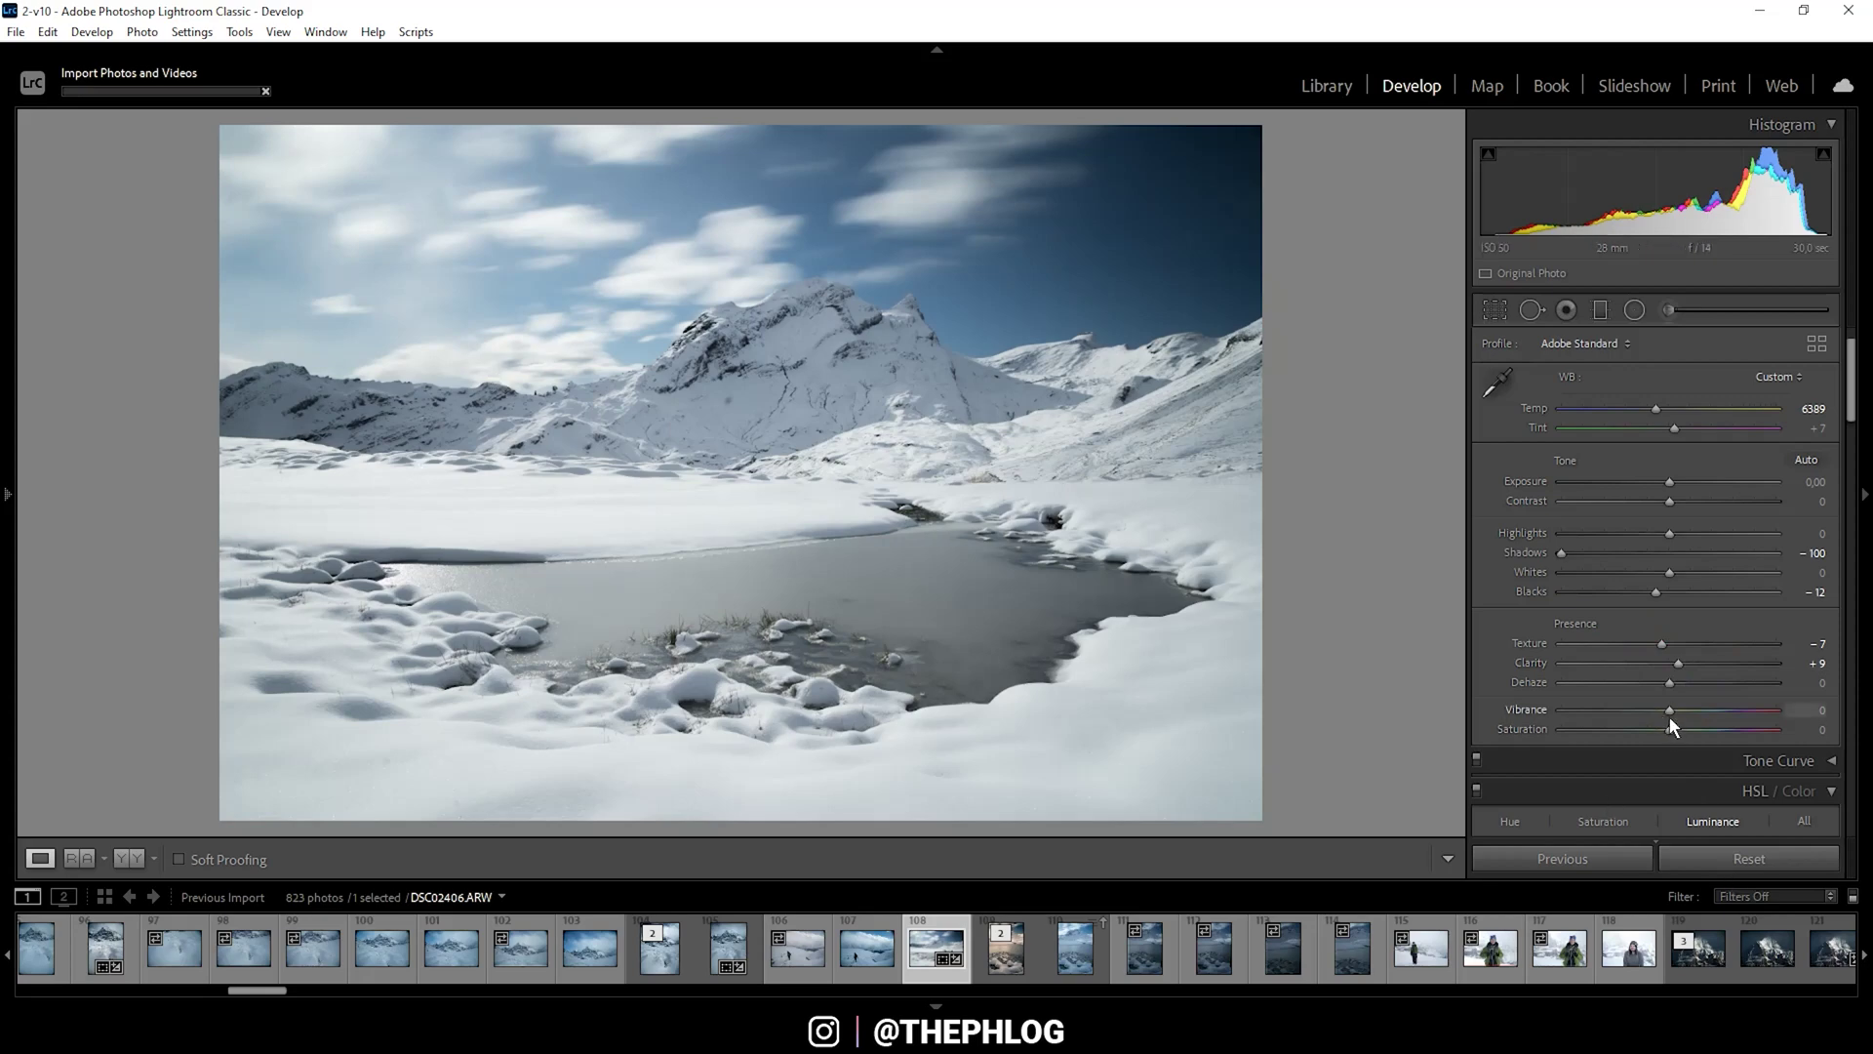
{"action": "left_click_drag", "start_coordinate": [1670, 711], "coordinate": [1618, 711]}
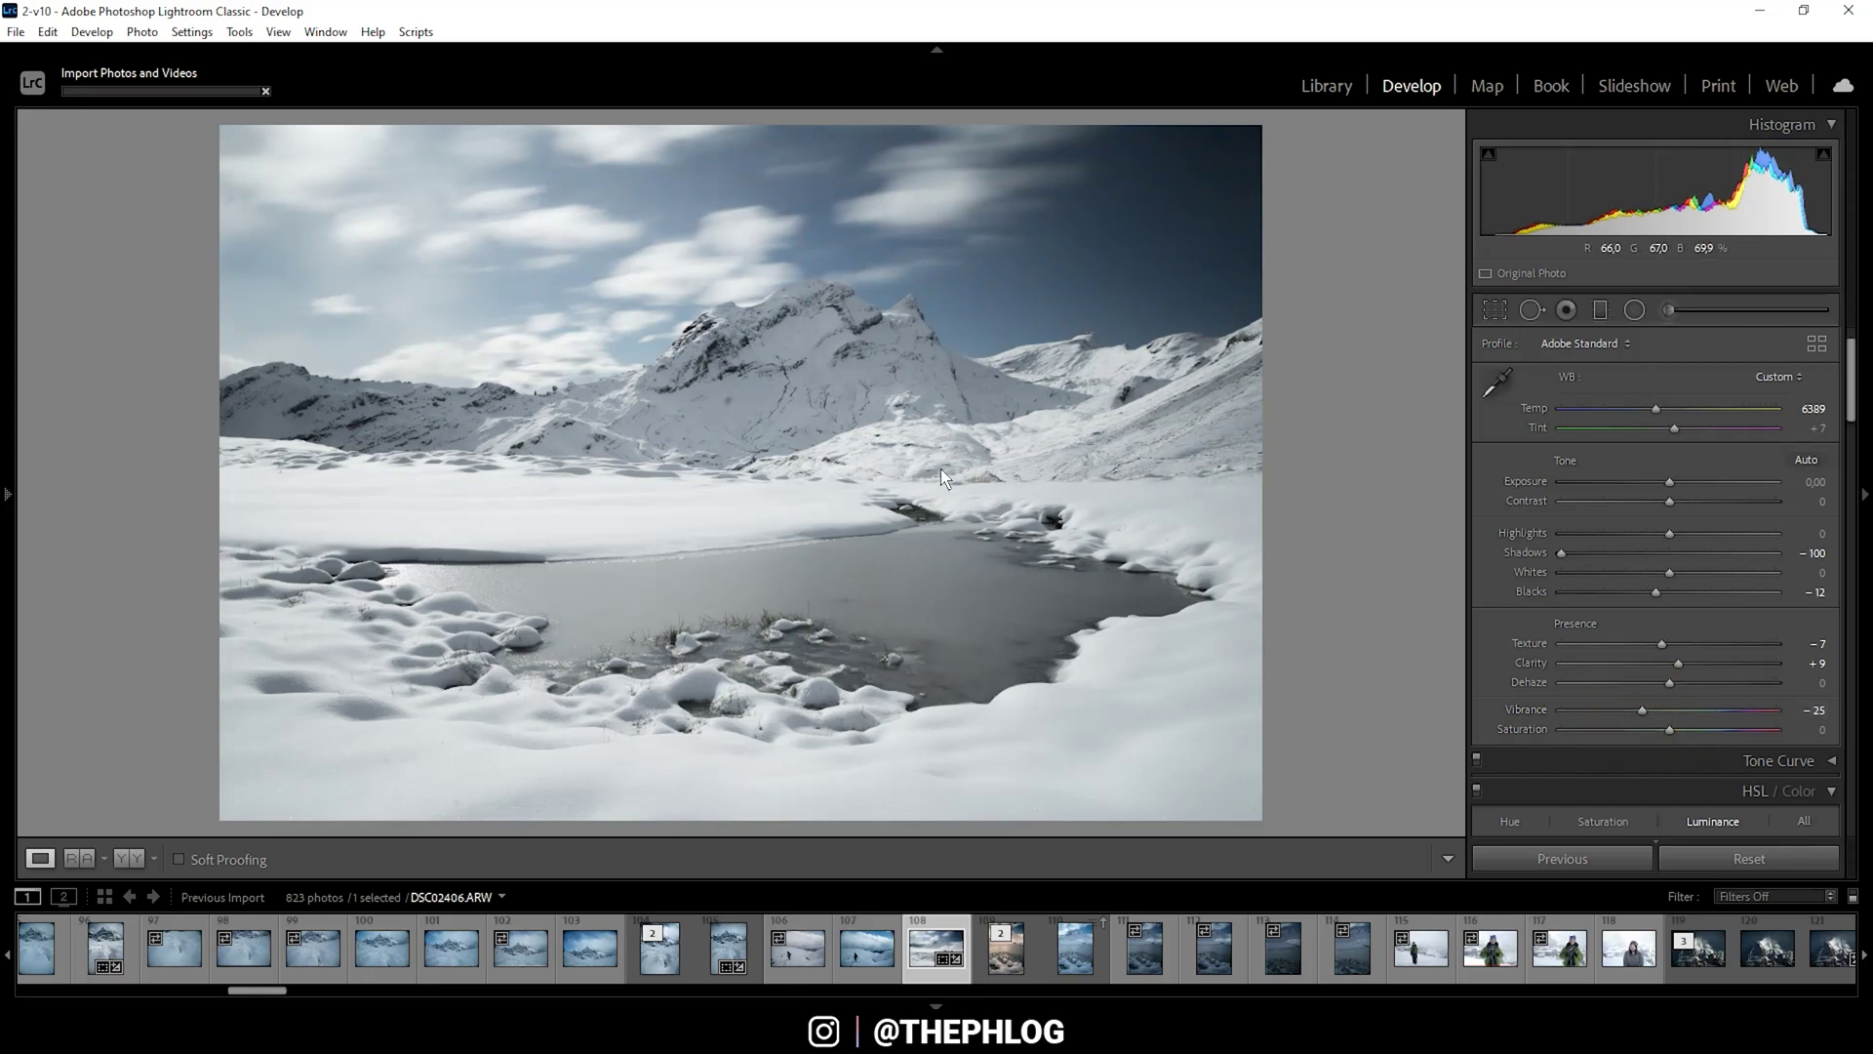
{"action": "left_click", "coordinate": [1601, 310]}
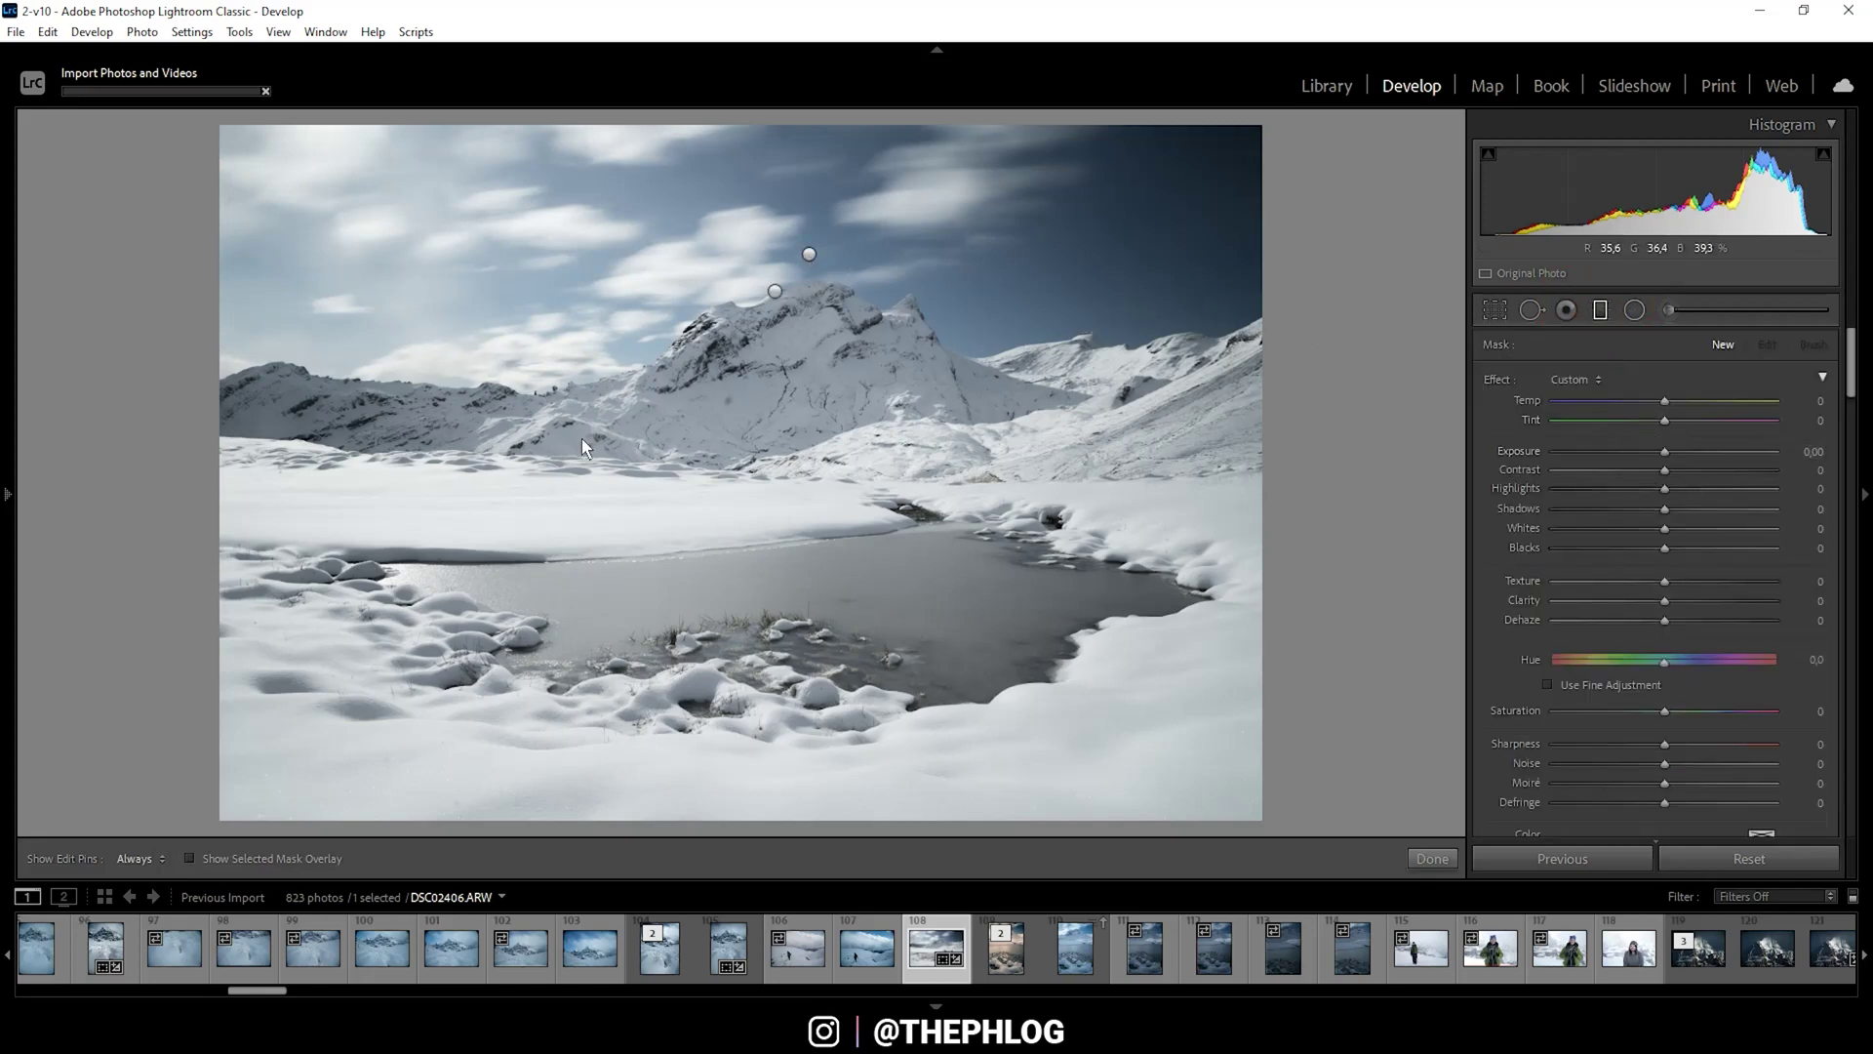
Give the upper sky gradient Exposure -0.21 and Texture -100, then select the second gradient.
{"action": "left_click", "coordinate": [810, 254]}
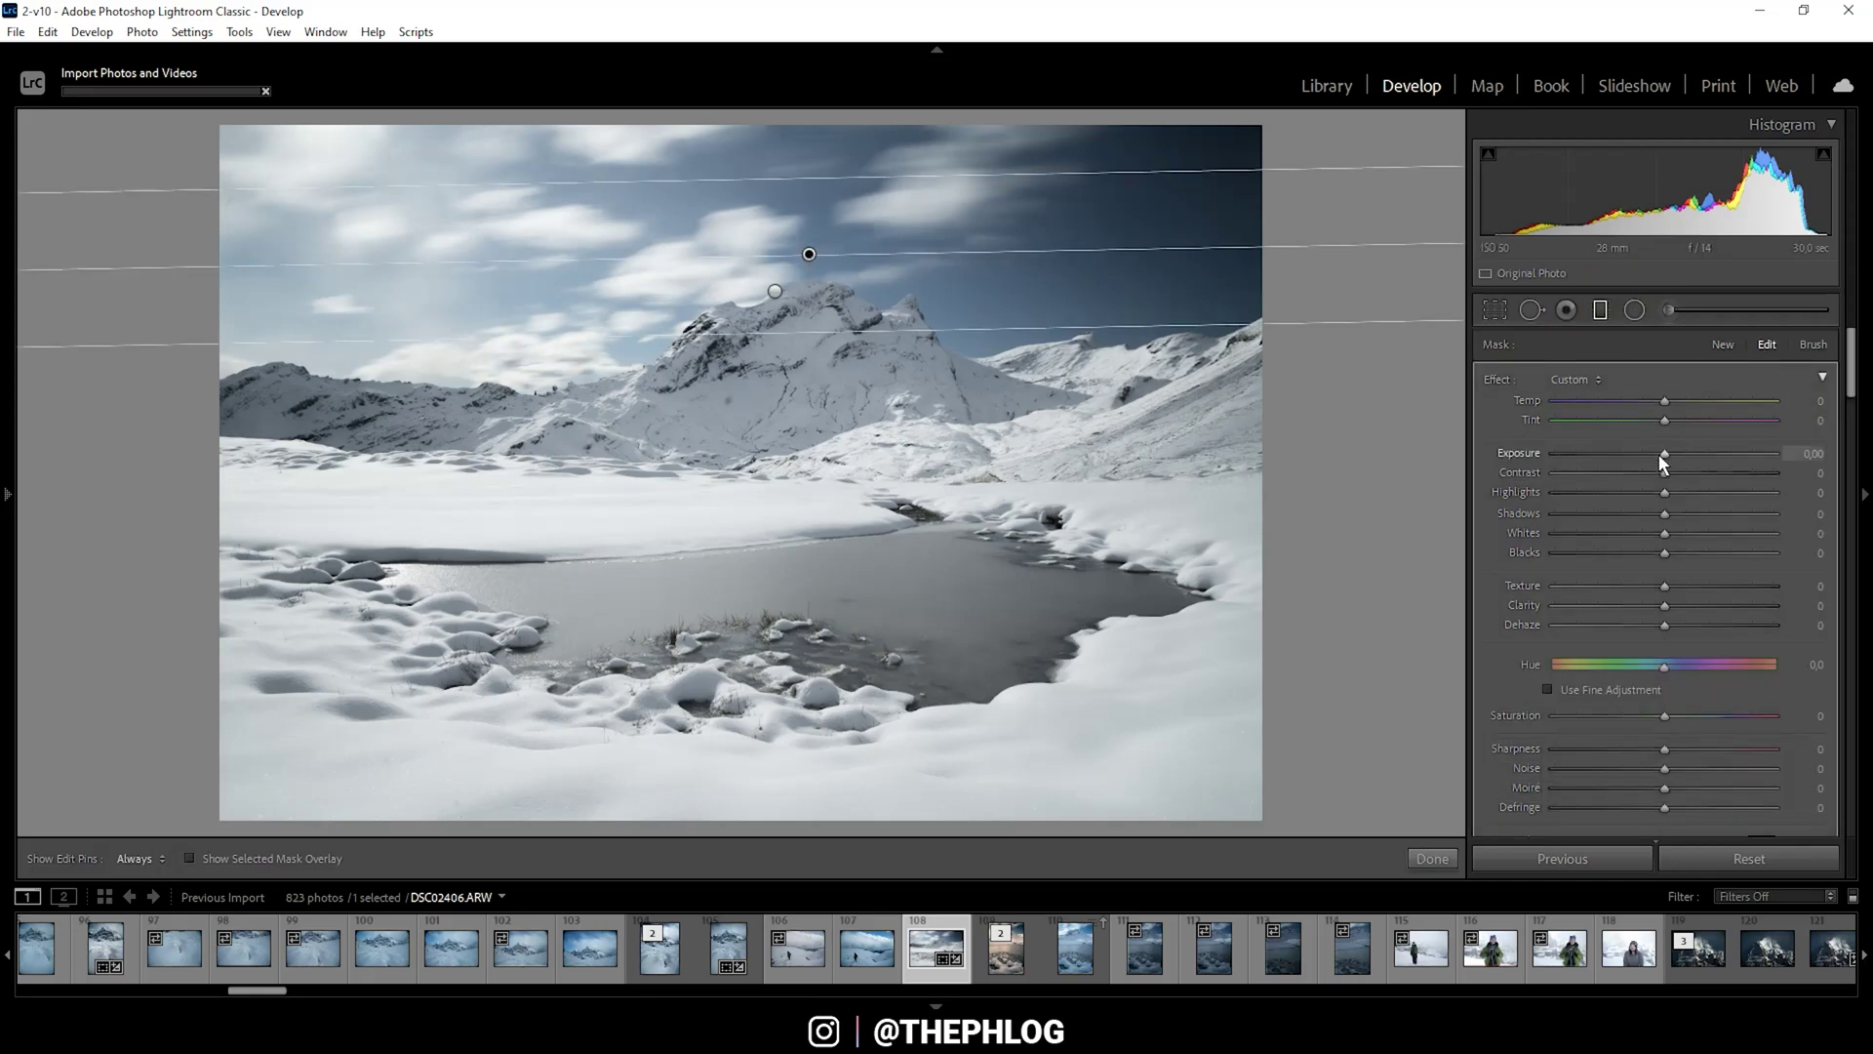
{"action": "left_click_drag", "start_coordinate": [1660, 452], "coordinate": [1658, 454]}
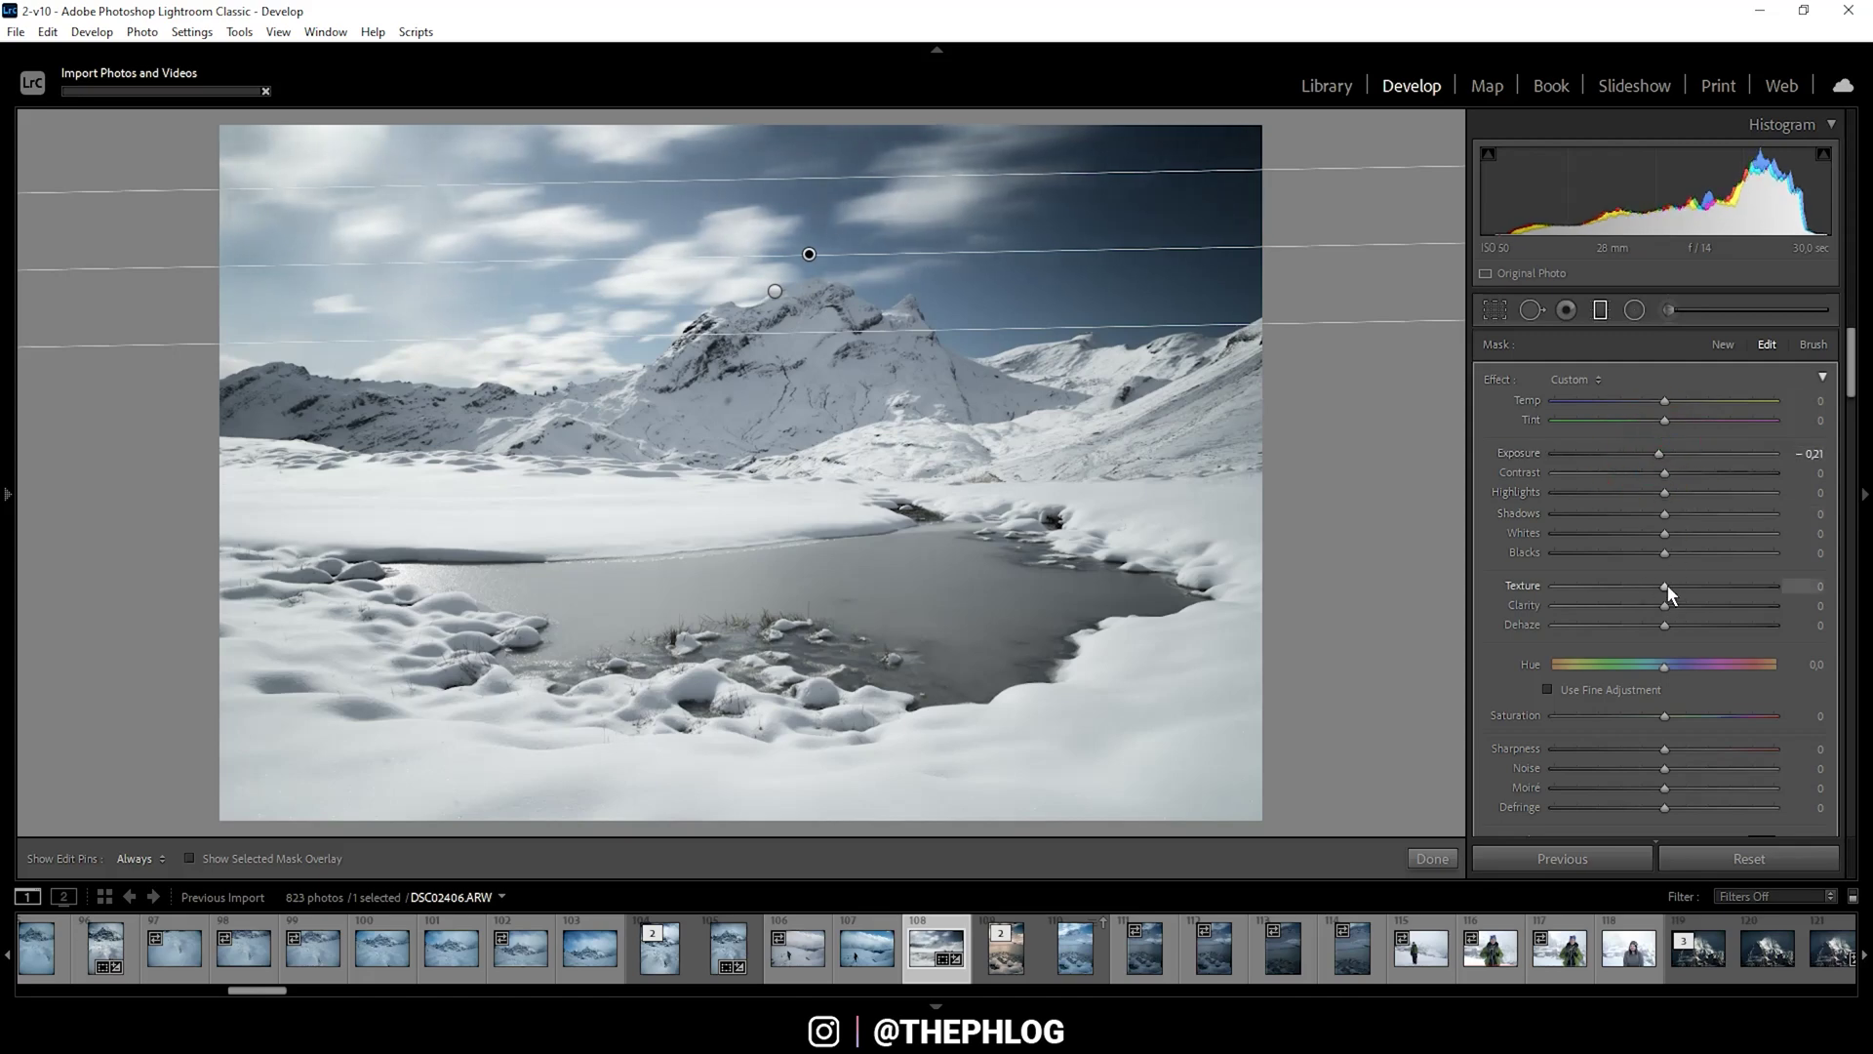
{"action": "left_click_drag", "start_coordinate": [1665, 586], "coordinate": [1530, 586]}
{"action": "left_click", "coordinate": [775, 291]}
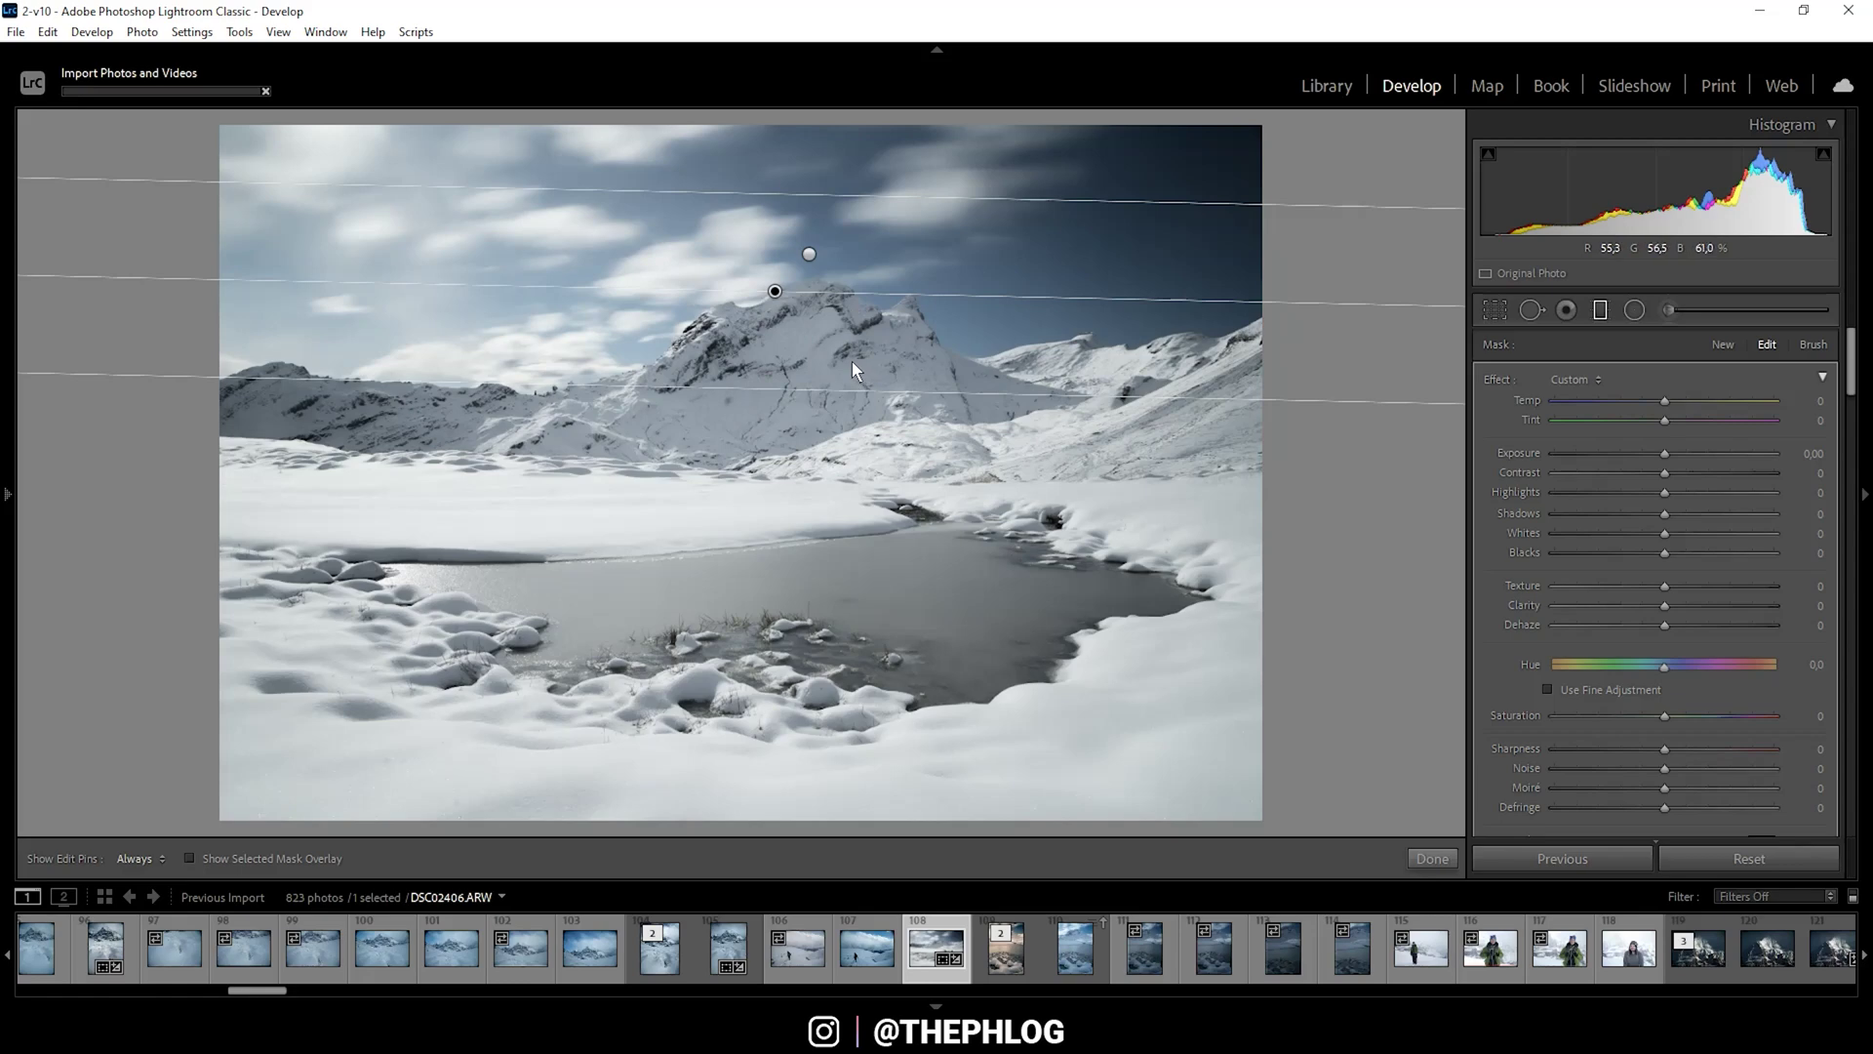
Pick the Range Mask color sampler and lower the second sky gradient's Exposure to -0.71.
{"action": "scroll", "coordinate": [1723, 332], "scroll_direction": "down", "scroll_amount": 3}
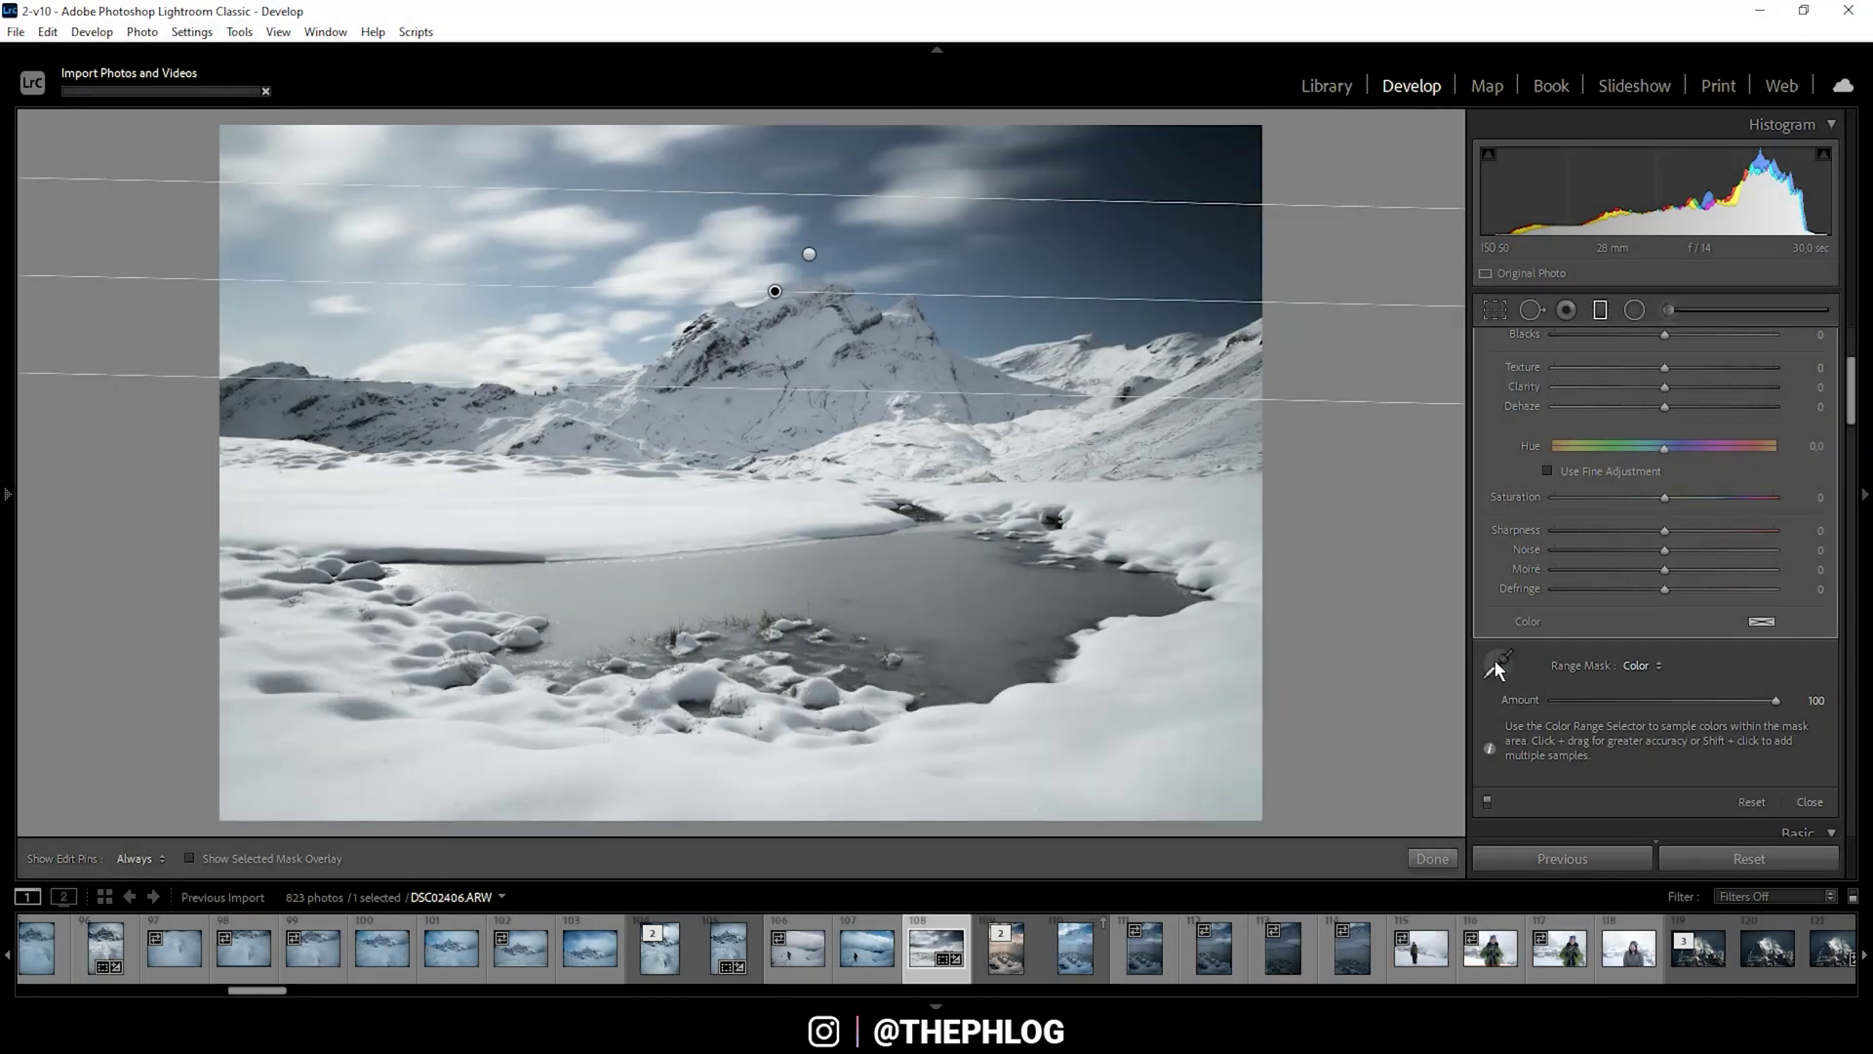
{"action": "left_click", "coordinate": [1494, 662]}
{"action": "scroll", "coordinate": [1847, 410], "scroll_direction": "up", "scroll_amount": 3}
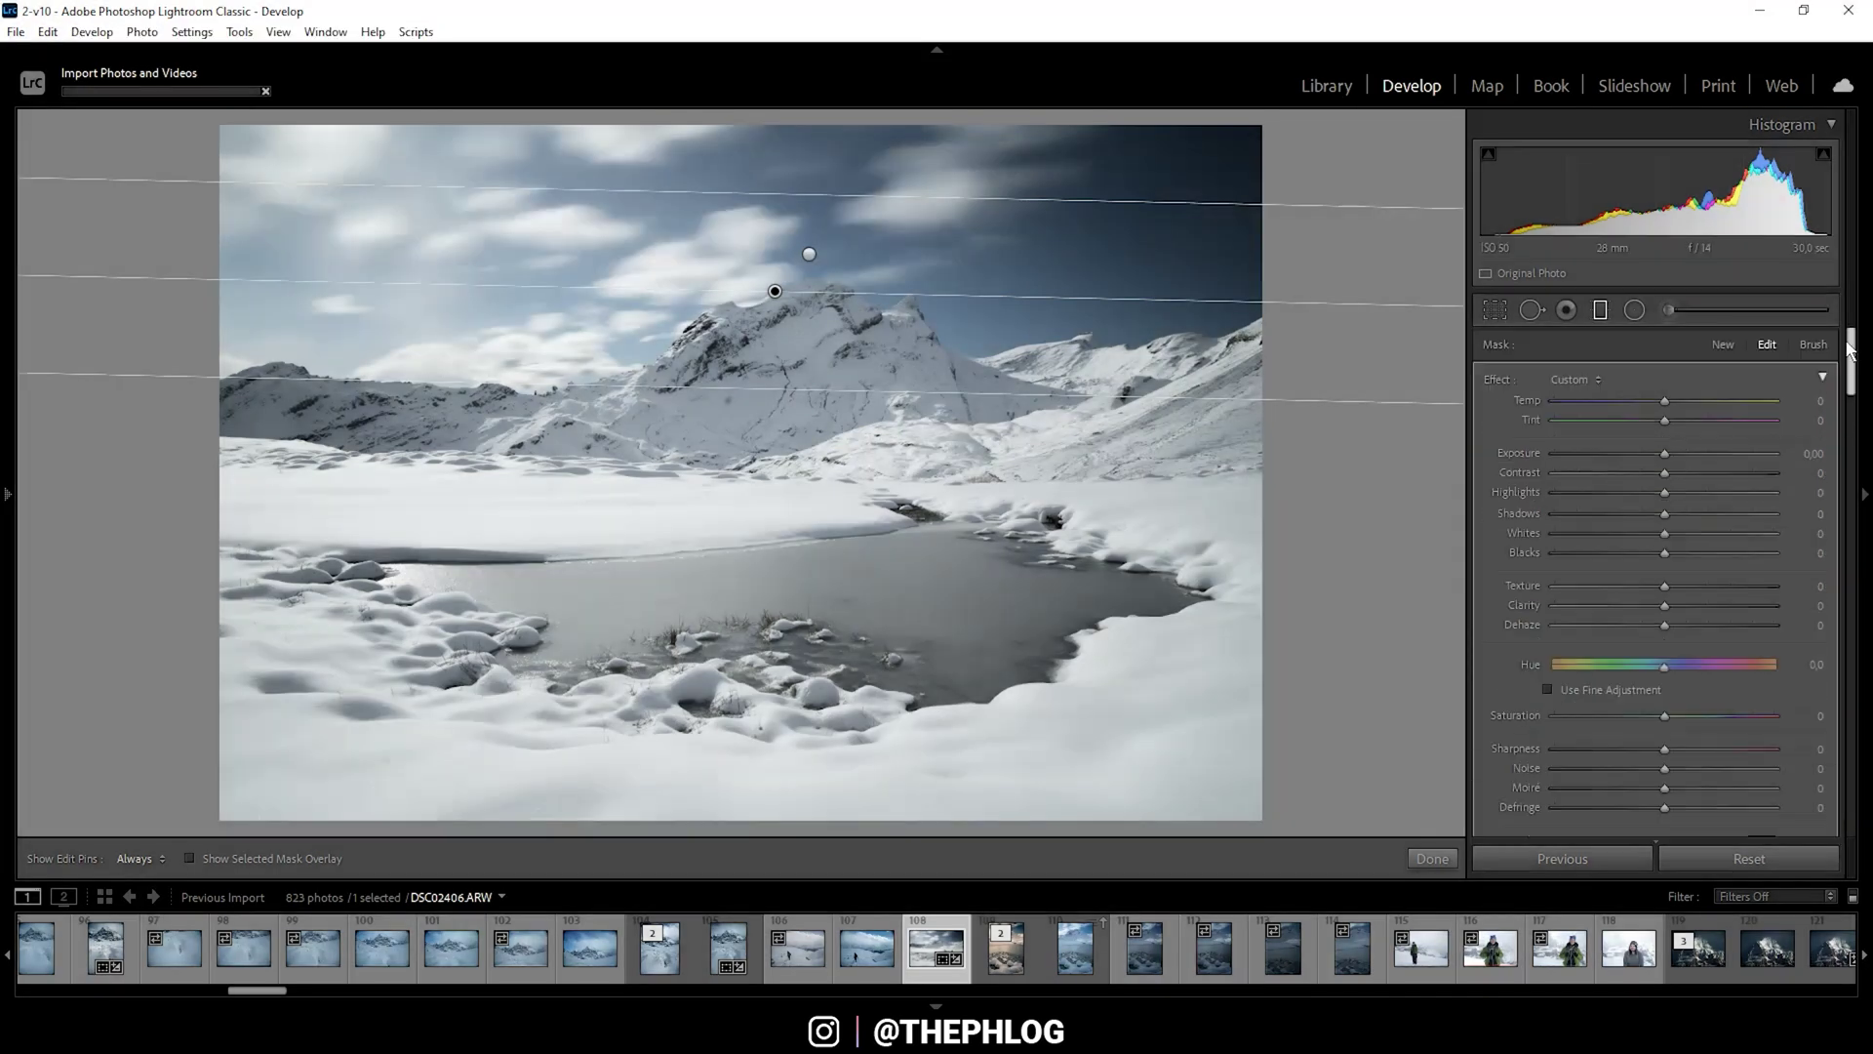
{"action": "left_click", "coordinate": [1660, 454]}
{"action": "left_click_drag", "start_coordinate": [1659, 455], "coordinate": [1657, 455]}
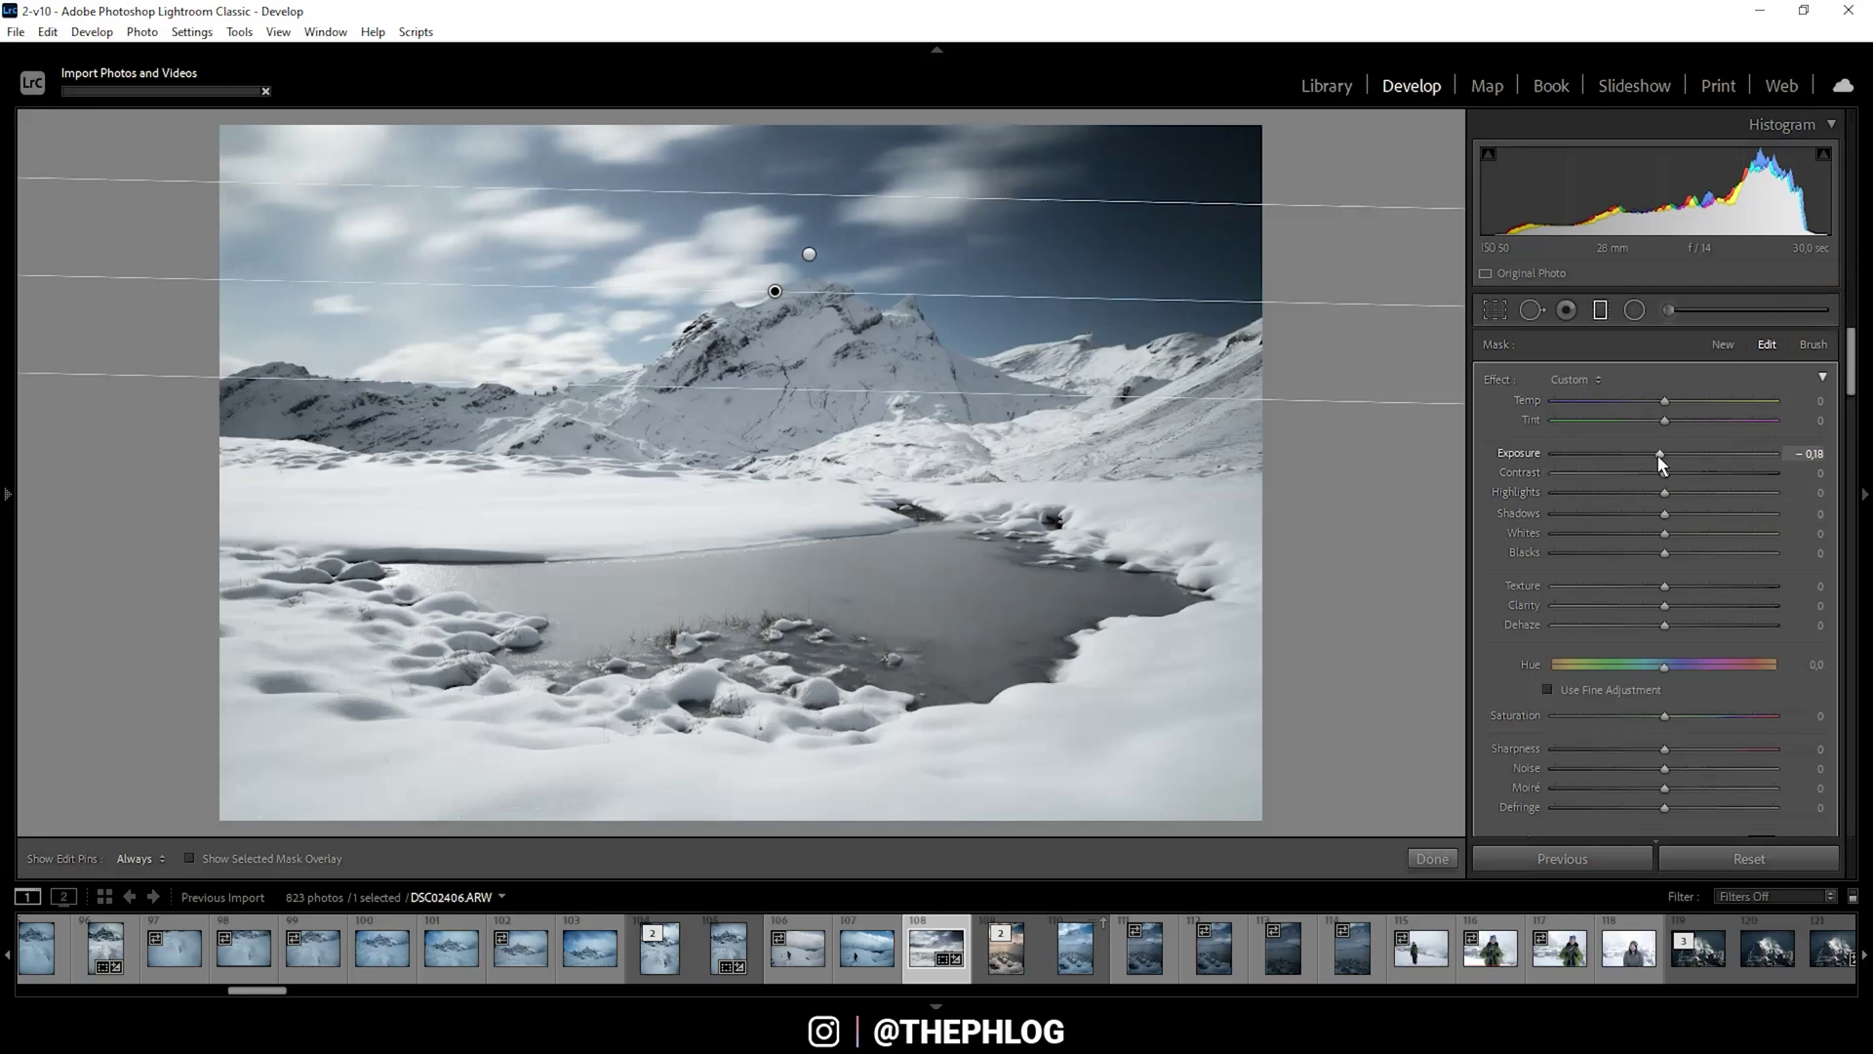
{"action": "left_click_drag", "start_coordinate": [1659, 454], "coordinate": [1643, 454]}
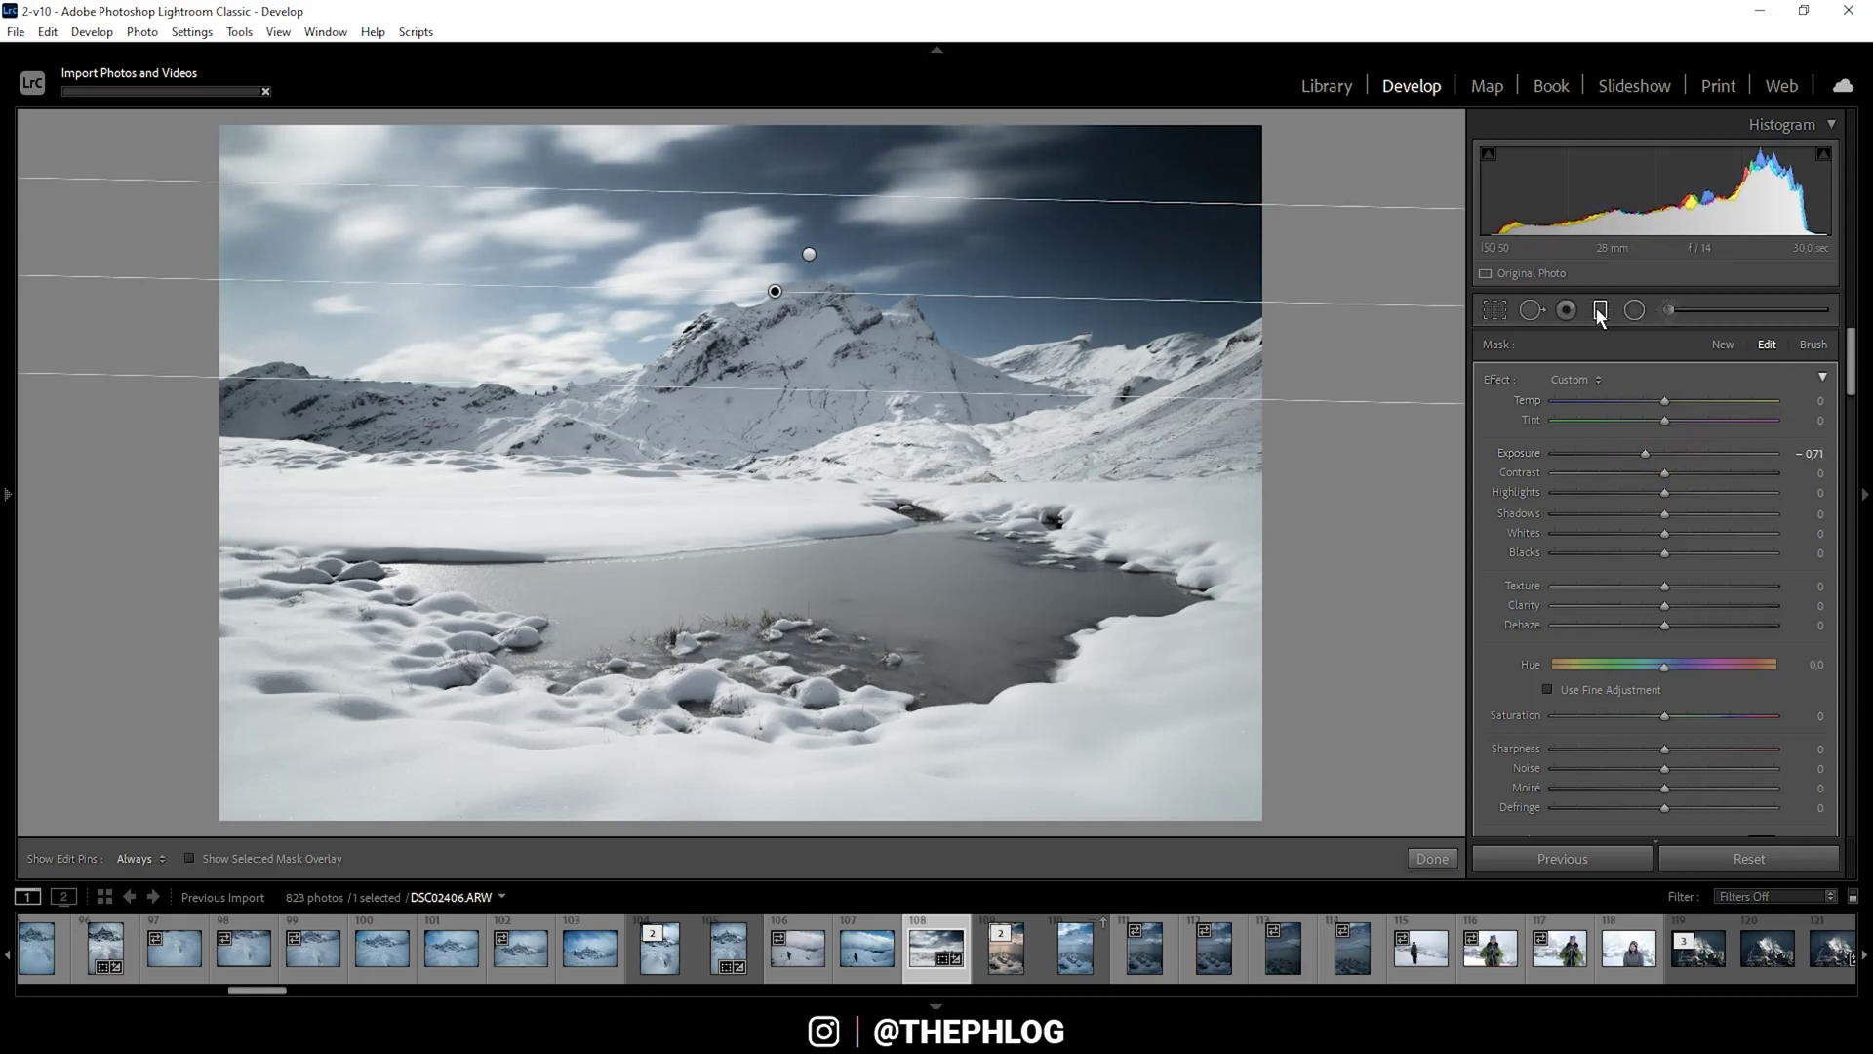
Place a radial filter over the frozen lake with Texture 25 and Clarity 100.
{"action": "left_click", "coordinate": [1637, 308]}
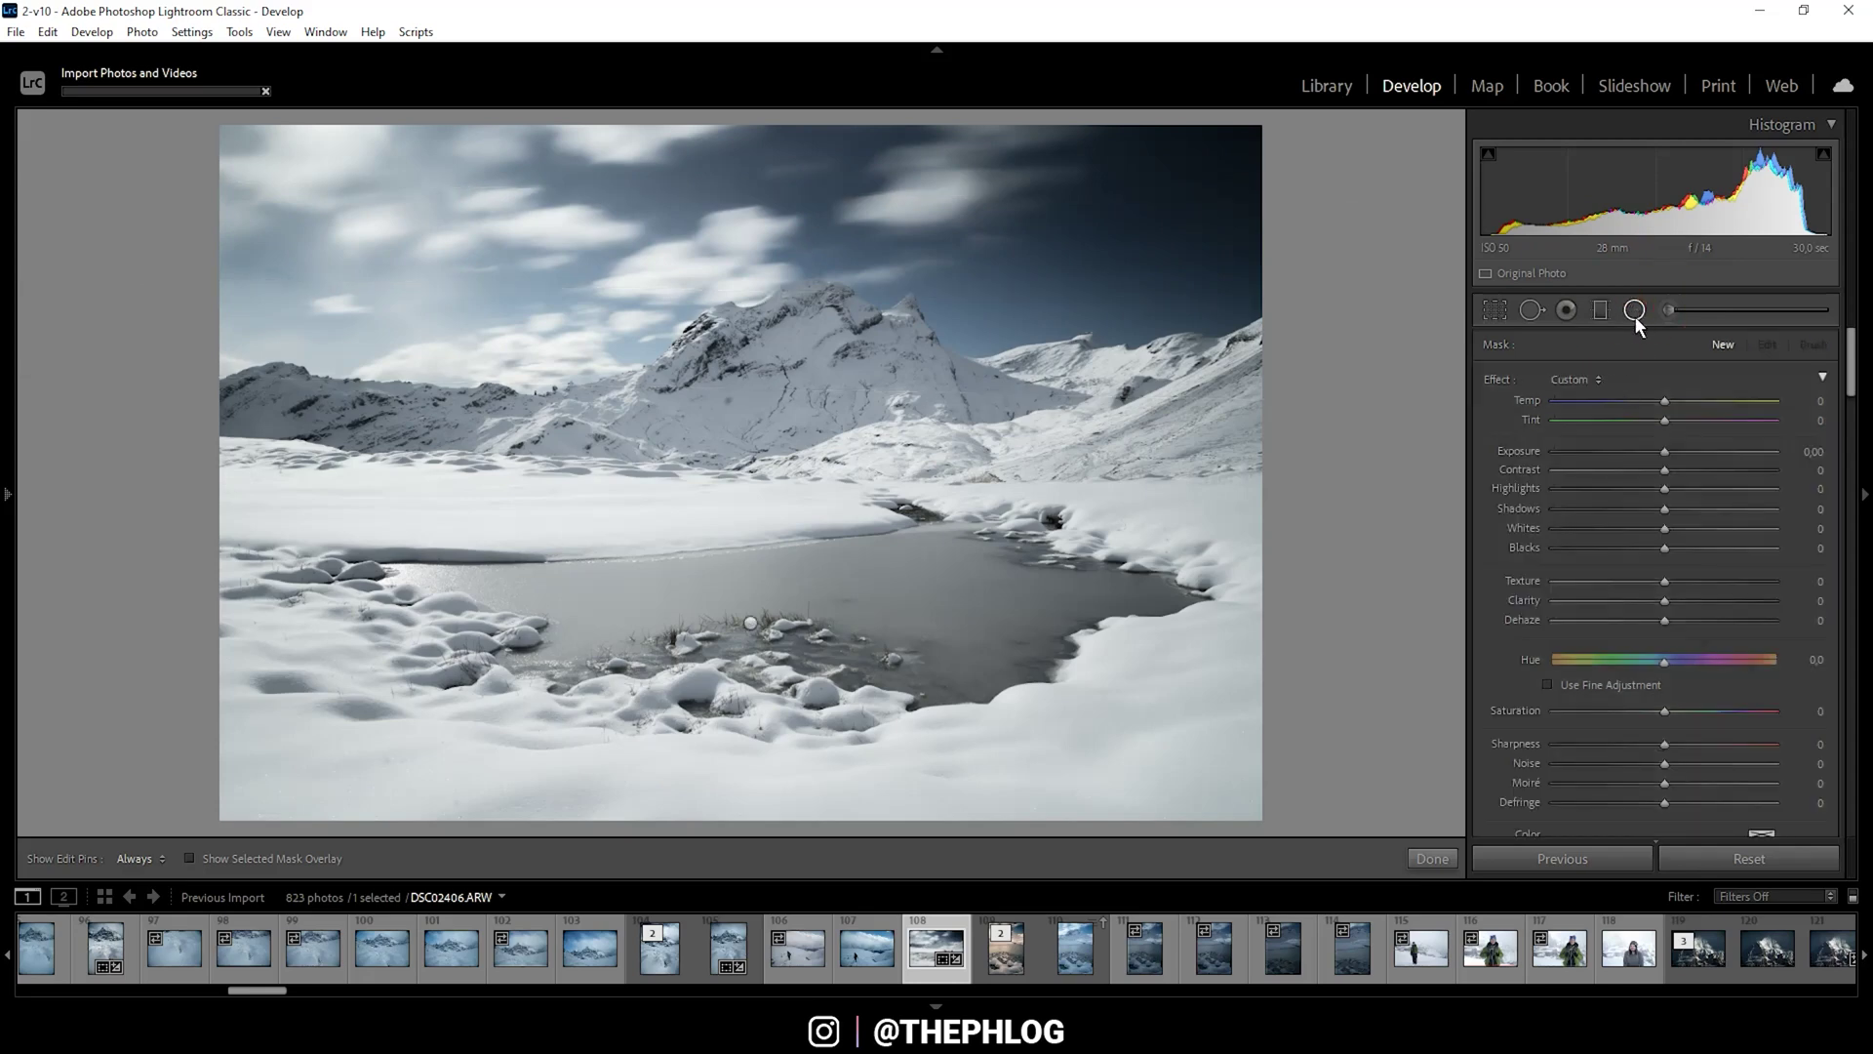
{"action": "left_click", "coordinate": [747, 624]}
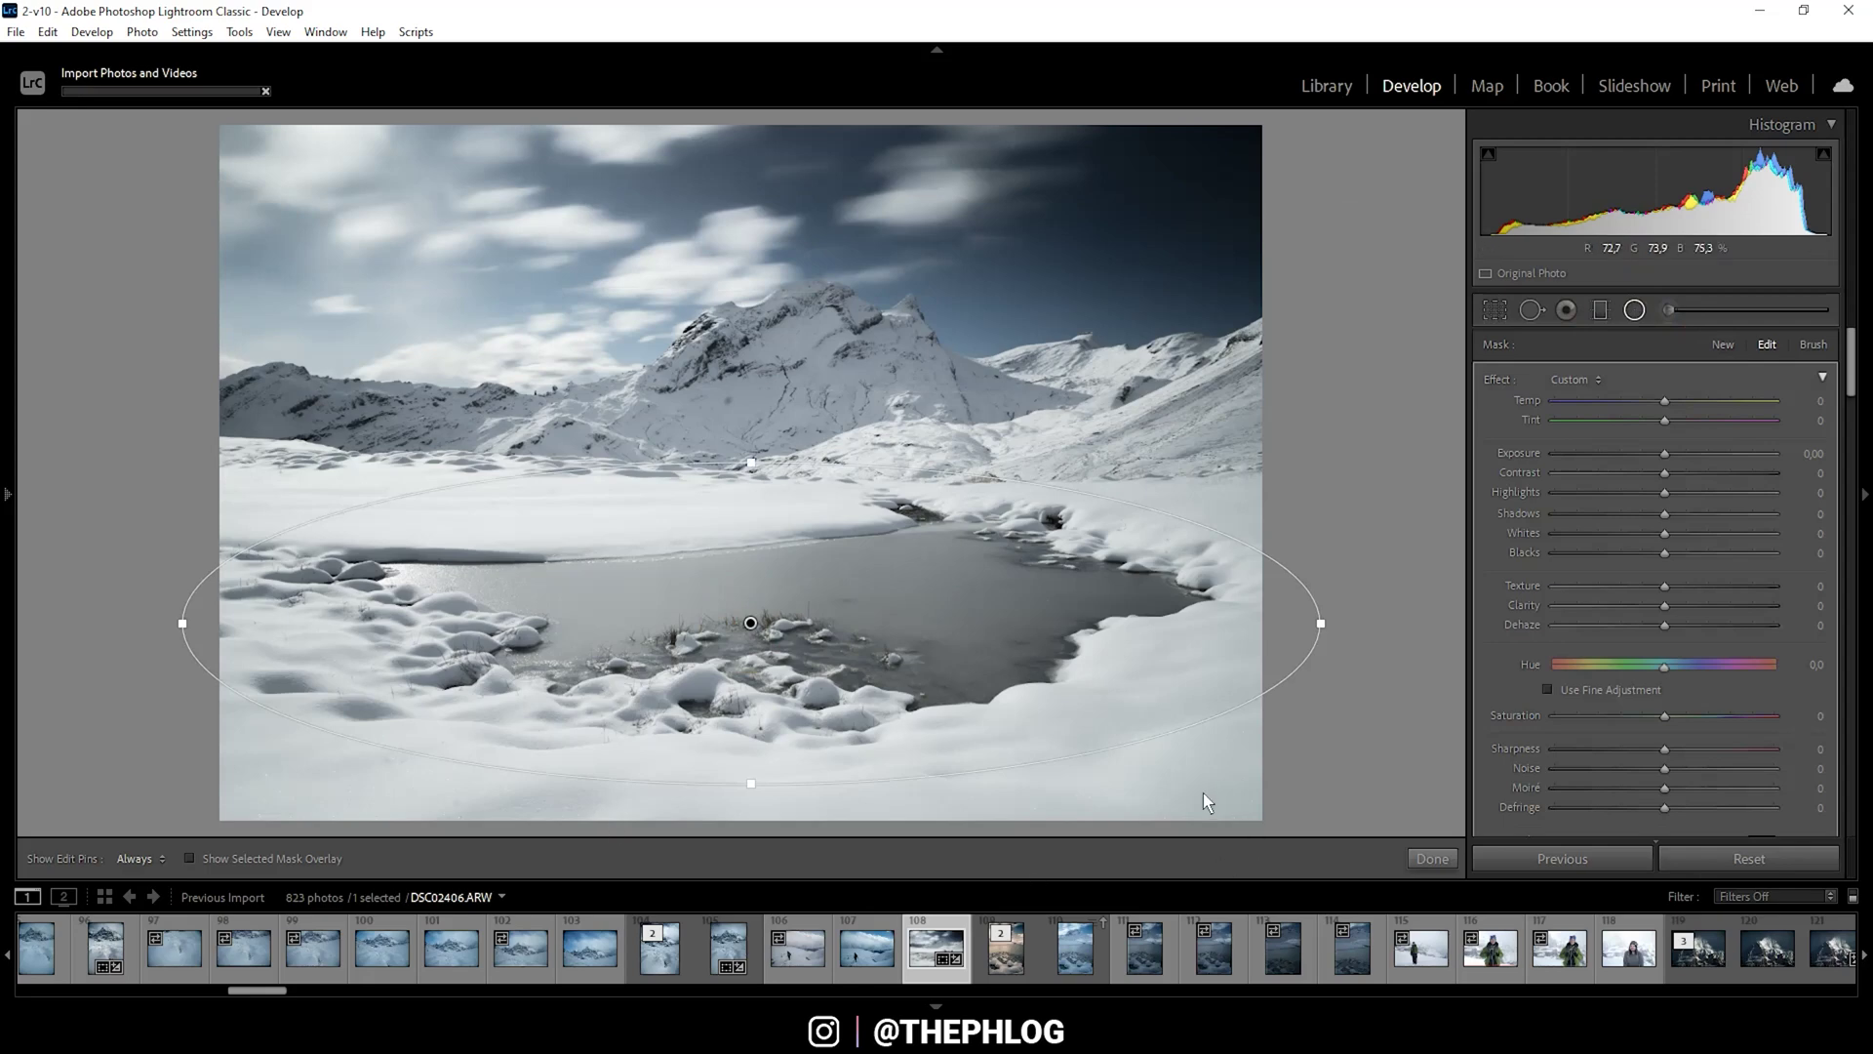
{"action": "left_click", "coordinate": [1672, 586]}
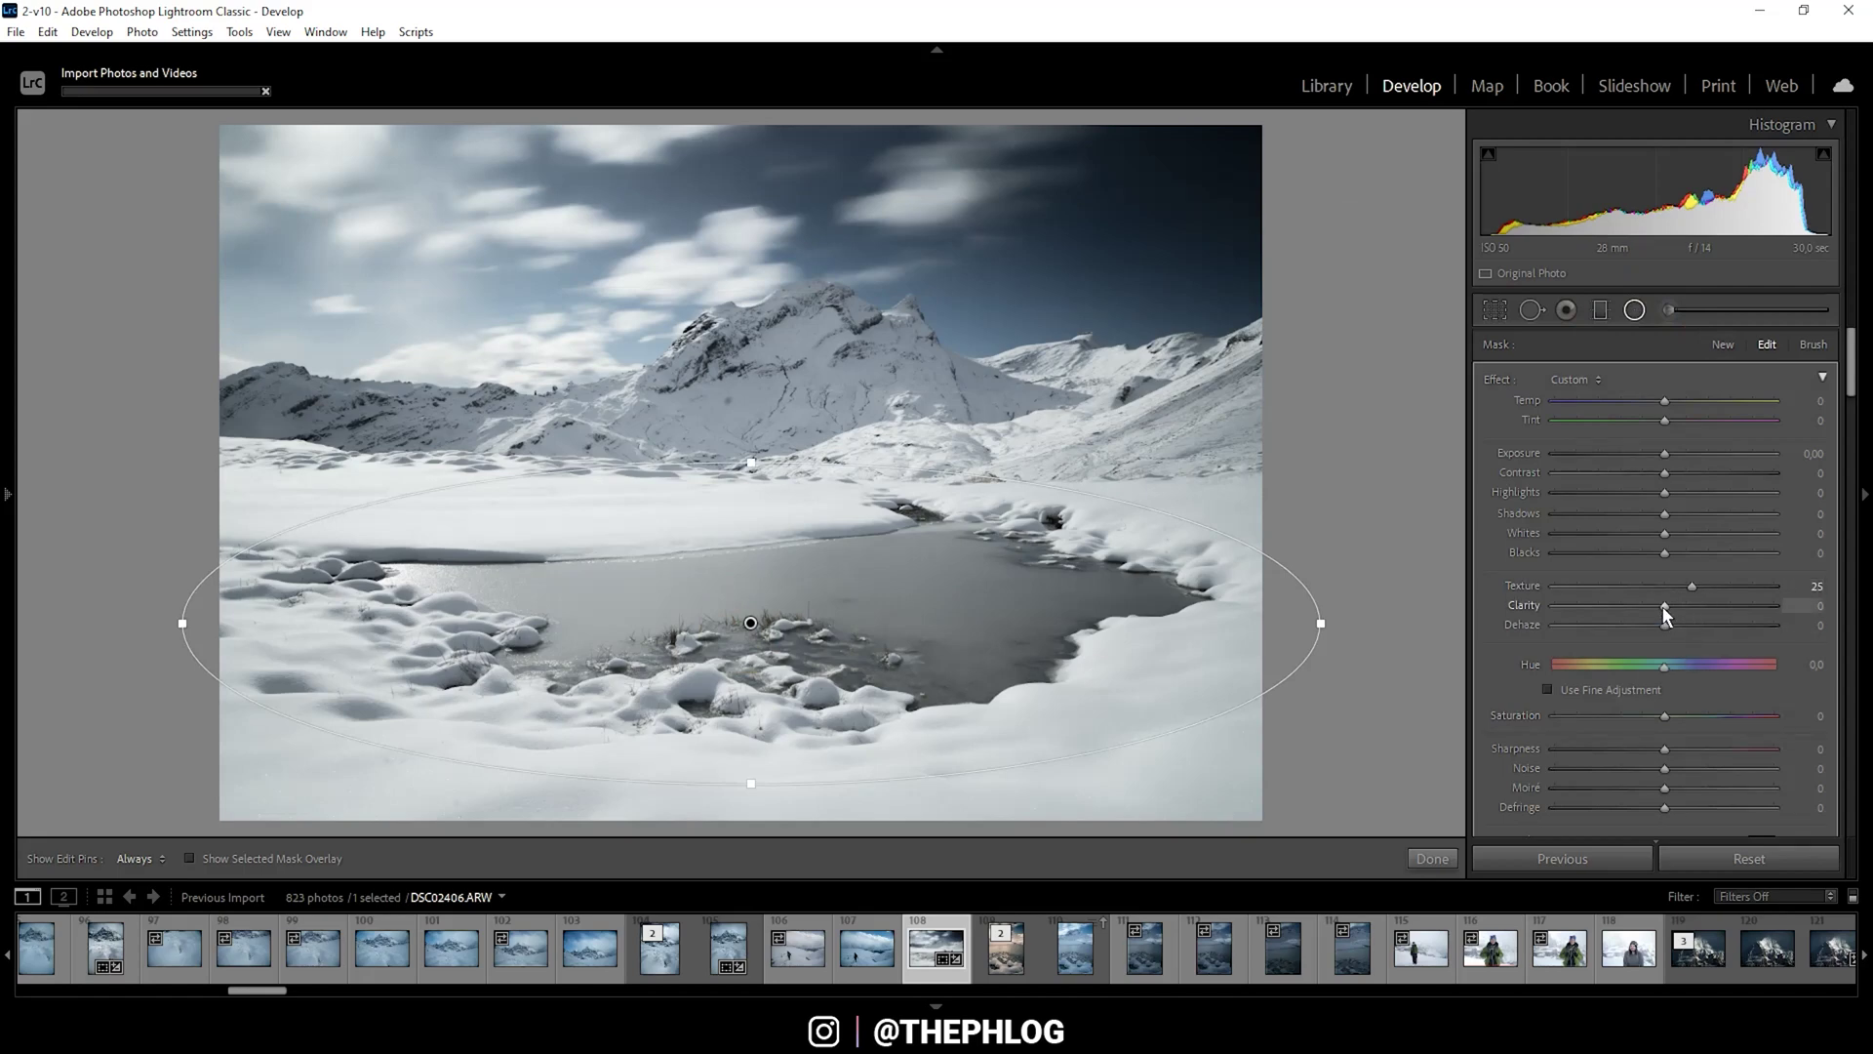
{"action": "left_click_drag", "start_coordinate": [1664, 605], "coordinate": [1774, 606]}
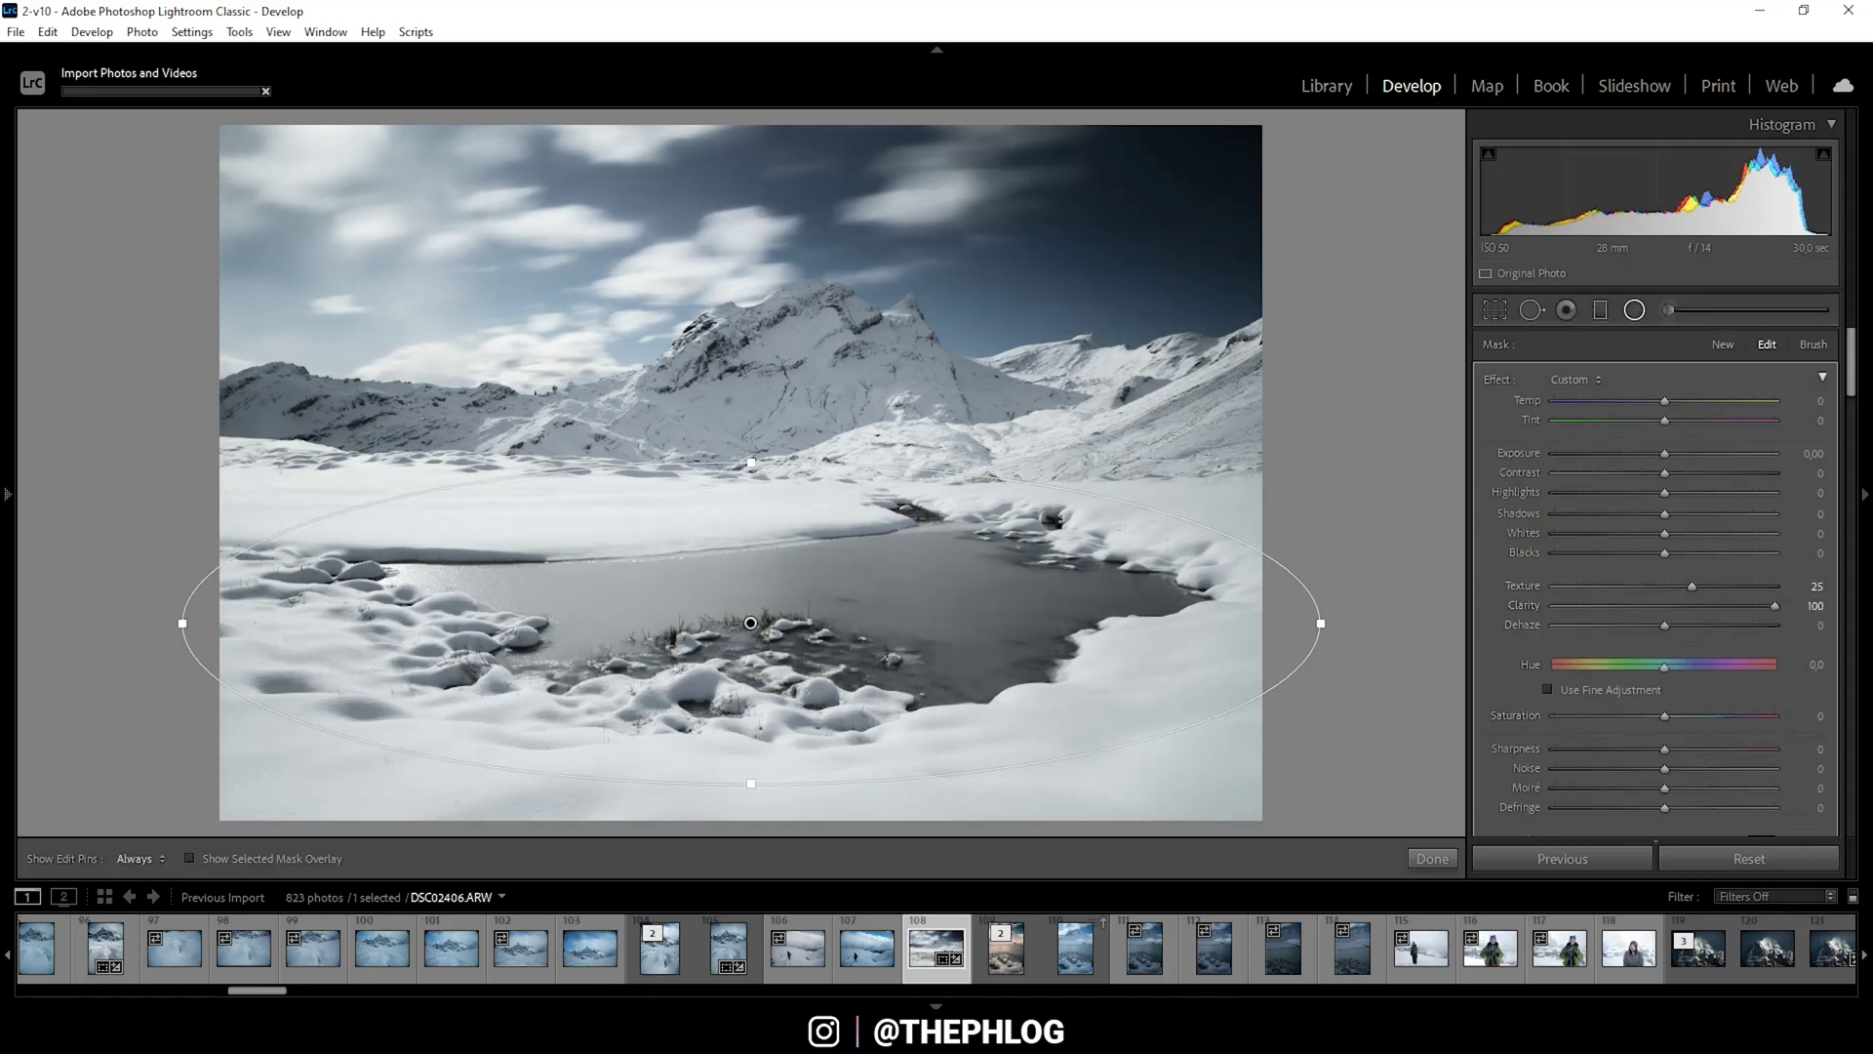
Close the radial filter and lower Blue saturation to -11 in HSL/Color.
{"action": "left_click", "coordinate": [1634, 310]}
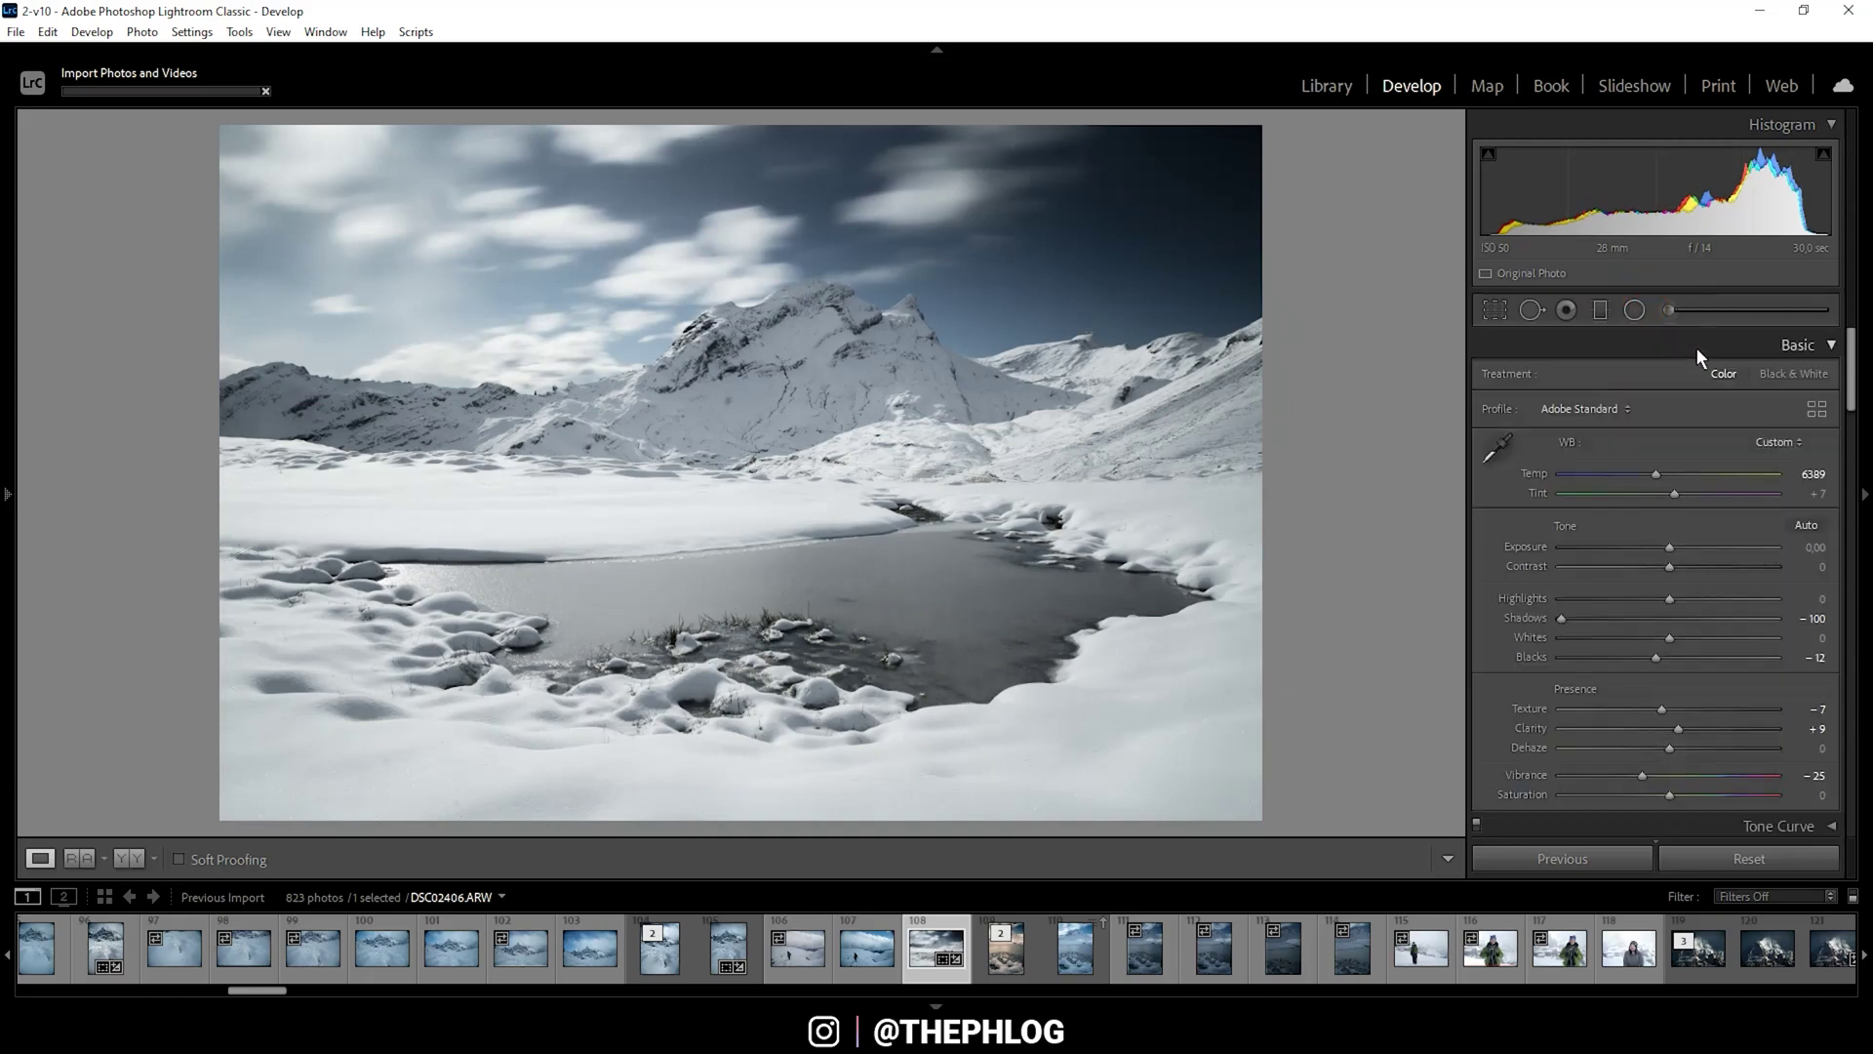
{"action": "left_click_drag", "start_coordinate": [1853, 349], "coordinate": [1853, 421]}
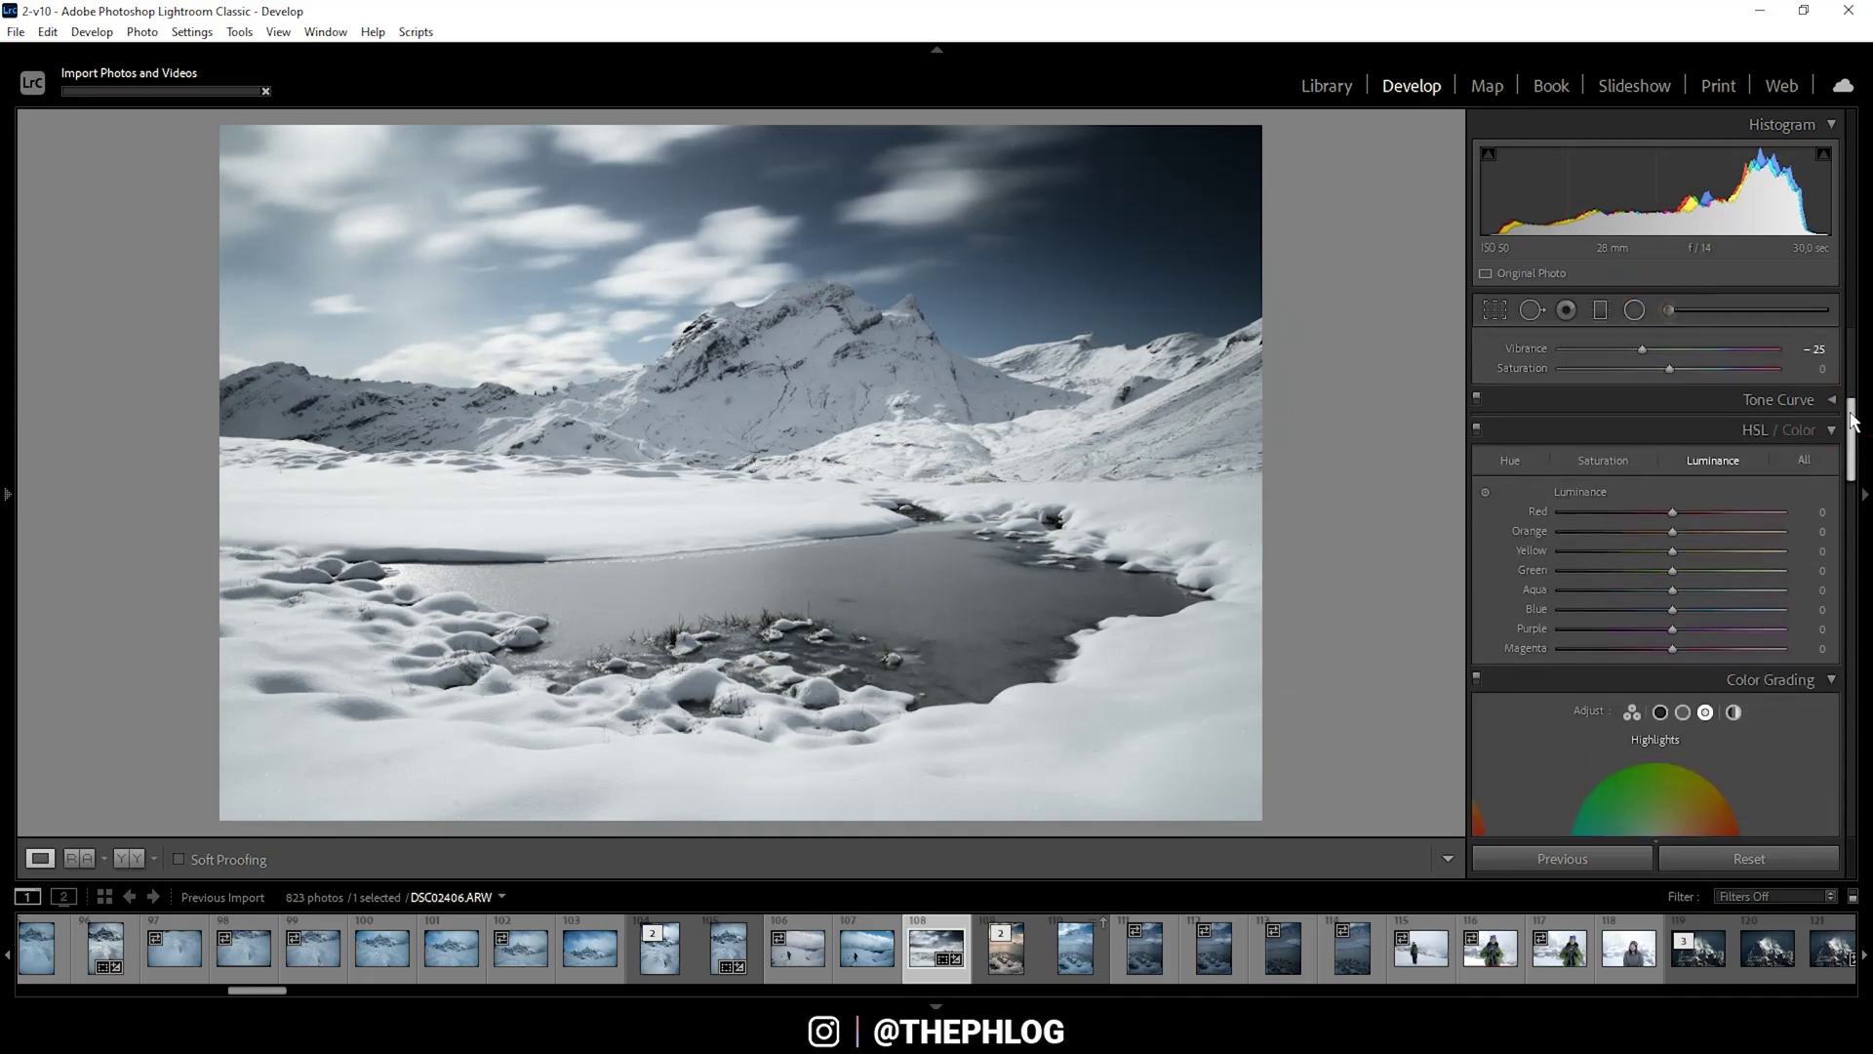
{"action": "scroll", "coordinate": [1649, 459], "scroll_direction": "down", "scroll_amount": 1}
{"action": "left_click", "coordinate": [1636, 391]}
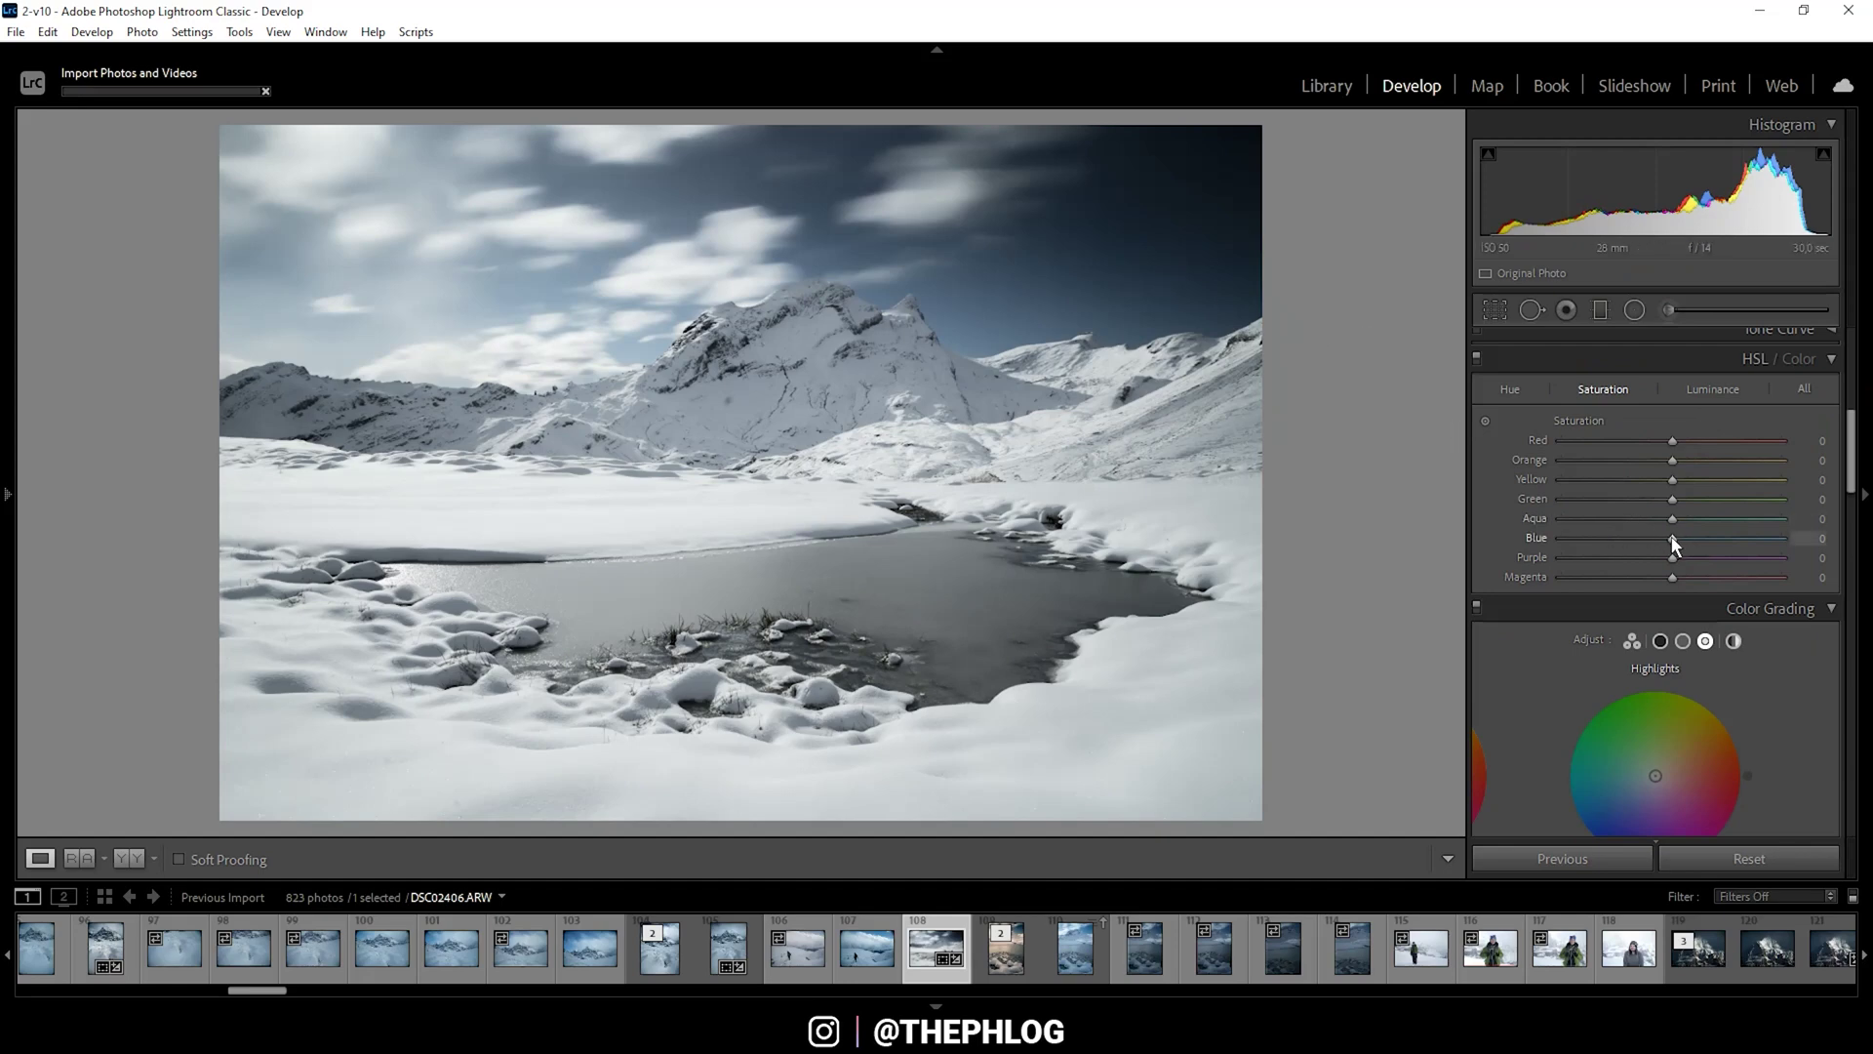
{"action": "left_click_drag", "start_coordinate": [1668, 538], "coordinate": [1643, 537]}
Darken Blue luminance to about -14.
{"action": "left_click", "coordinate": [1700, 389]}
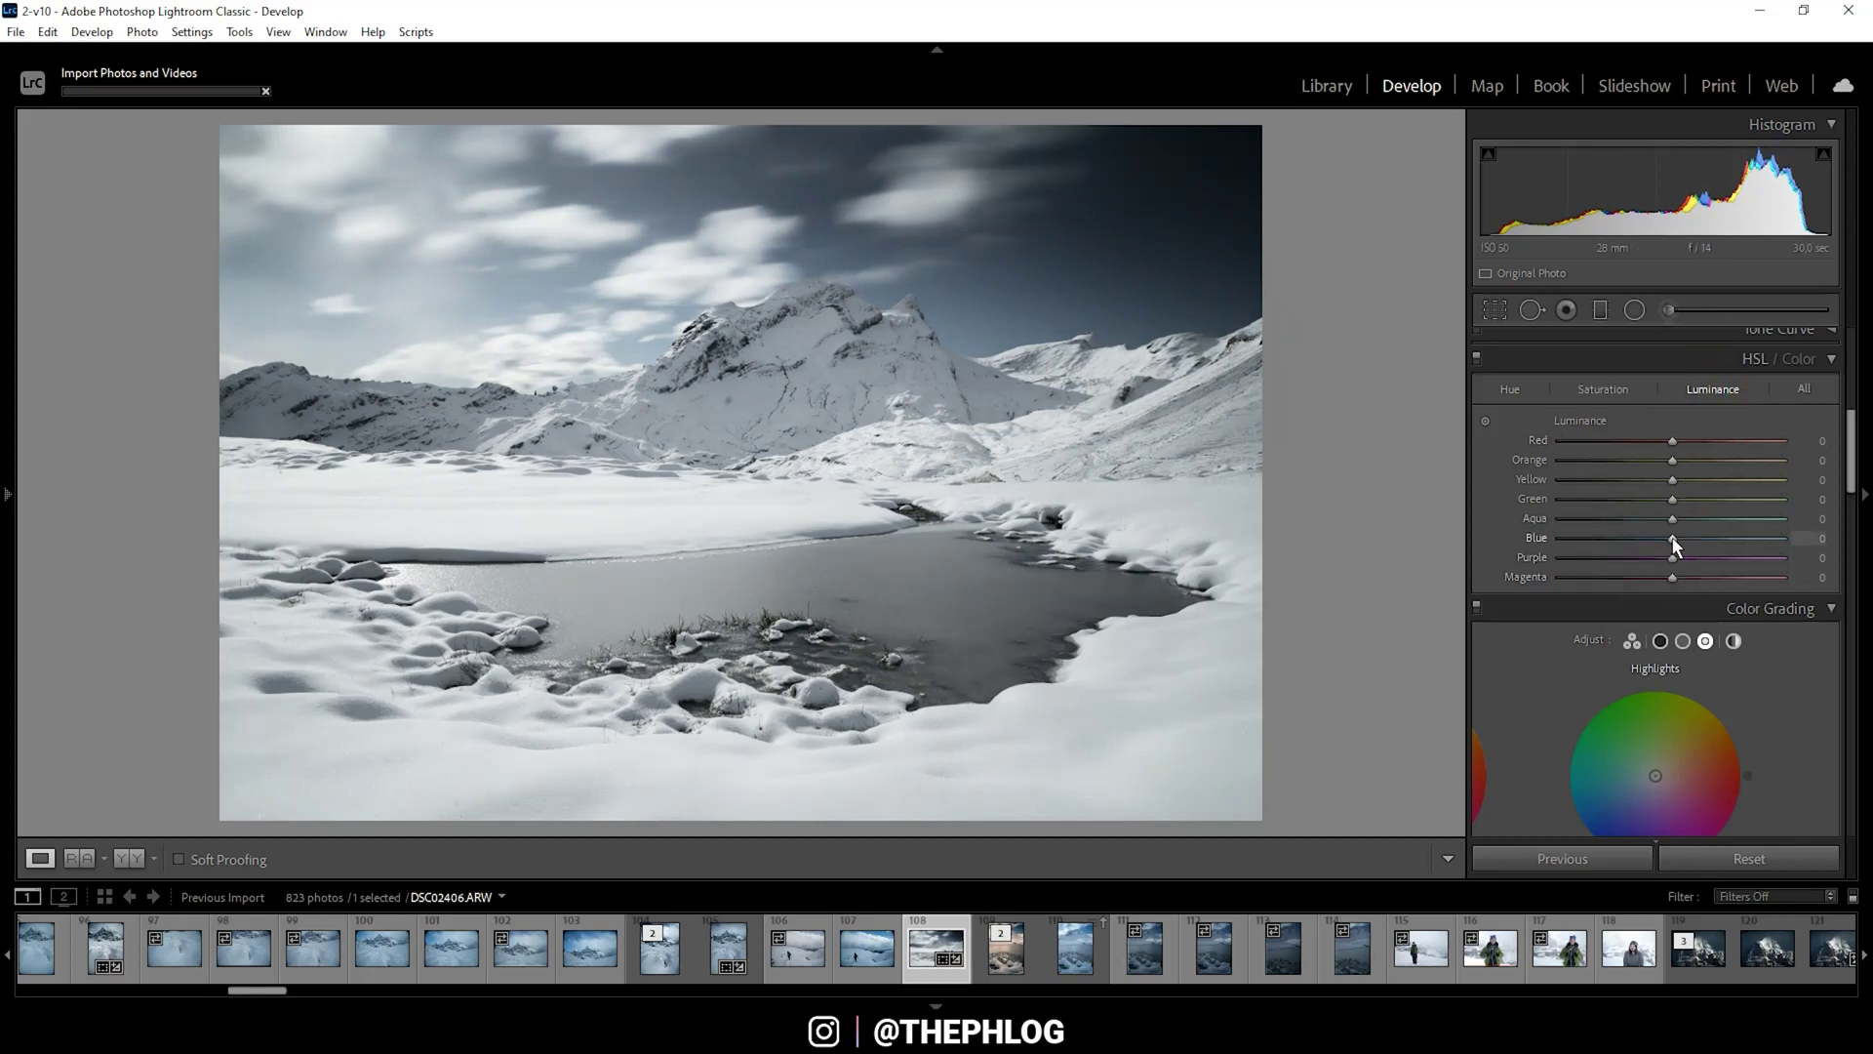
{"action": "left_click_drag", "start_coordinate": [1672, 538], "coordinate": [1657, 539]}
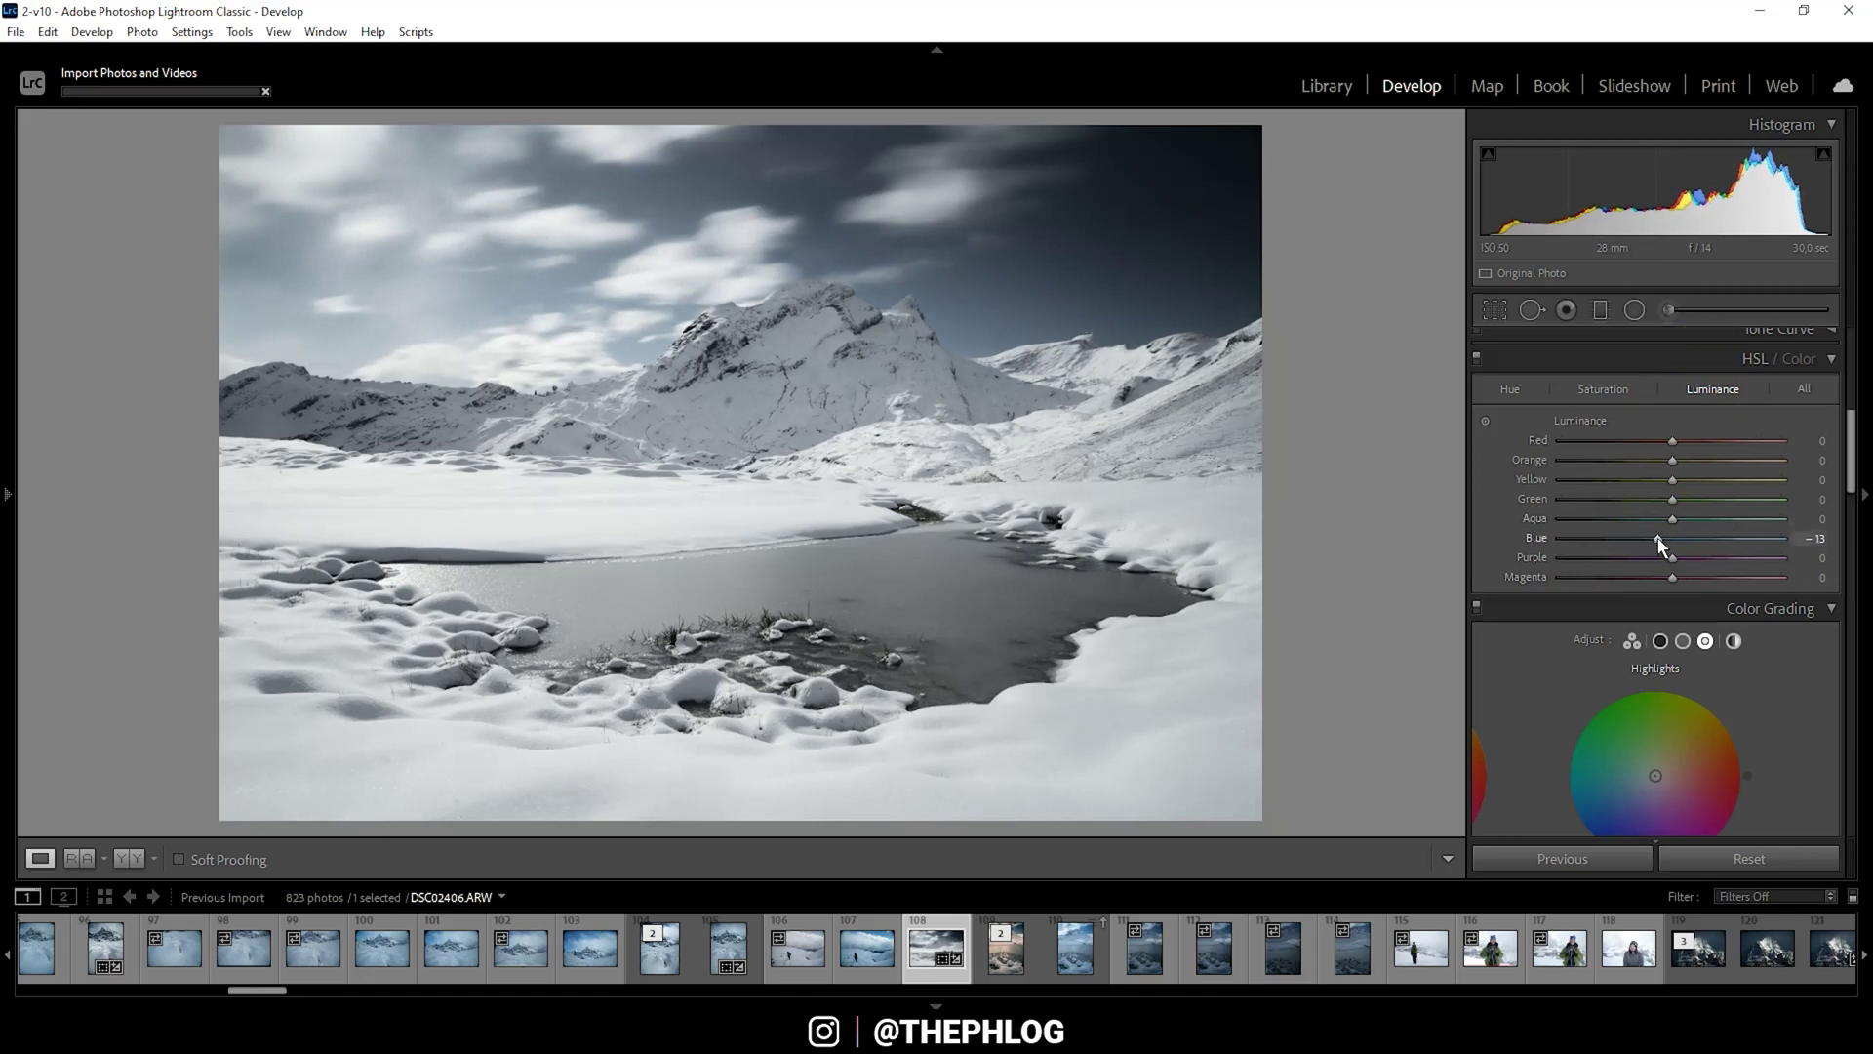
{"action": "left_click_drag", "start_coordinate": [1658, 539], "coordinate": [1655, 539]}
{"action": "left_click_drag", "start_coordinate": [1653, 537], "coordinate": [1656, 538]}
{"action": "left_click_drag", "start_coordinate": [1851, 431], "coordinate": [1851, 464]}
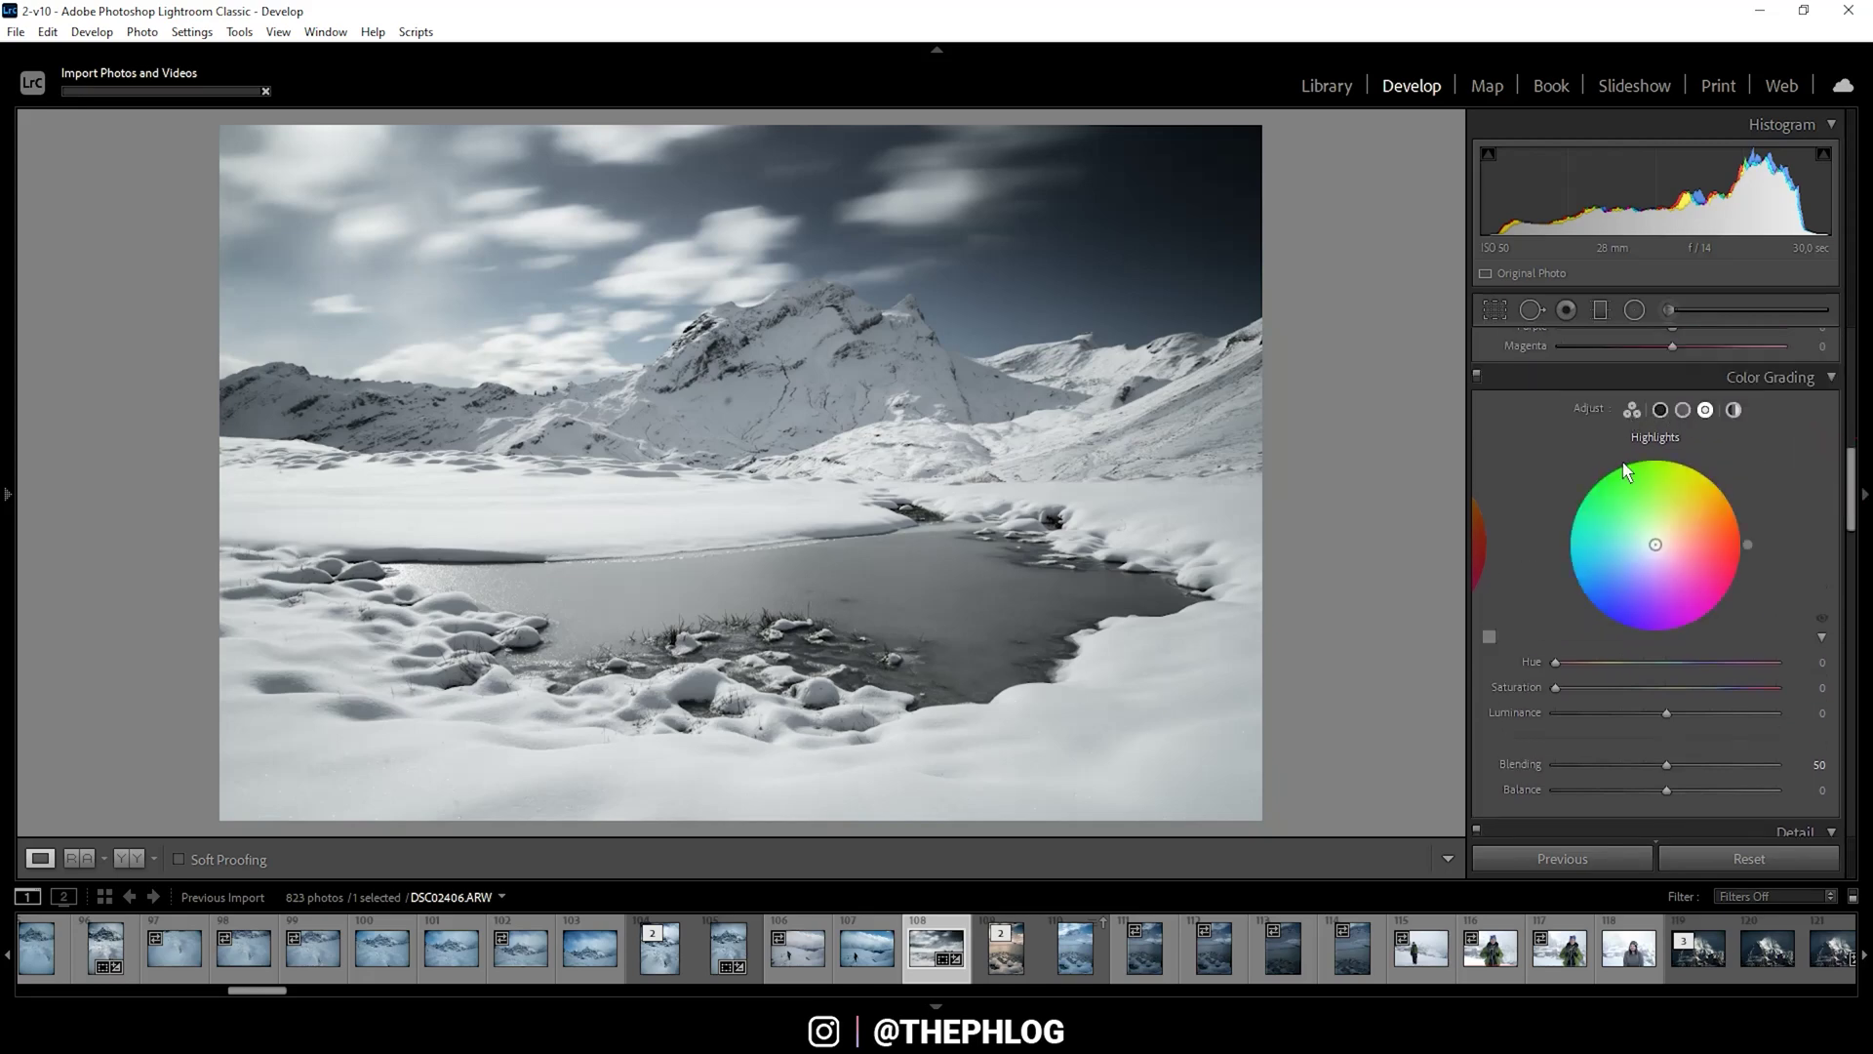
Tint the highlights blue with Hue 224 and Saturation 26 in Color Grading.
{"action": "left_click_drag", "start_coordinate": [1853, 506], "coordinate": [1852, 514]}
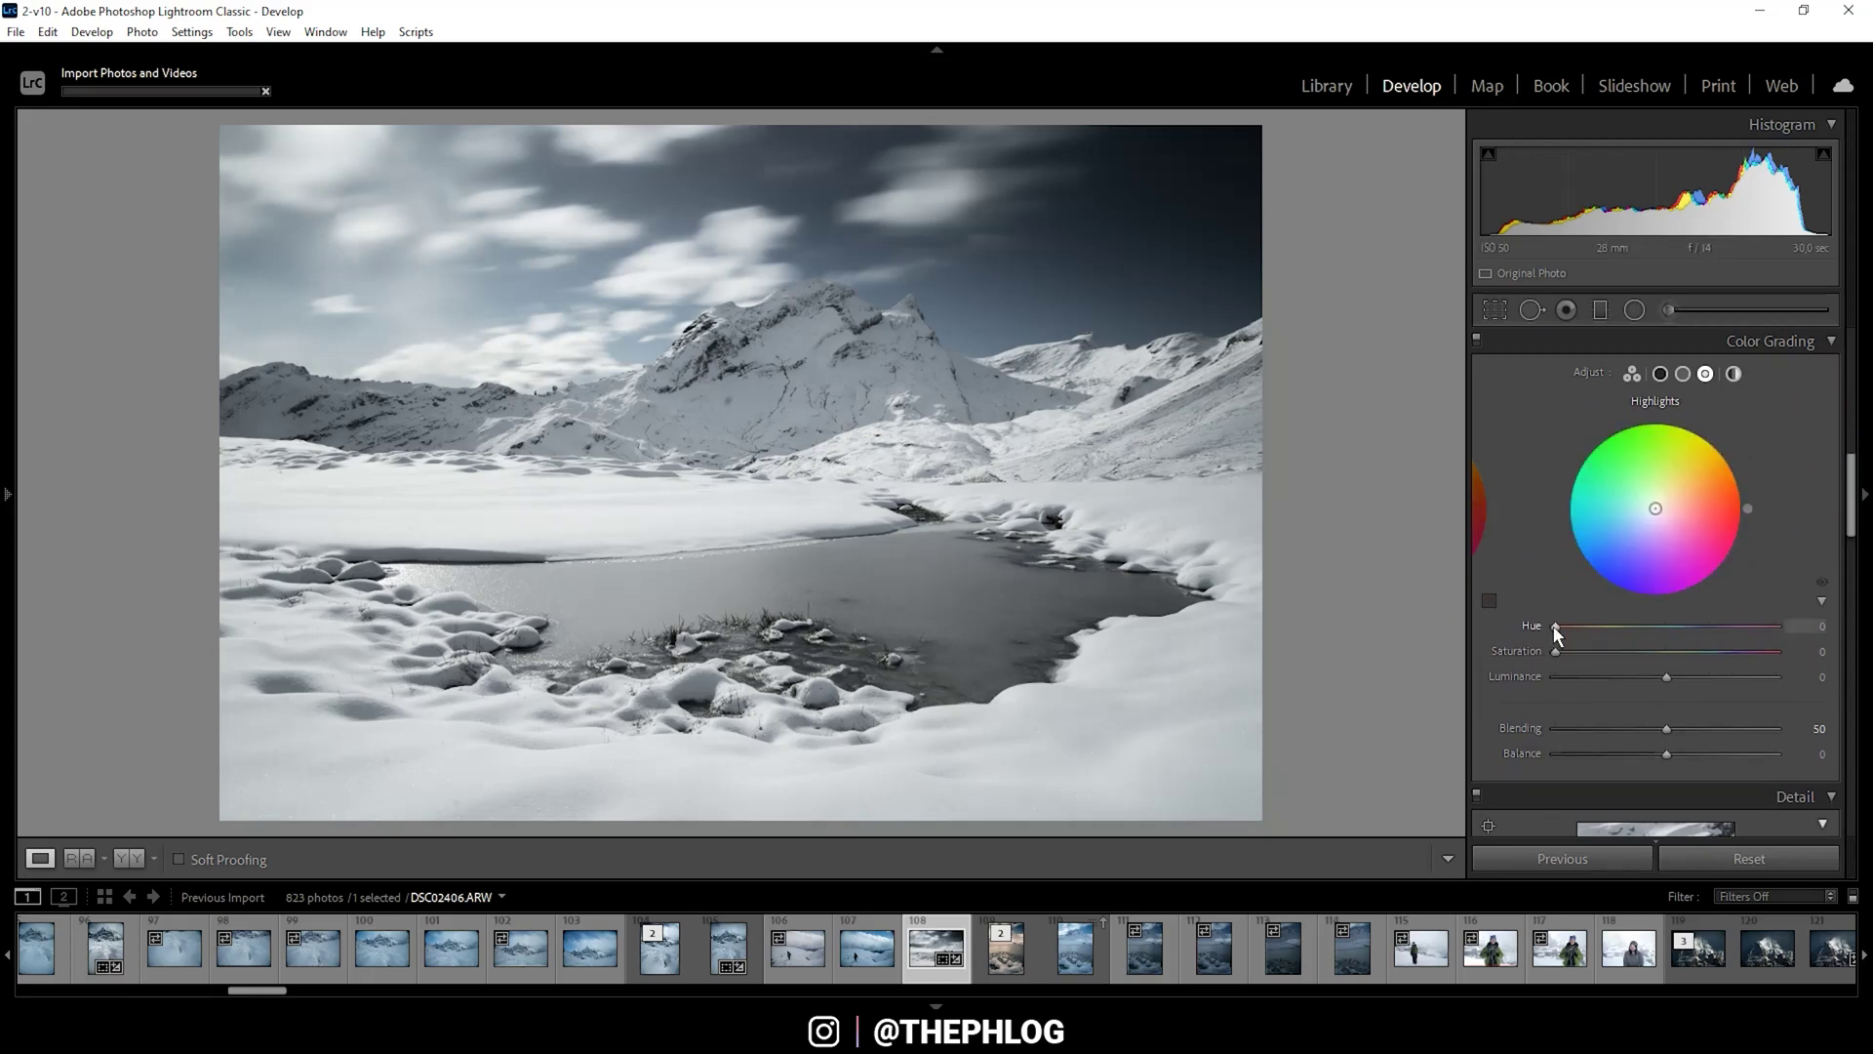
{"action": "left_click_drag", "start_coordinate": [1559, 626], "coordinate": [1656, 630]}
{"action": "left_click_drag", "start_coordinate": [1653, 628], "coordinate": [1693, 628]}
{"action": "left_click_drag", "start_coordinate": [1551, 653], "coordinate": [1607, 652]}
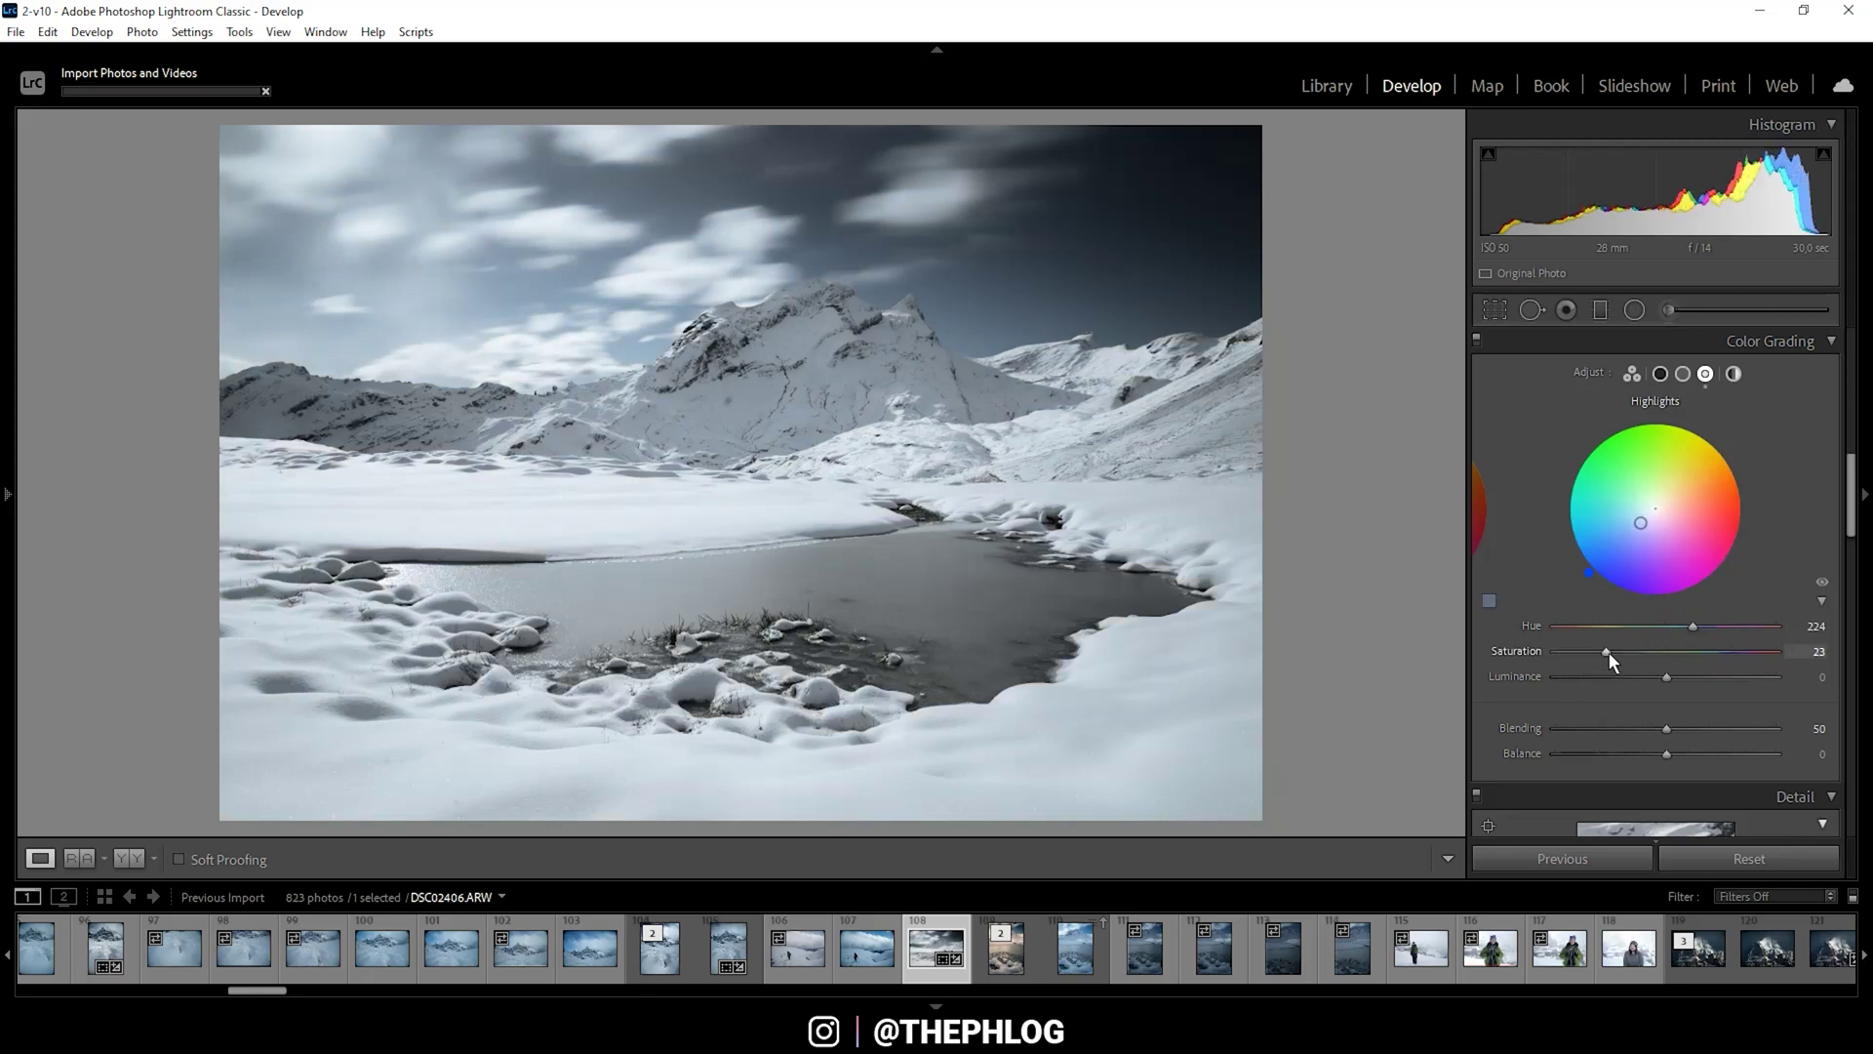
Tint the shadows blue with Hue 220 and Saturation 19.
{"action": "left_click", "coordinate": [1659, 373]}
{"action": "left_click_drag", "start_coordinate": [1555, 626], "coordinate": [1686, 624]}
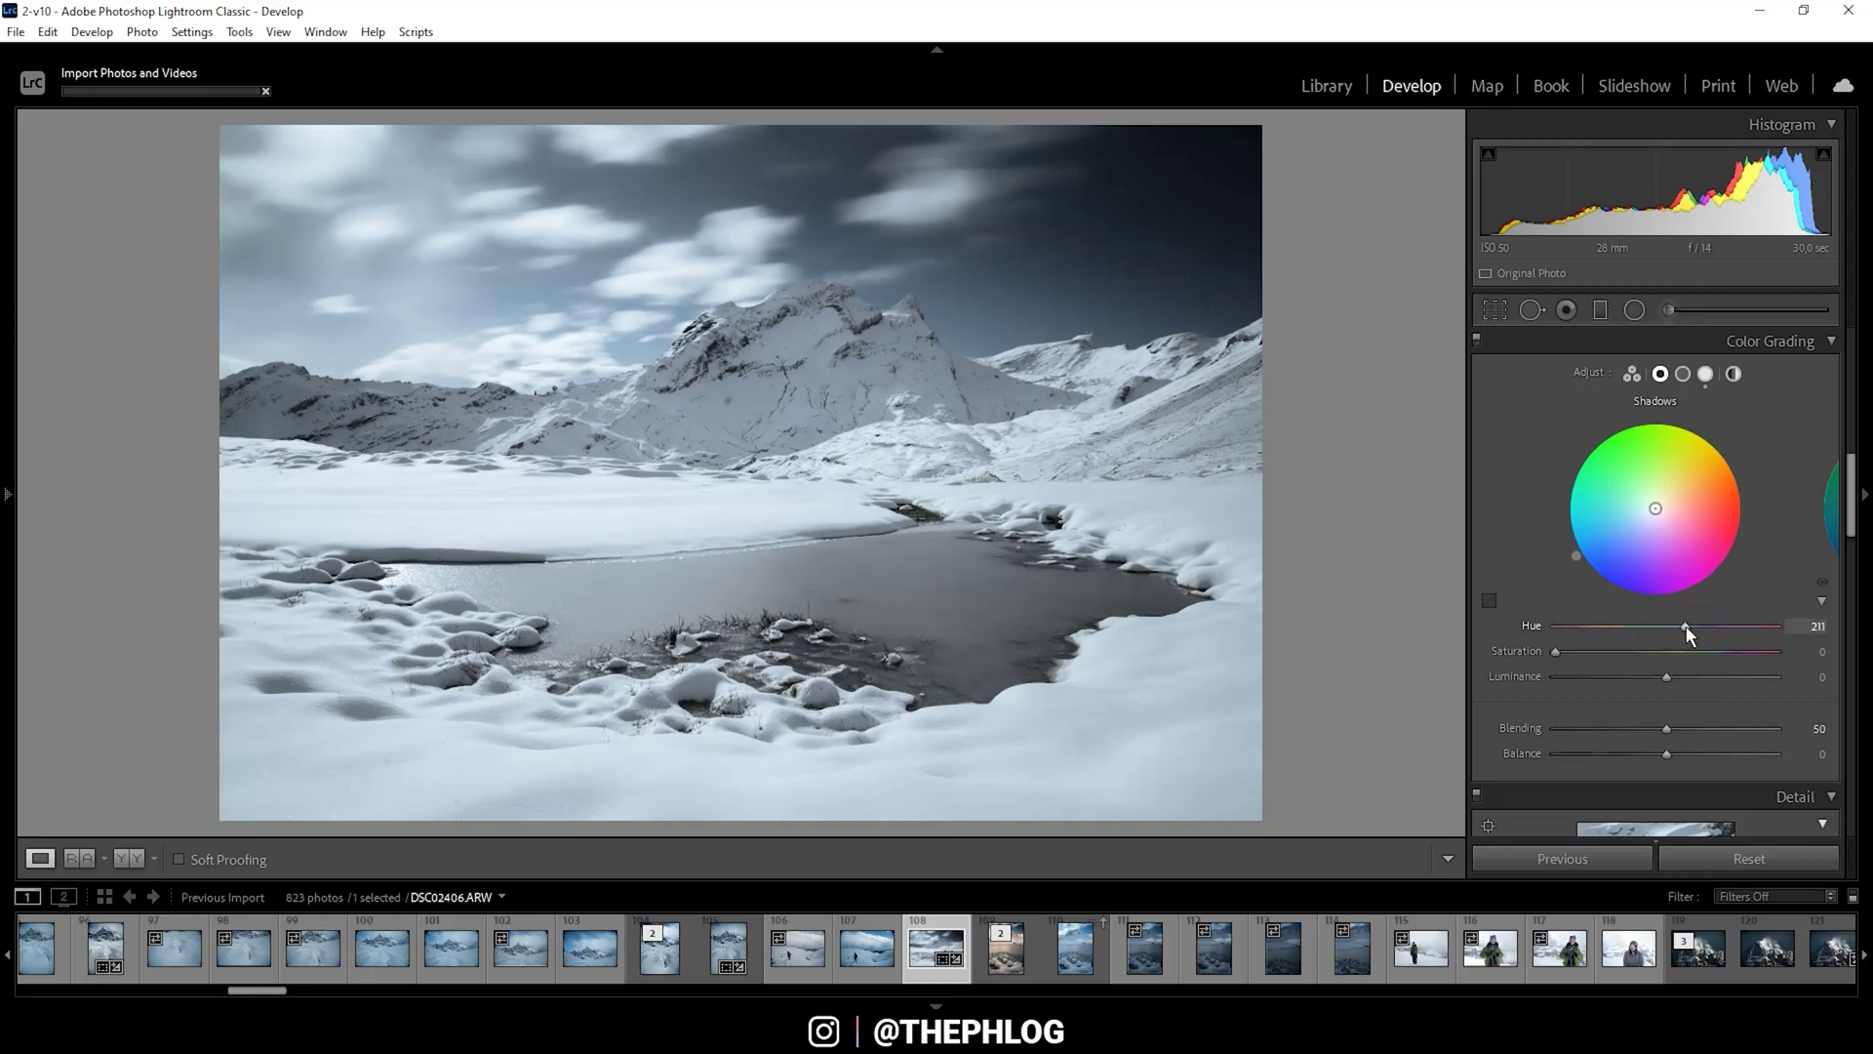
{"action": "left_click_drag", "start_coordinate": [1686, 625], "coordinate": [1691, 625]}
{"action": "left_click_drag", "start_coordinate": [1559, 652], "coordinate": [1602, 652]}
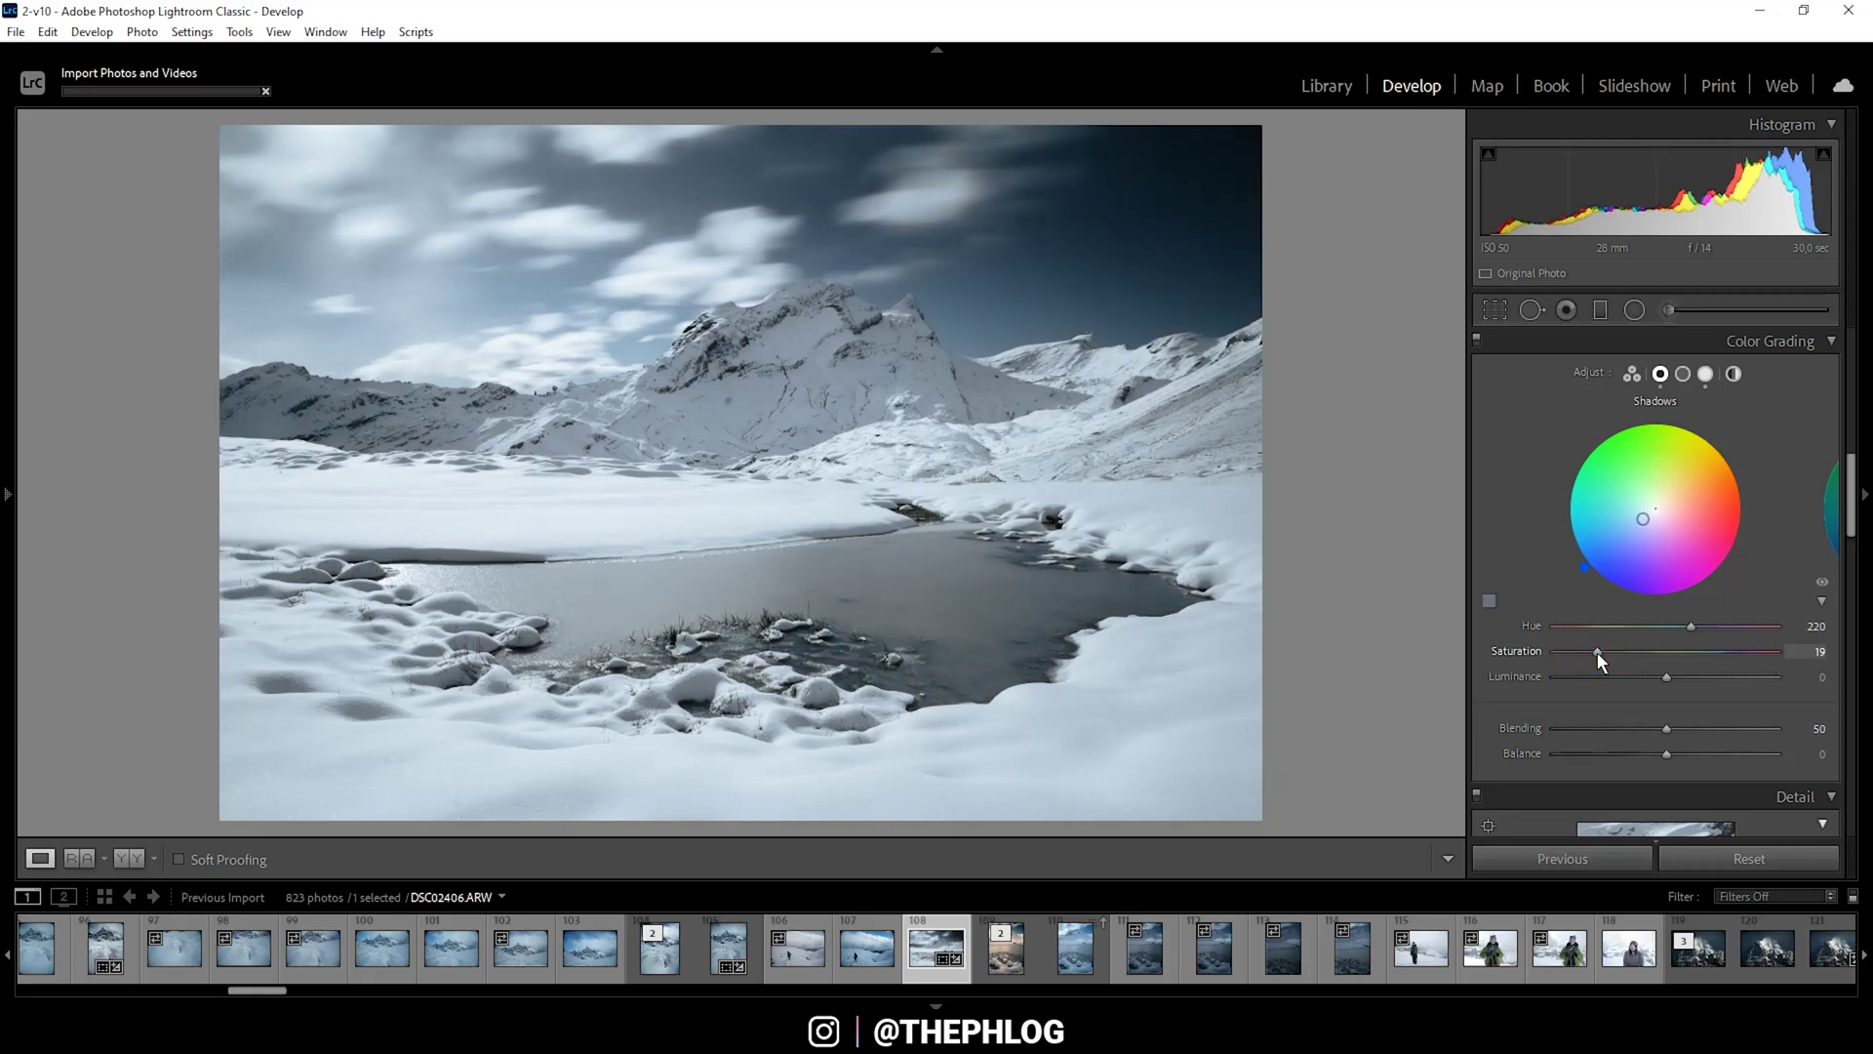
{"action": "scroll", "coordinate": [1610, 615], "scroll_direction": "down", "scroll_amount": 5}
Set Sharpening Amount 65, Radius 0.5, Detail 100 and Masking 55.
{"action": "left_click_drag", "start_coordinate": [1620, 580], "coordinate": [1777, 619]}
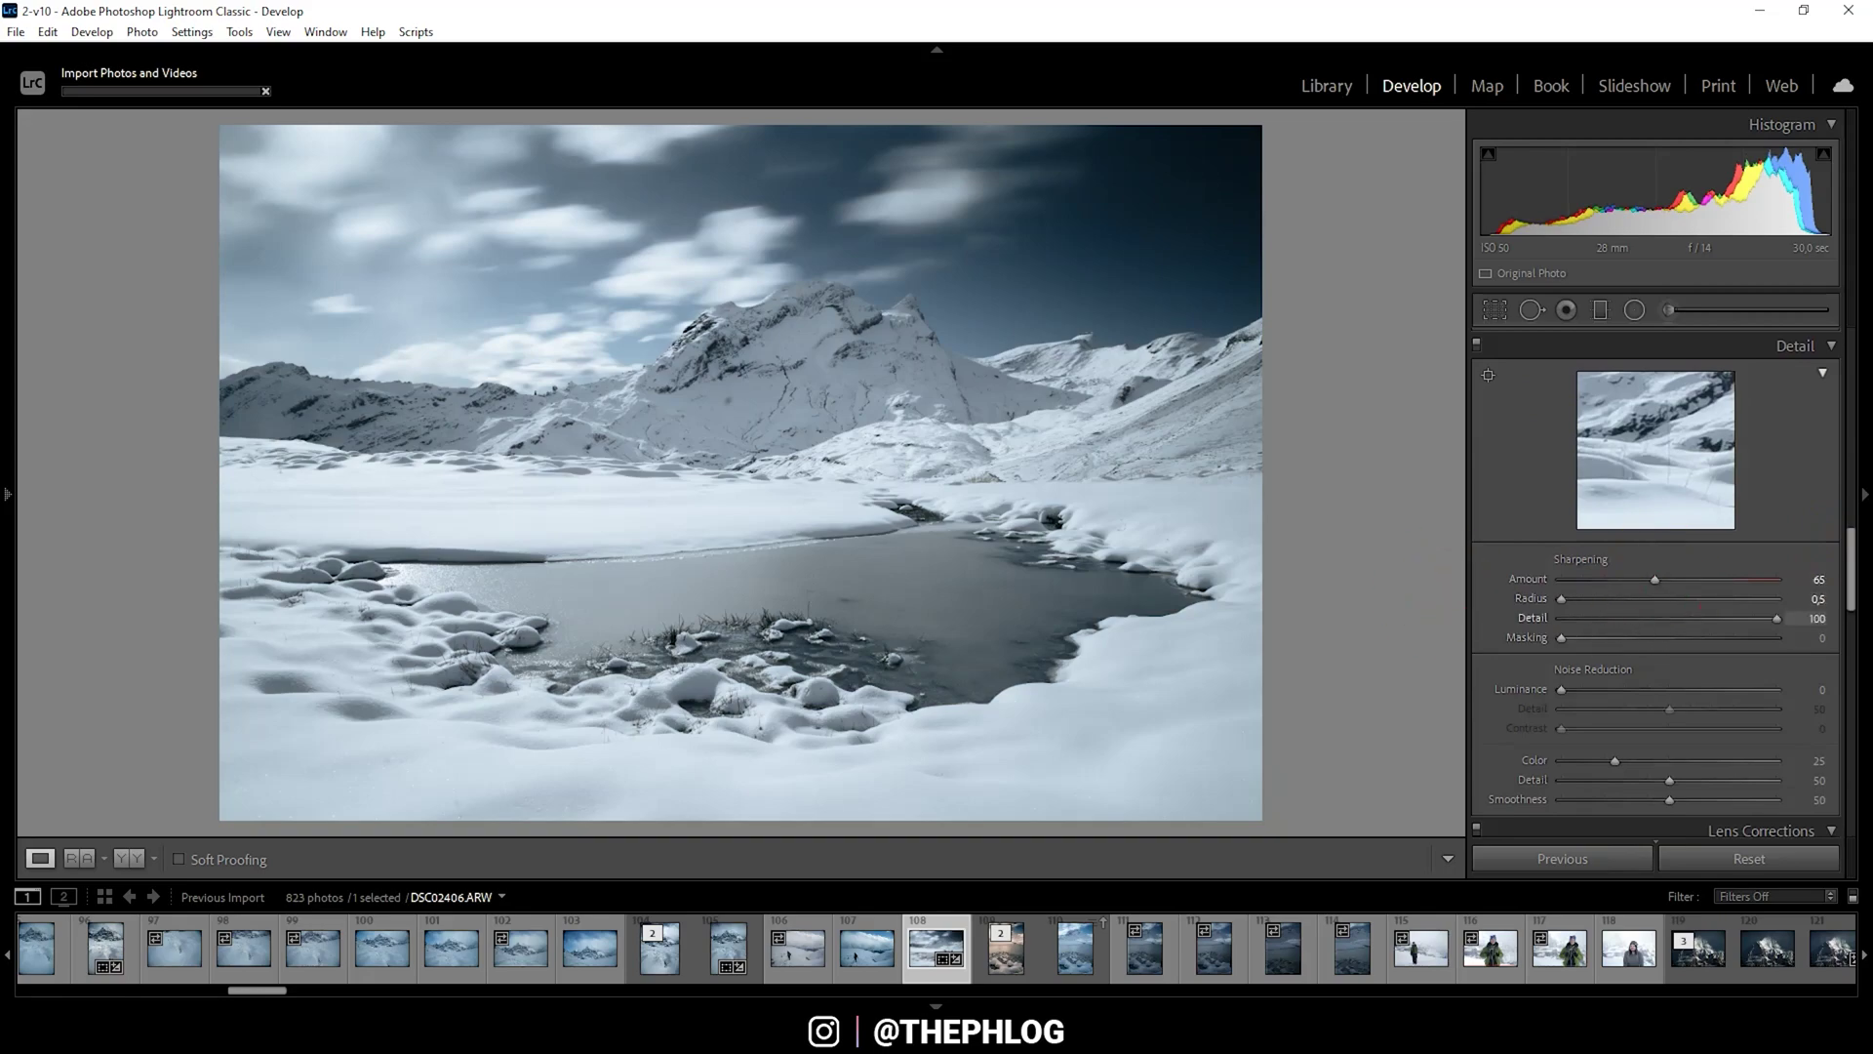
{"action": "left_click_drag", "start_coordinate": [1569, 646], "coordinate": [1682, 639]}
{"action": "scroll", "coordinate": [1565, 544], "scroll_direction": "down", "scroll_amount": 8}
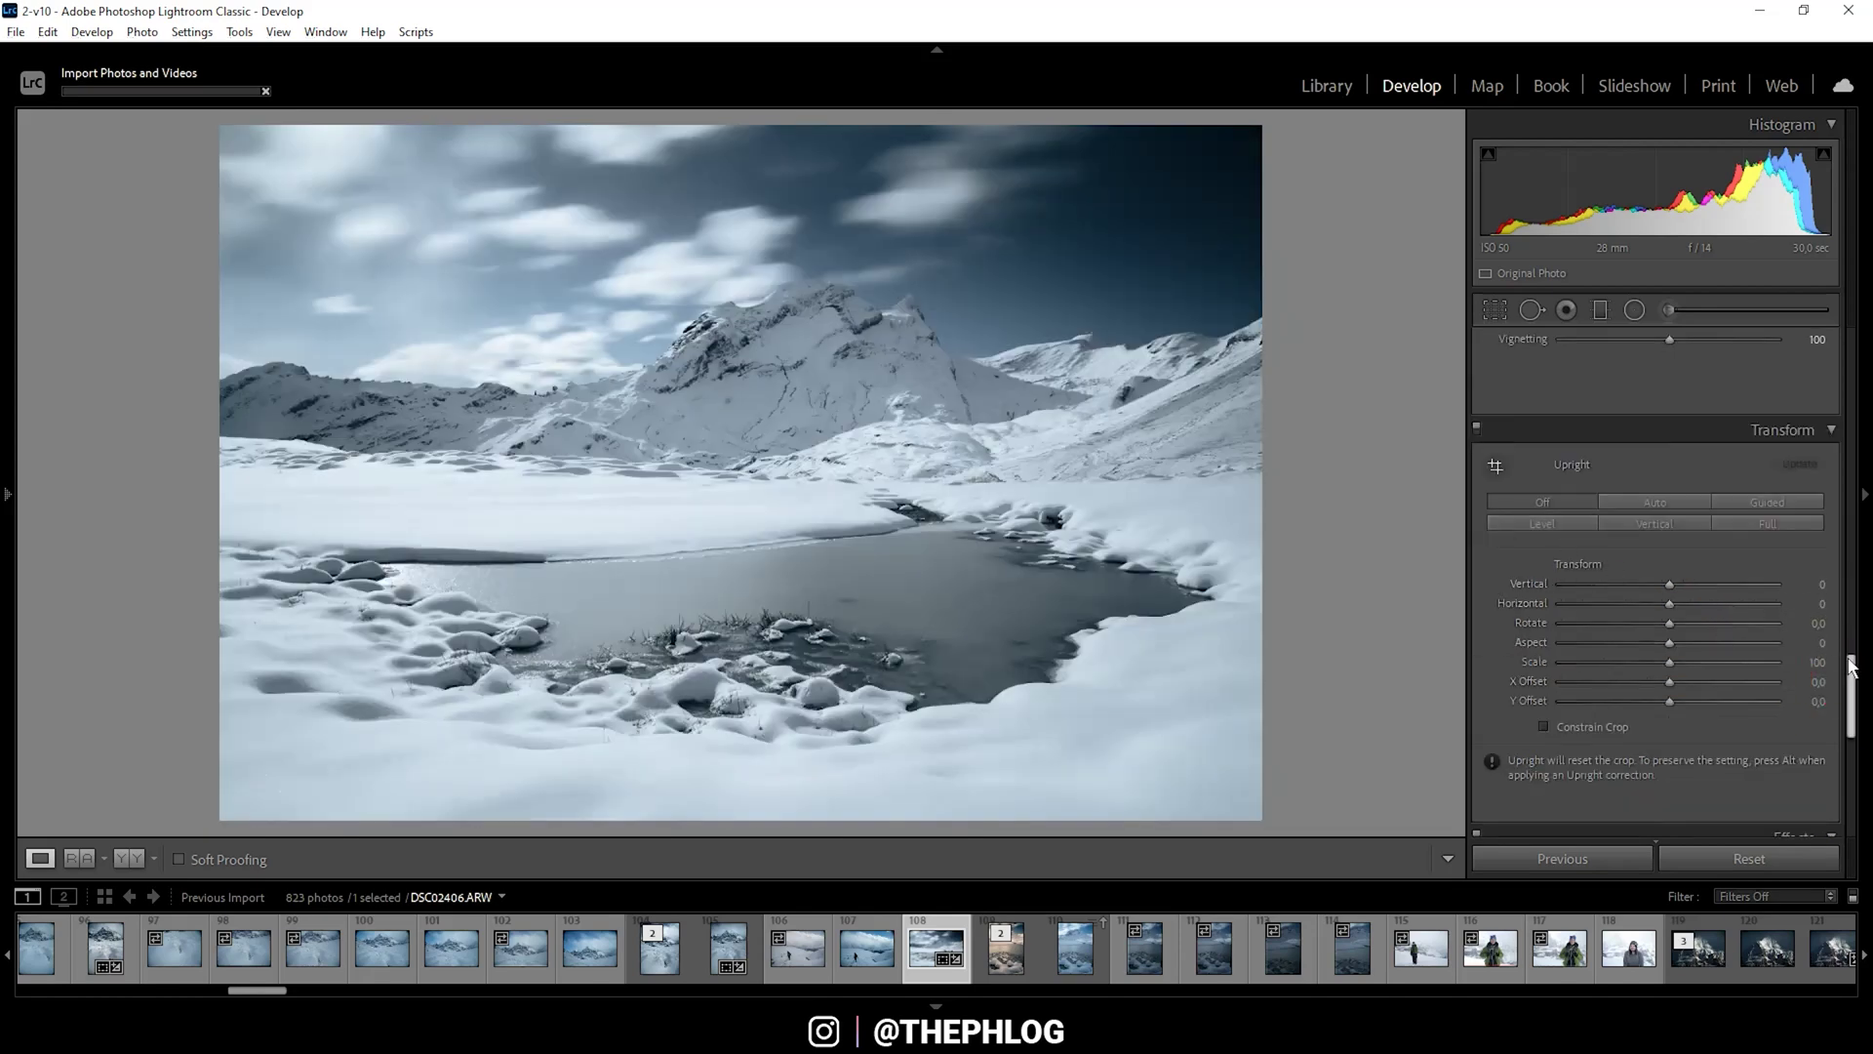
Add a slight negative post-crop vignette and shift the Blue Primary hue to -12.
{"action": "left_click_drag", "start_coordinate": [1852, 666], "coordinate": [1853, 728]}
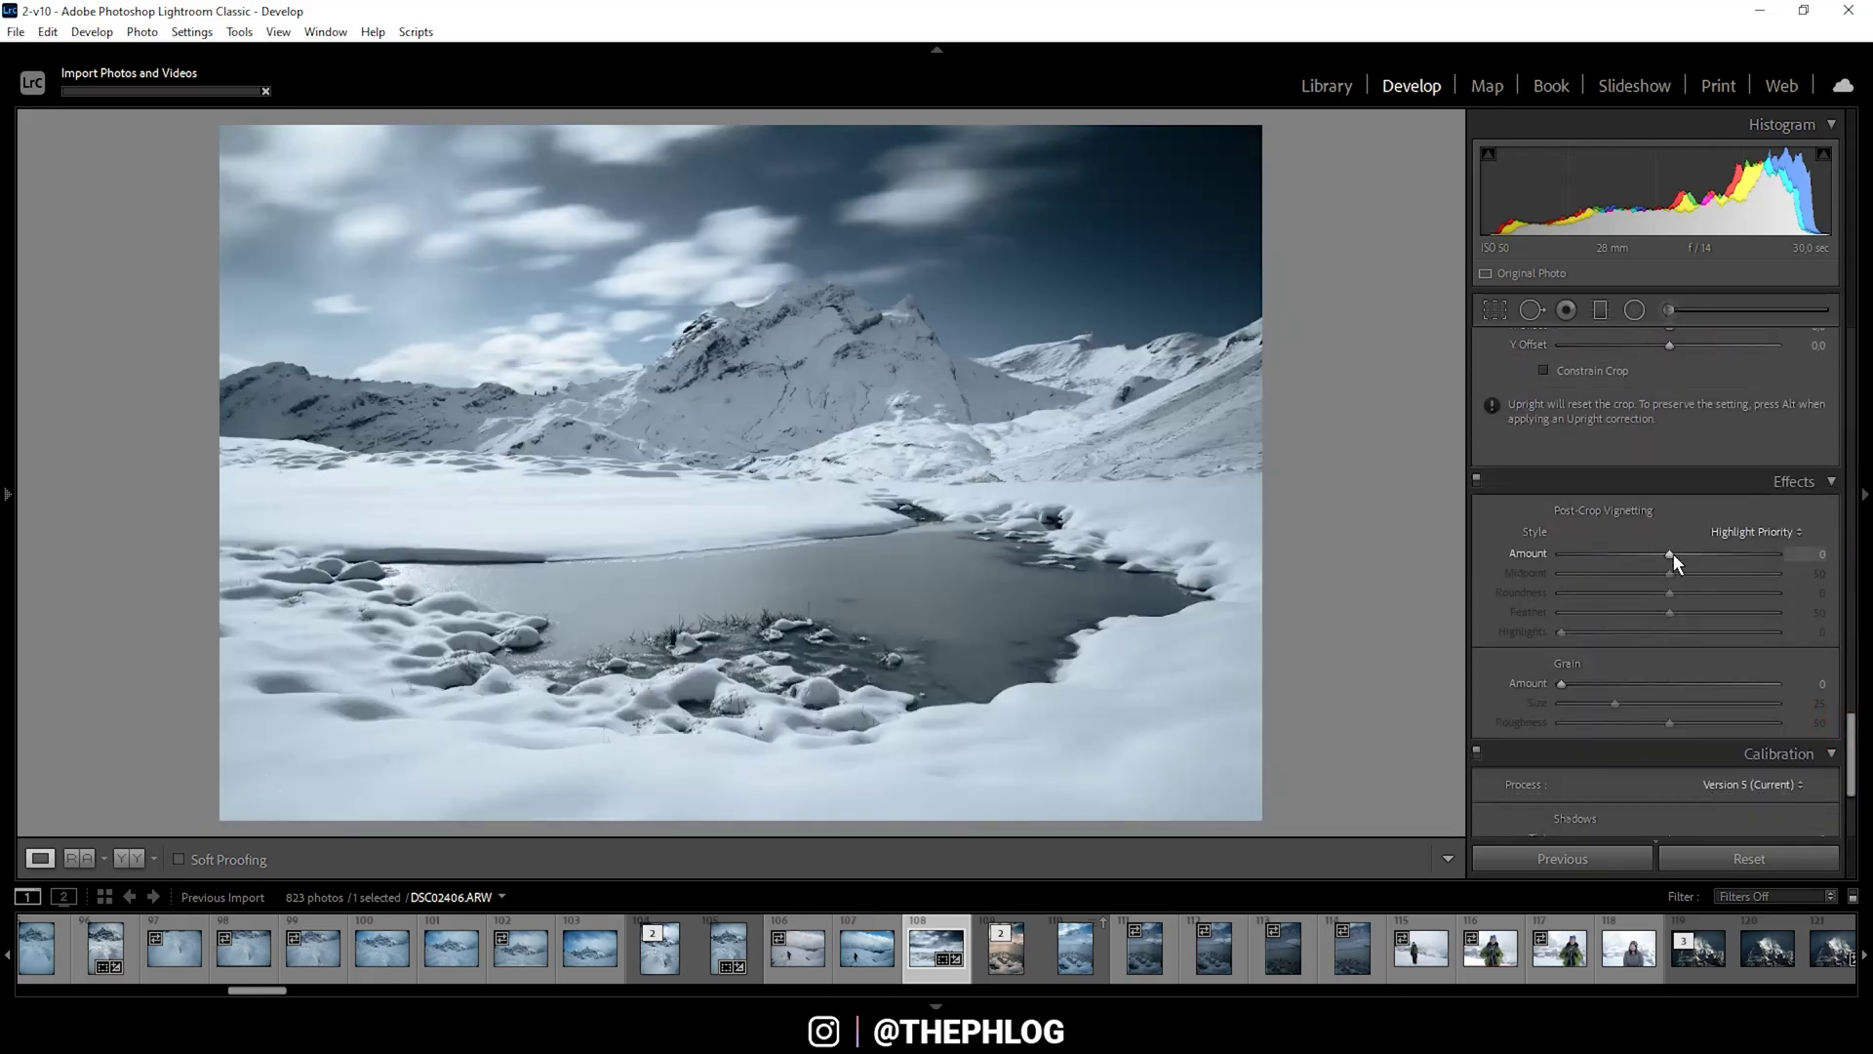
{"action": "left_click_drag", "start_coordinate": [1672, 553], "coordinate": [1666, 554]}
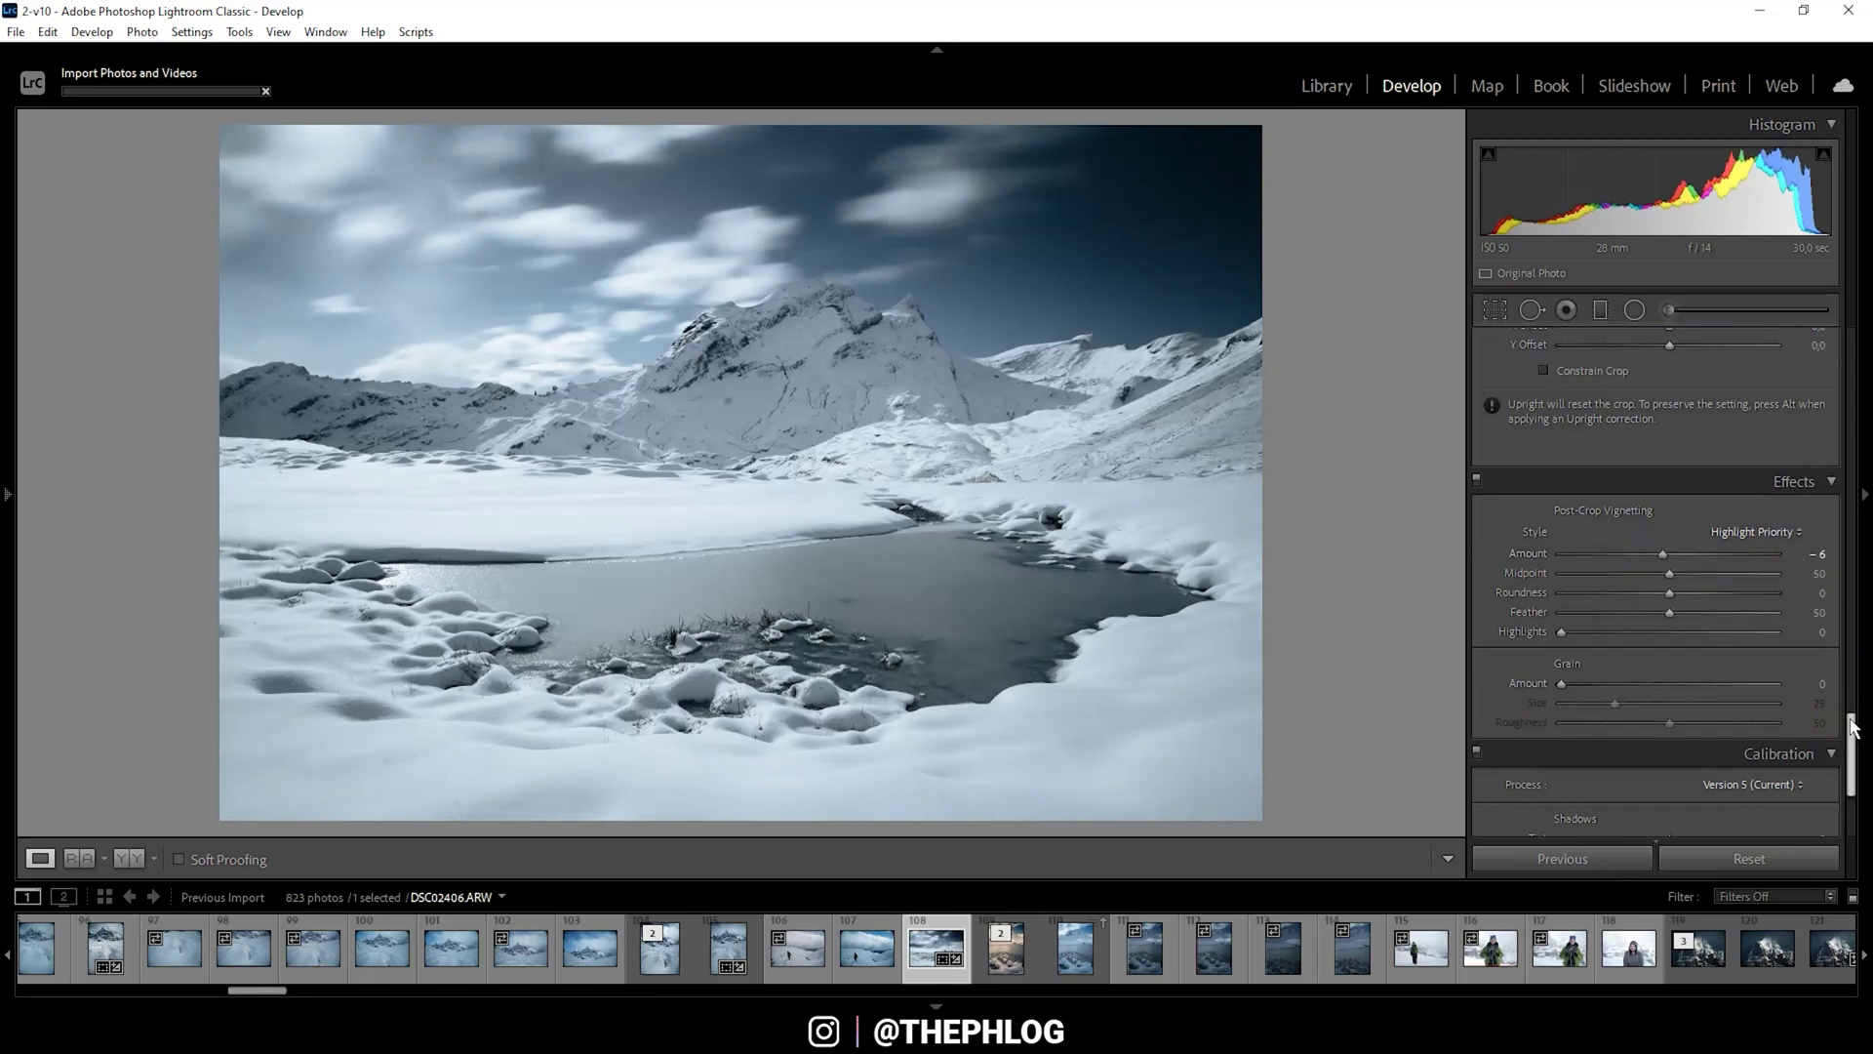
{"action": "left_click_drag", "start_coordinate": [1853, 753], "coordinate": [1853, 793]}
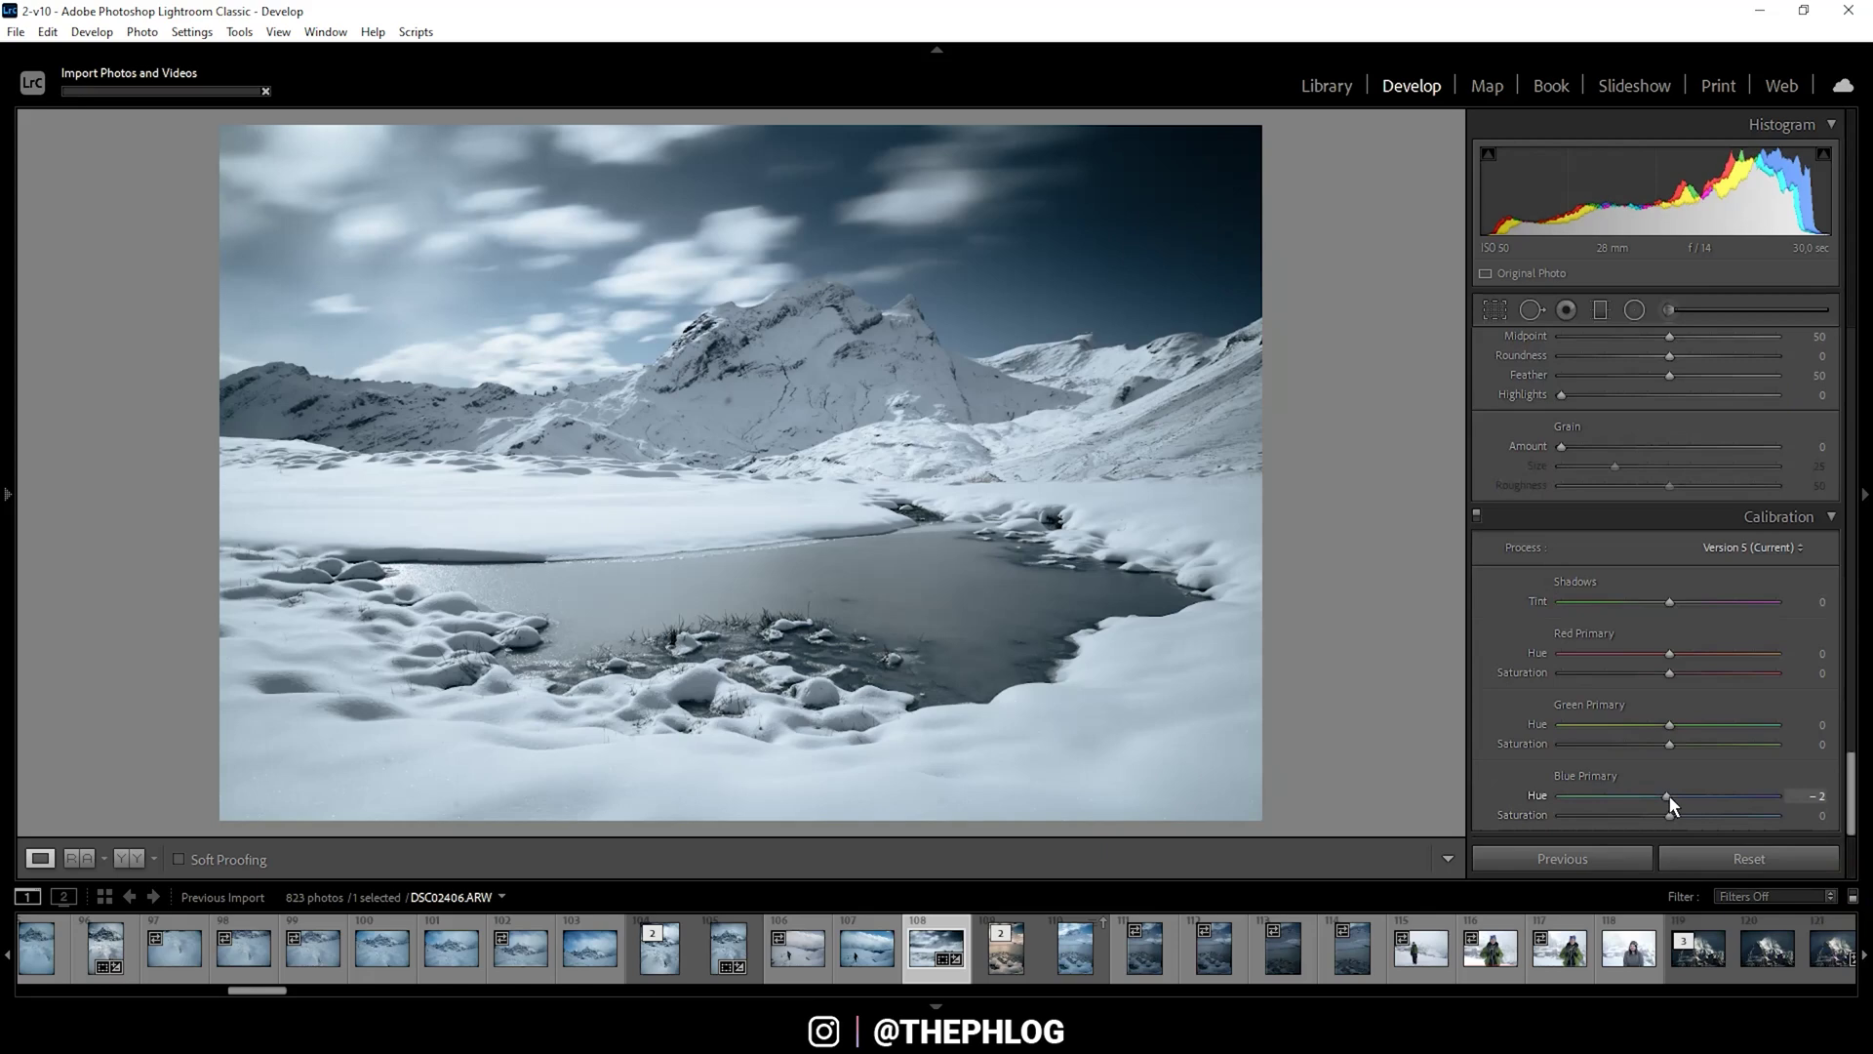
{"action": "left_click_drag", "start_coordinate": [1659, 795], "coordinate": [1660, 797]}
{"action": "left_click_drag", "start_coordinate": [1851, 790], "coordinate": [1851, 325]}
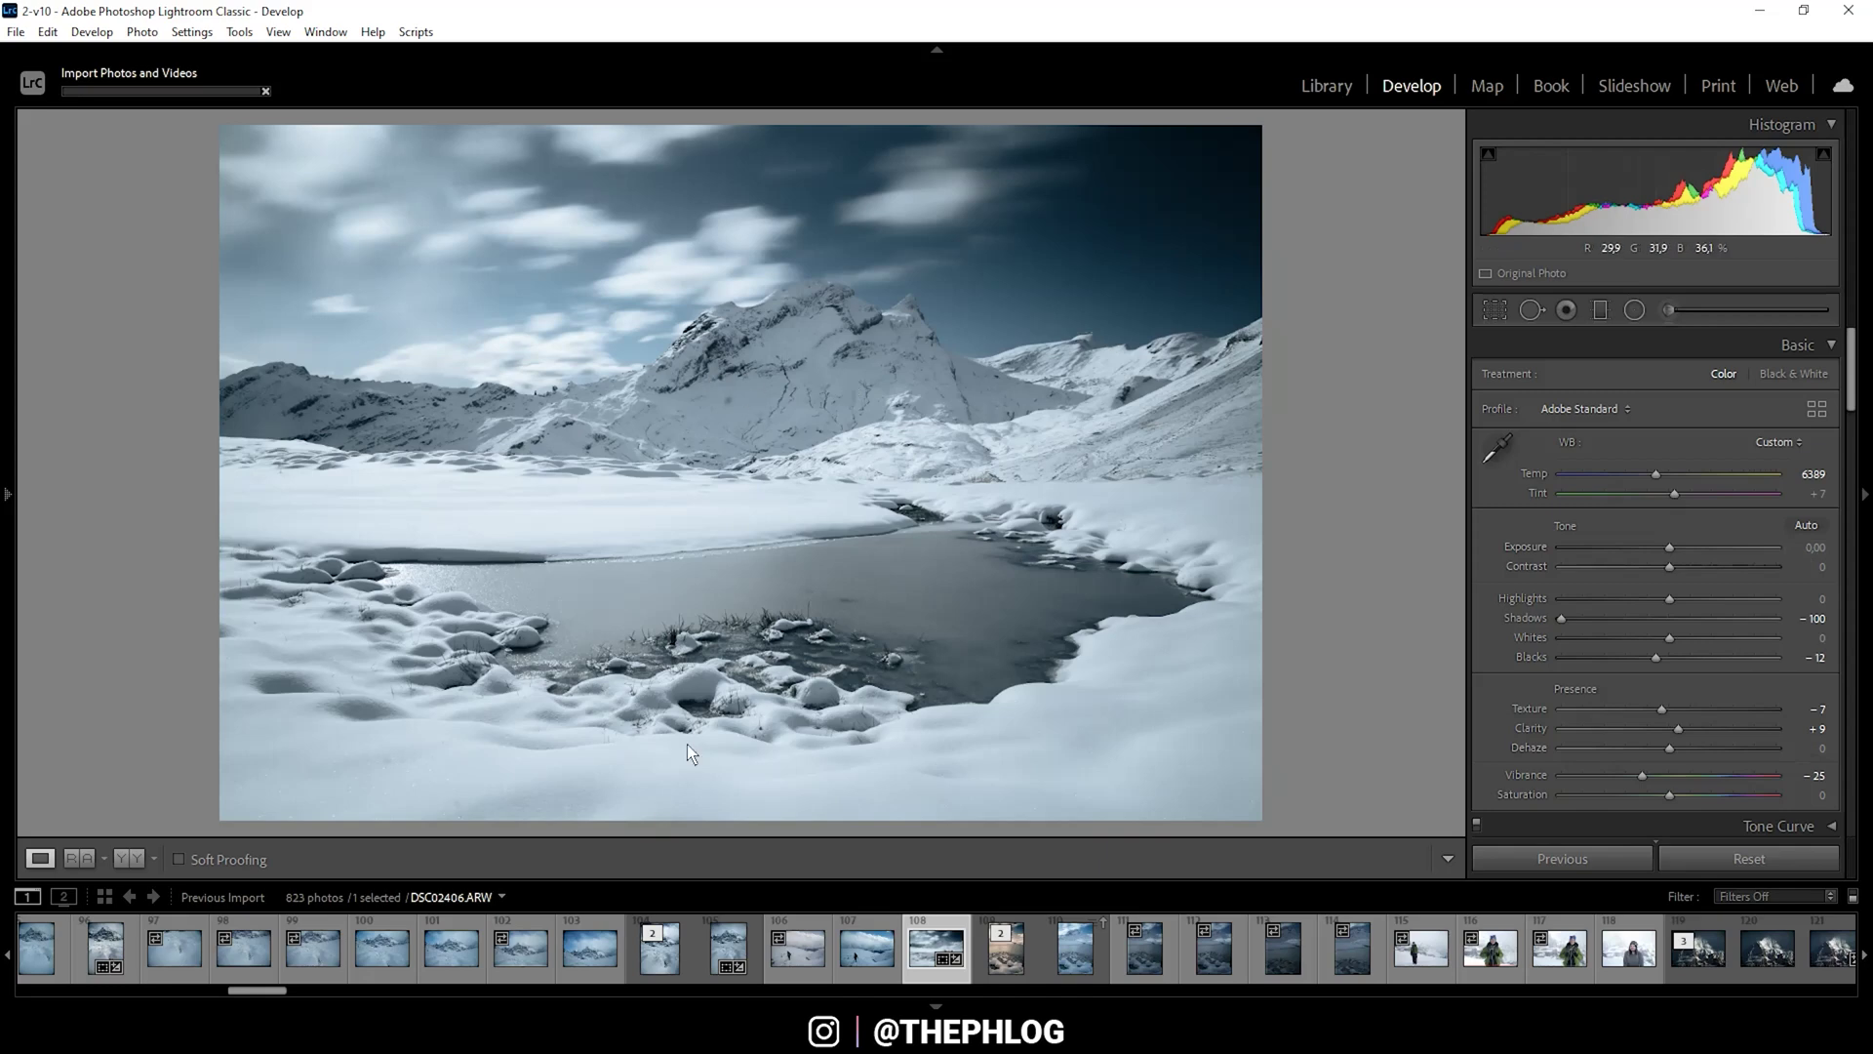
Send the photo to Color Efex Pro 4 through Edit In.
{"action": "right_click", "coordinate": [923, 973]}
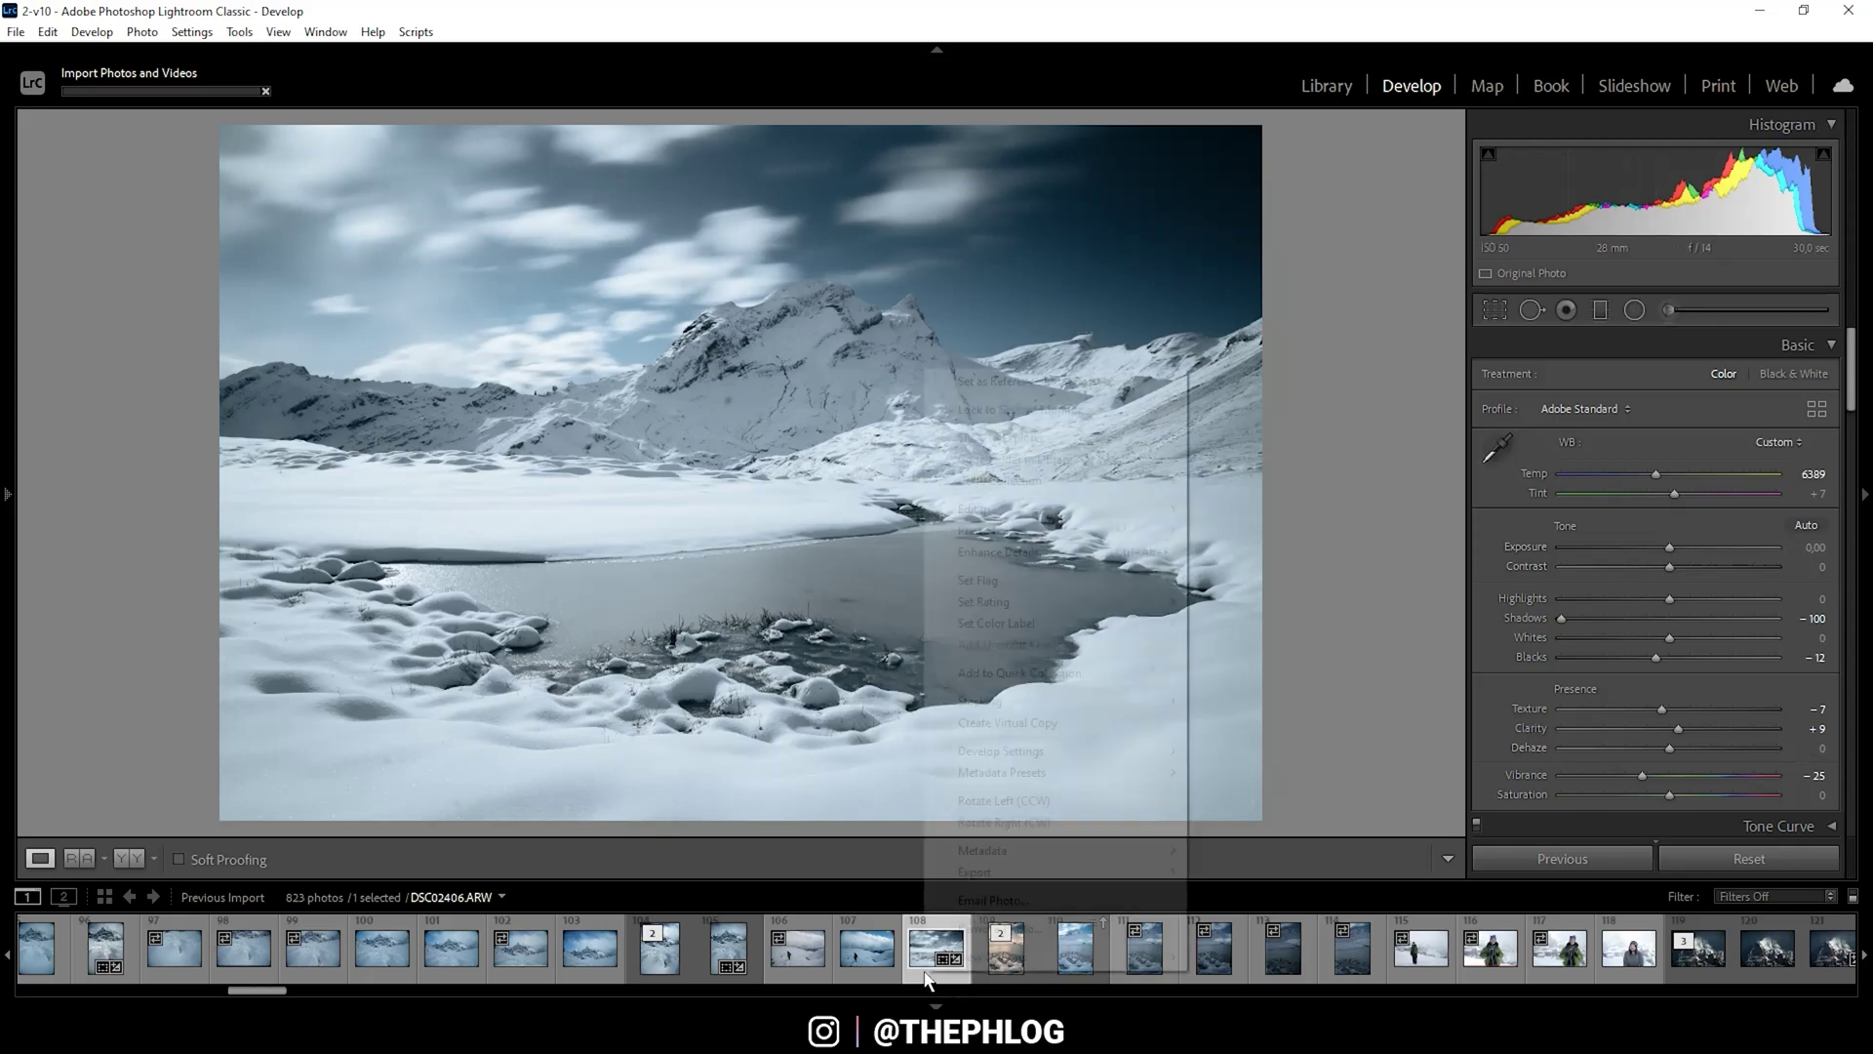
{"action": "mouse_move", "coordinate": [1008, 517]}
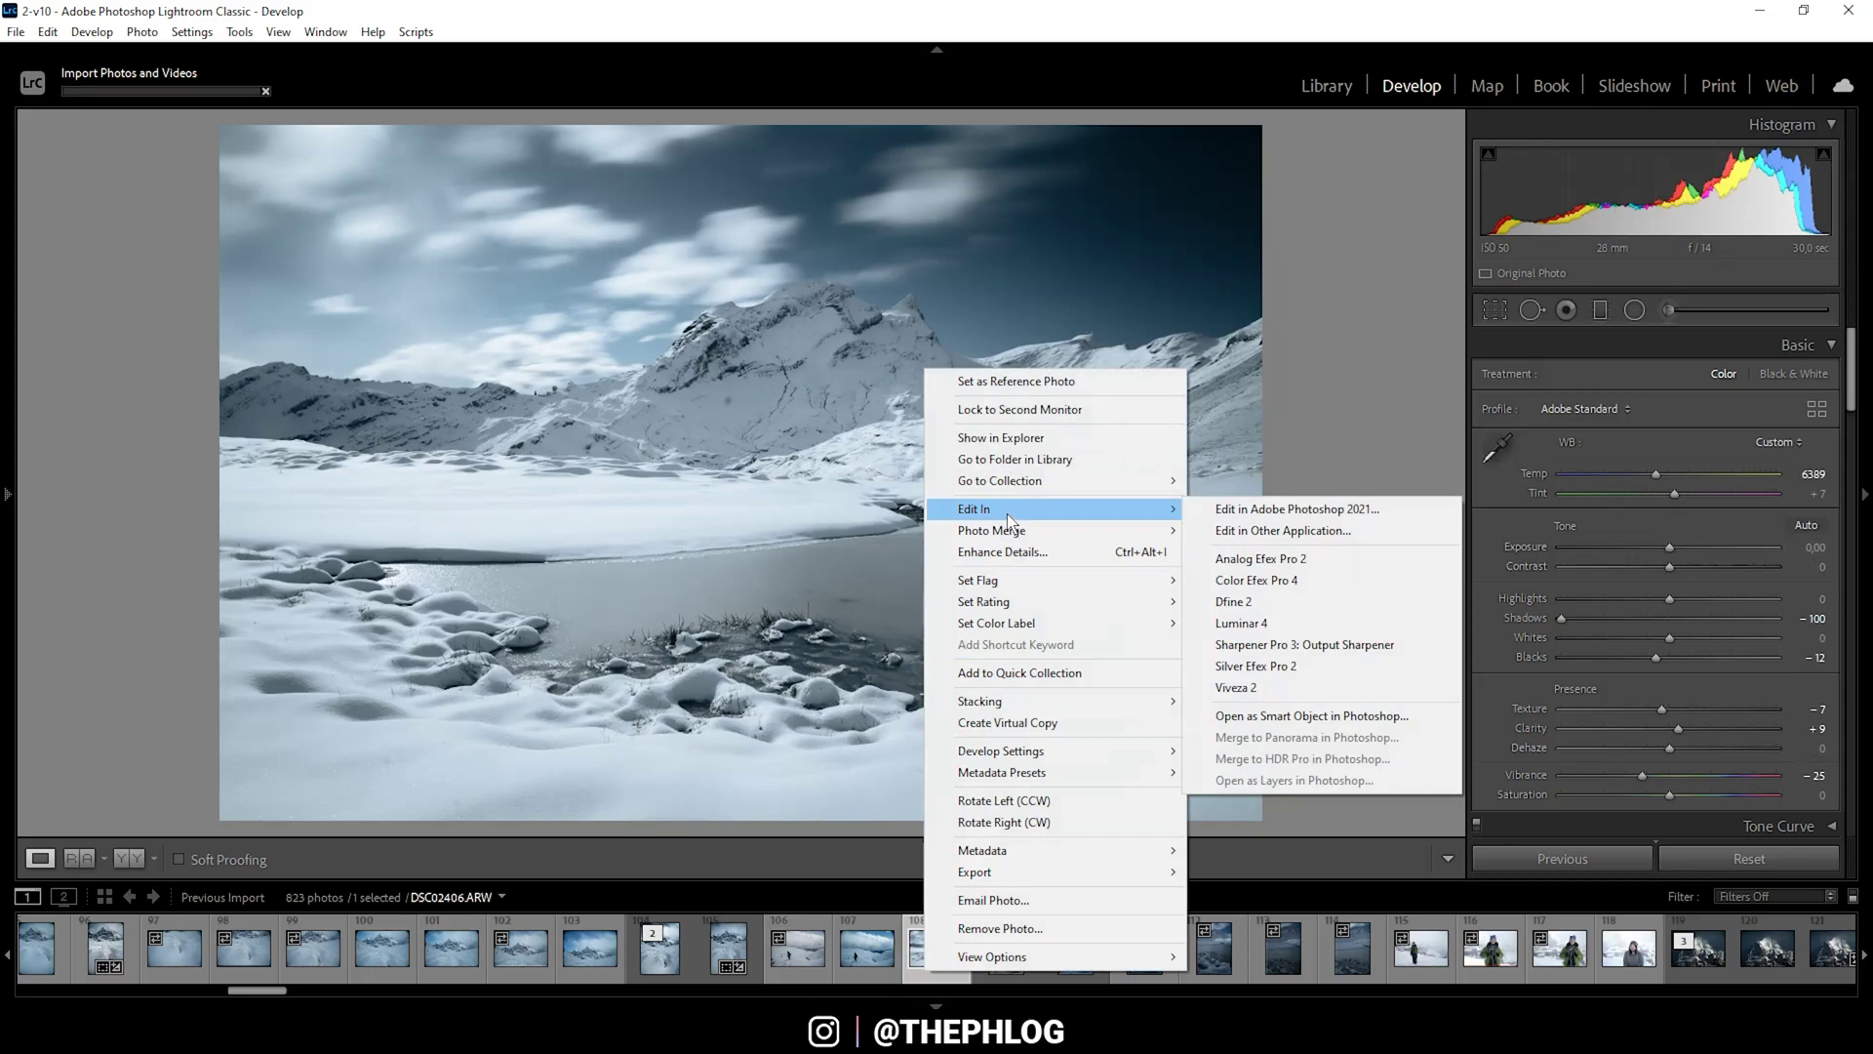
{"action": "left_click", "coordinate": [1268, 580]}
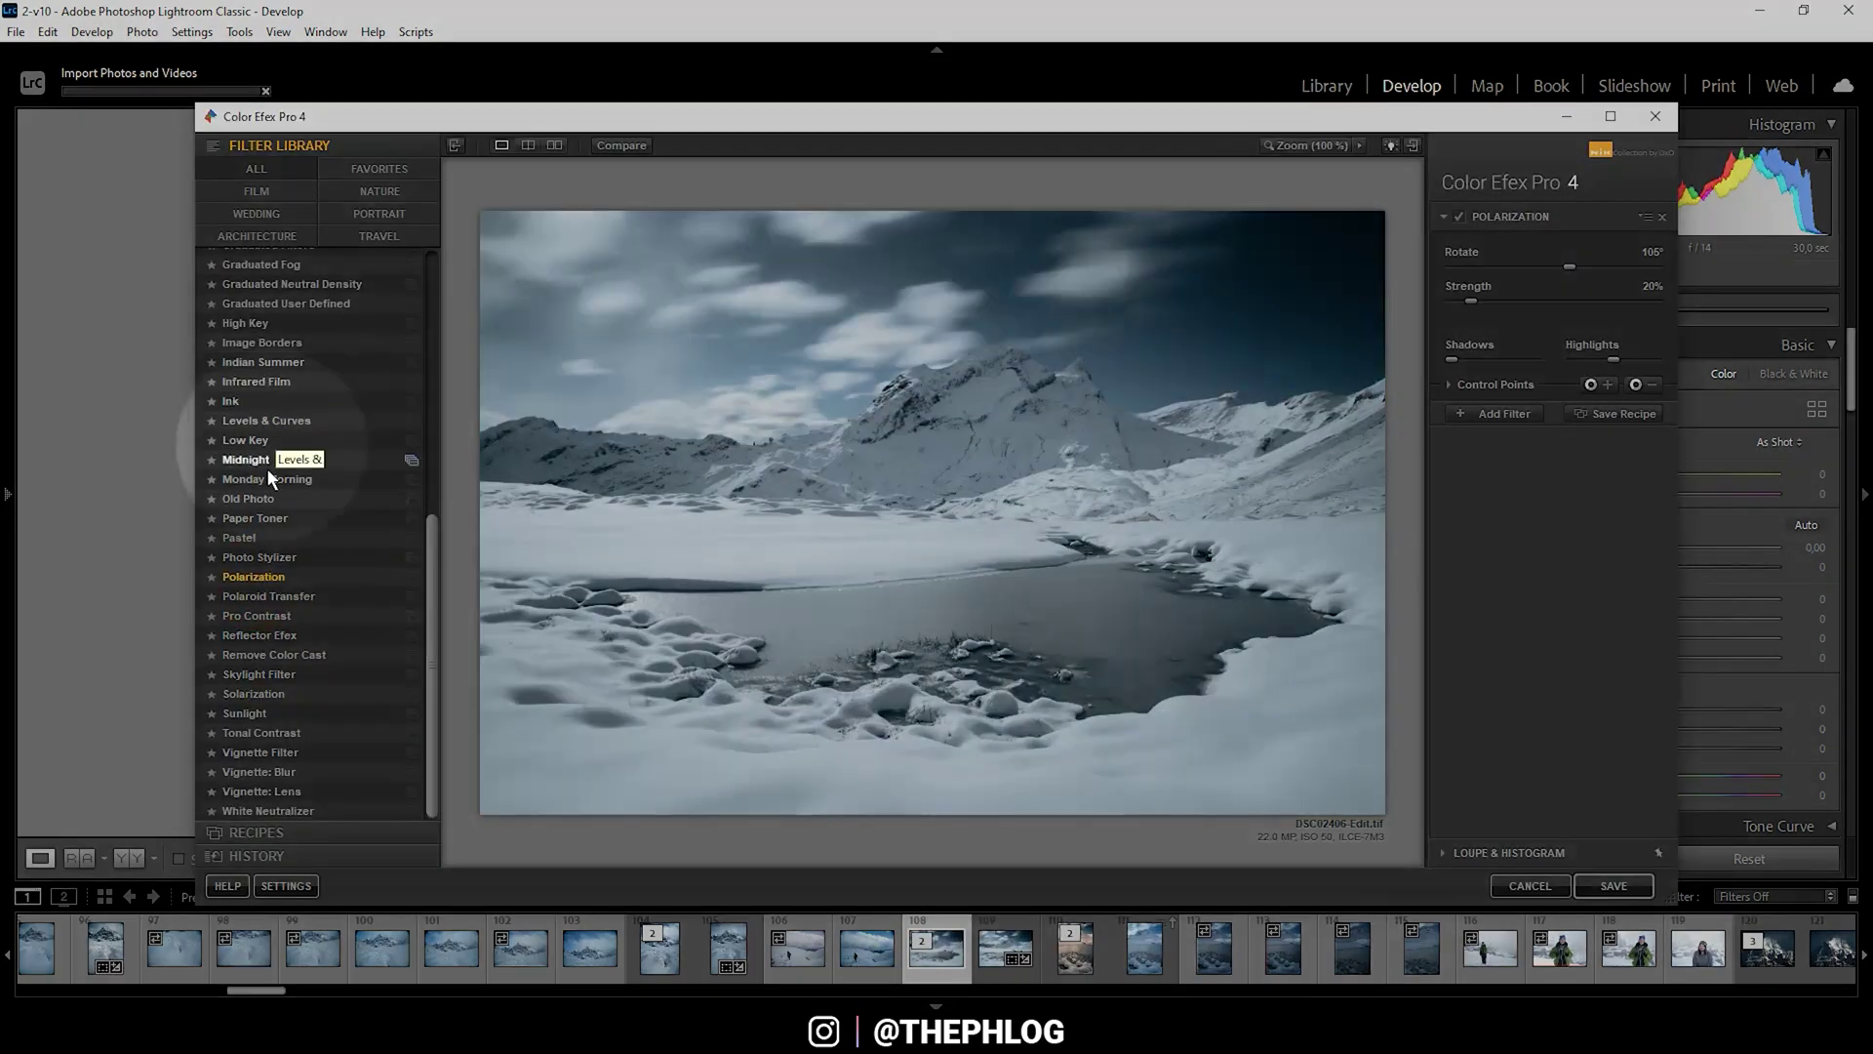
Apply a subtle Polarization filter at 35% strength and save it back to Lightroom.
{"action": "left_click", "coordinate": [250, 576]}
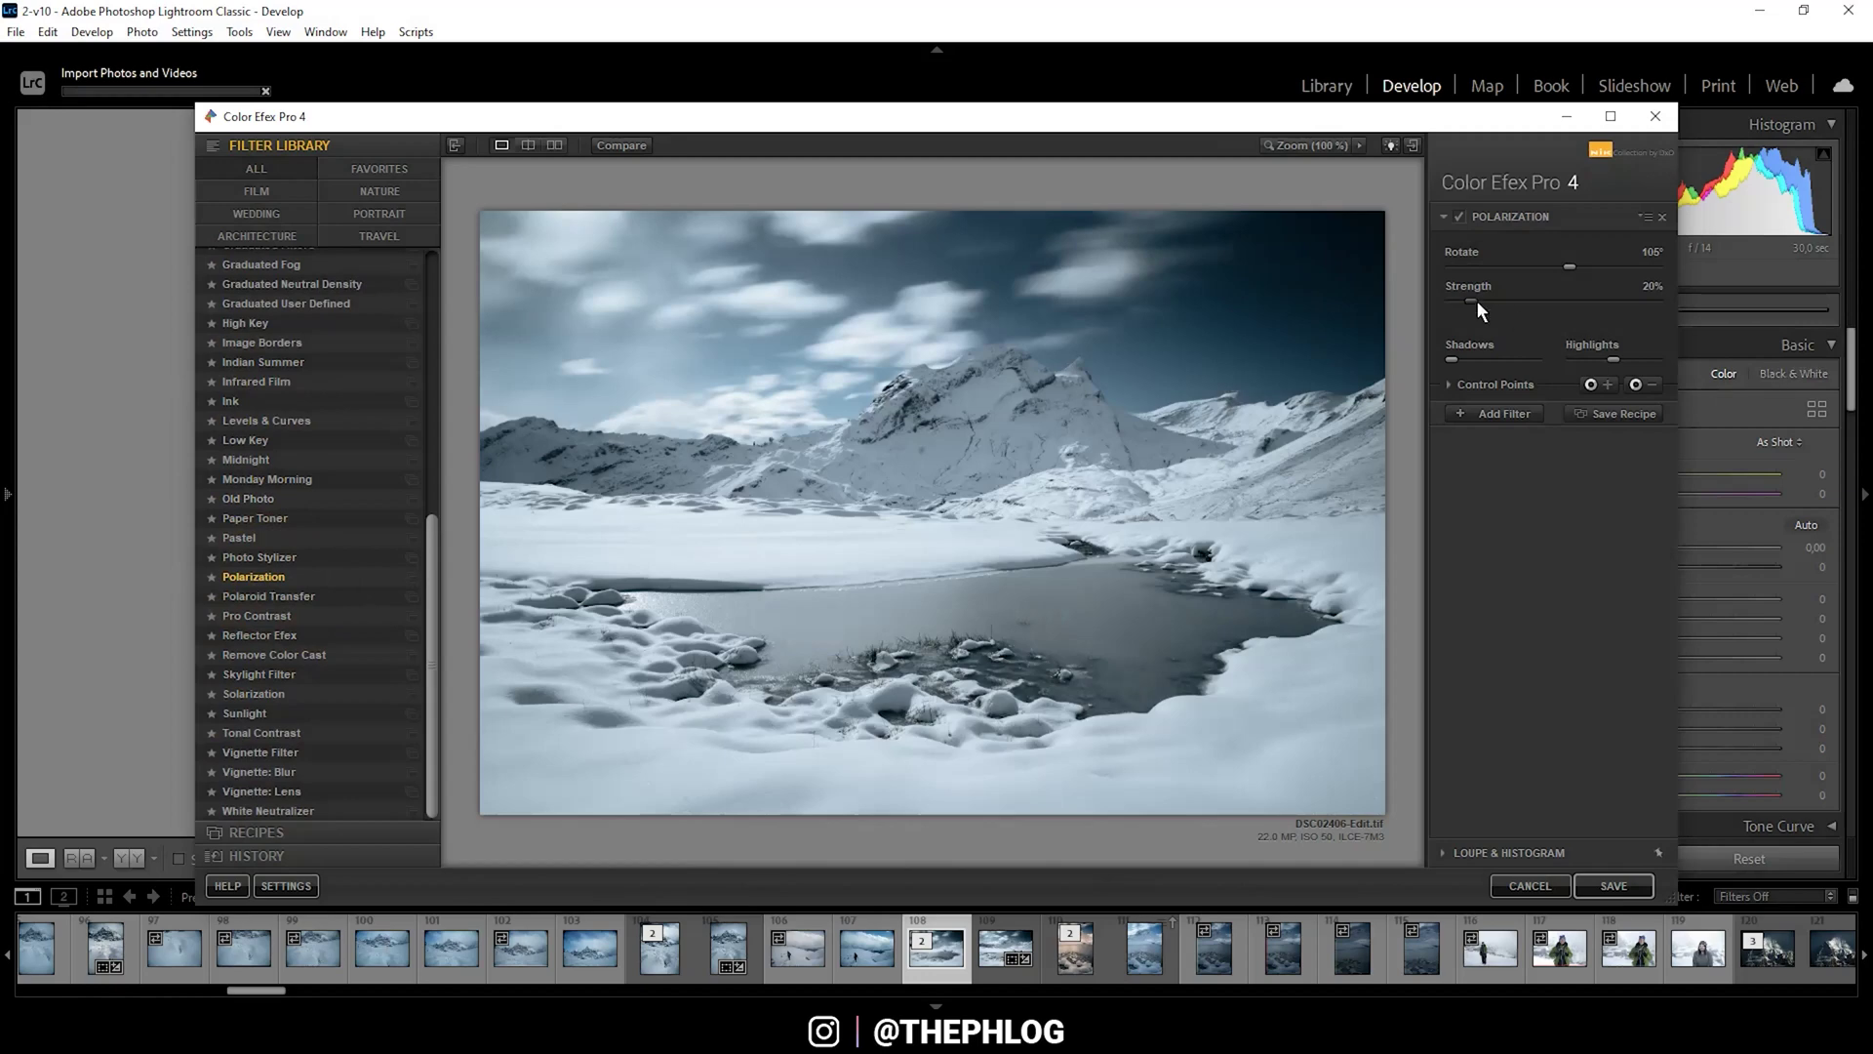
{"action": "left_click_drag", "start_coordinate": [1471, 301], "coordinate": [1459, 301]}
{"action": "left_click_drag", "start_coordinate": [1459, 302], "coordinate": [1466, 300]}
{"action": "left_click", "coordinate": [1609, 888]}
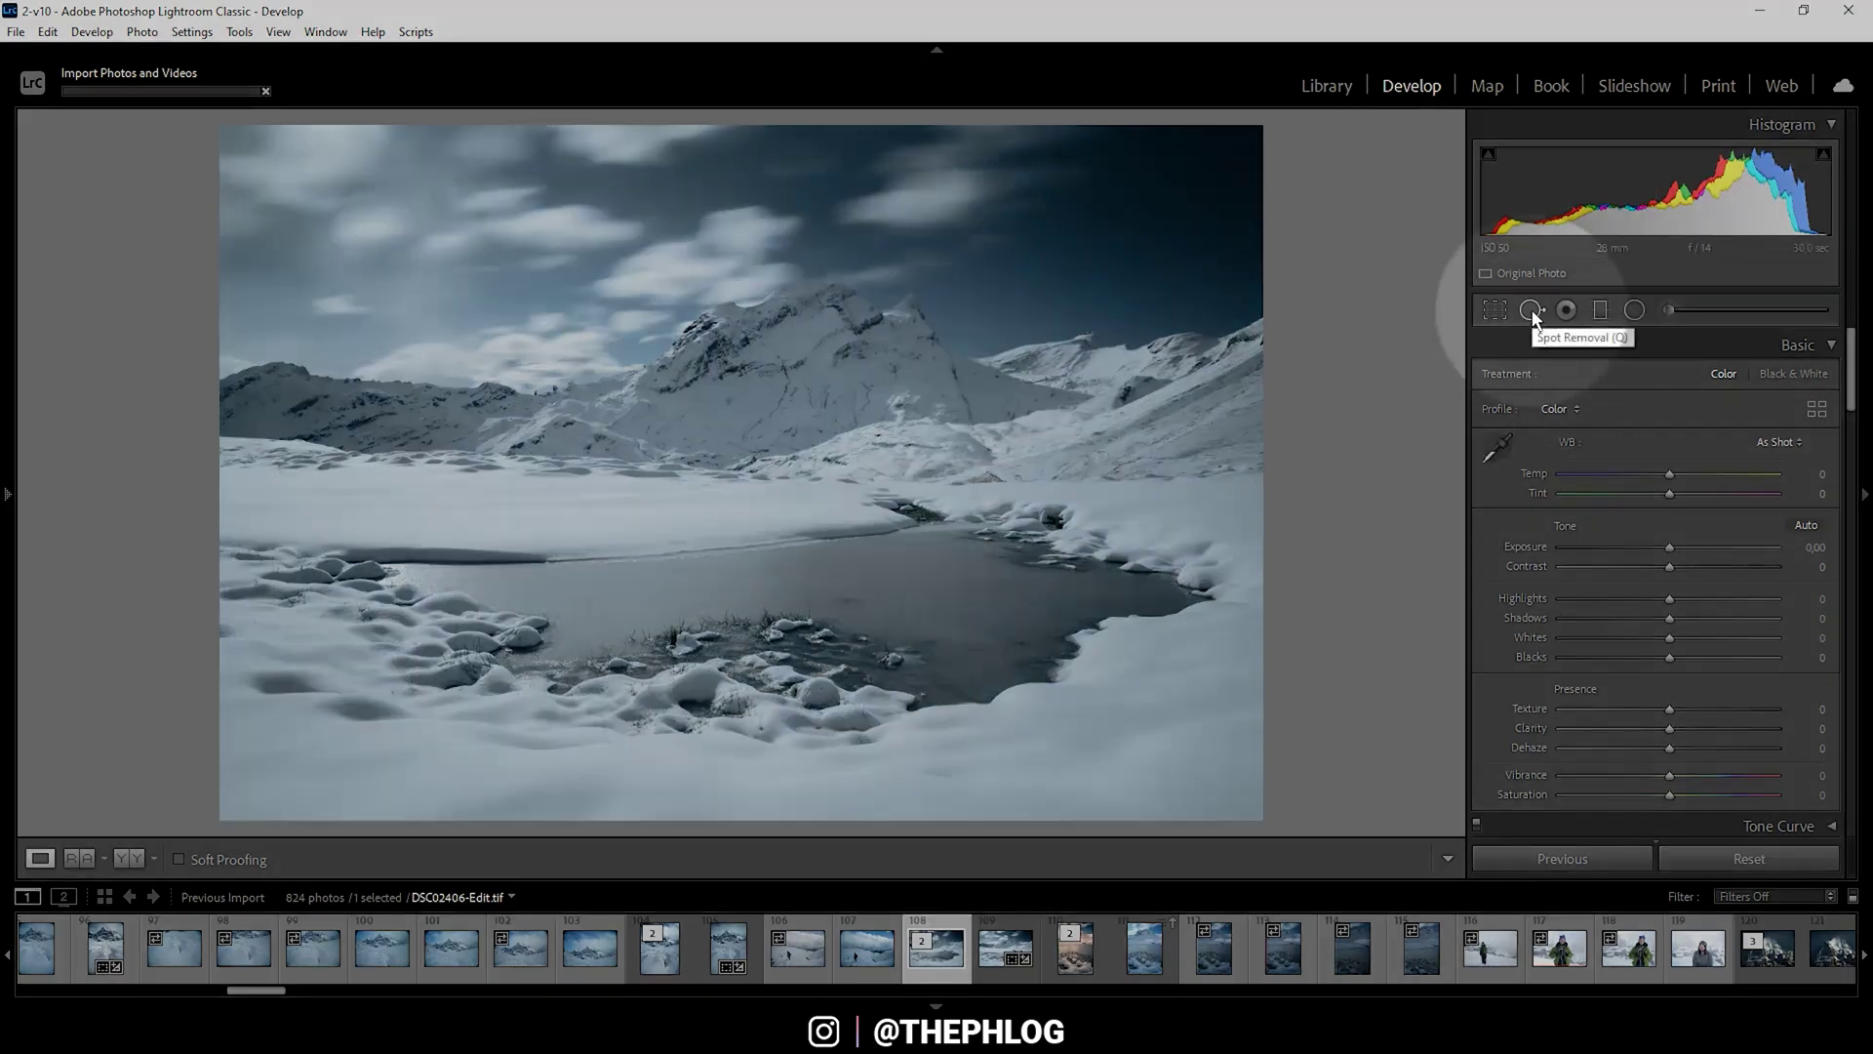
Heal the dust spots on the mountain and top-left sky, checking them with Visualize Spots.
{"action": "left_click", "coordinate": [1531, 308]}
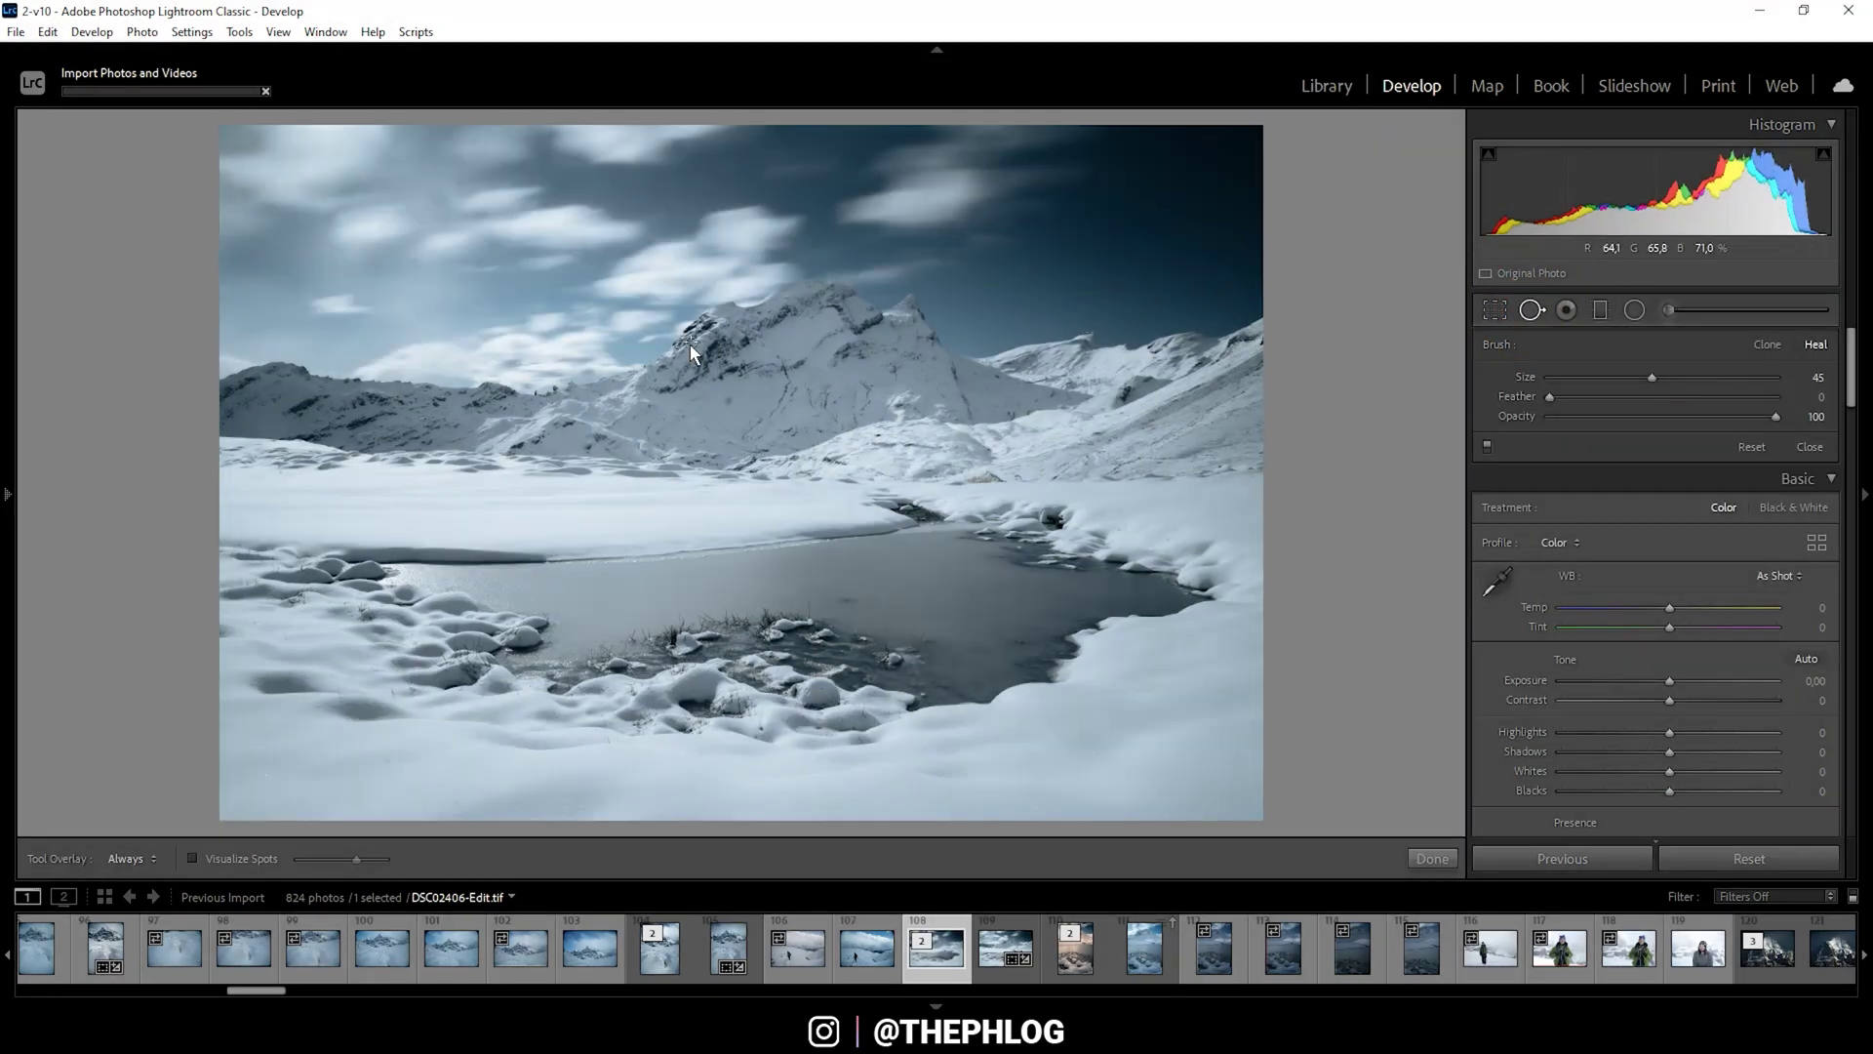
{"action": "scroll", "coordinate": [726, 394], "scroll_direction": "up", "scroll_amount": 3}
{"action": "left_click", "coordinate": [730, 400]}
{"action": "left_click", "coordinate": [230, 200]}
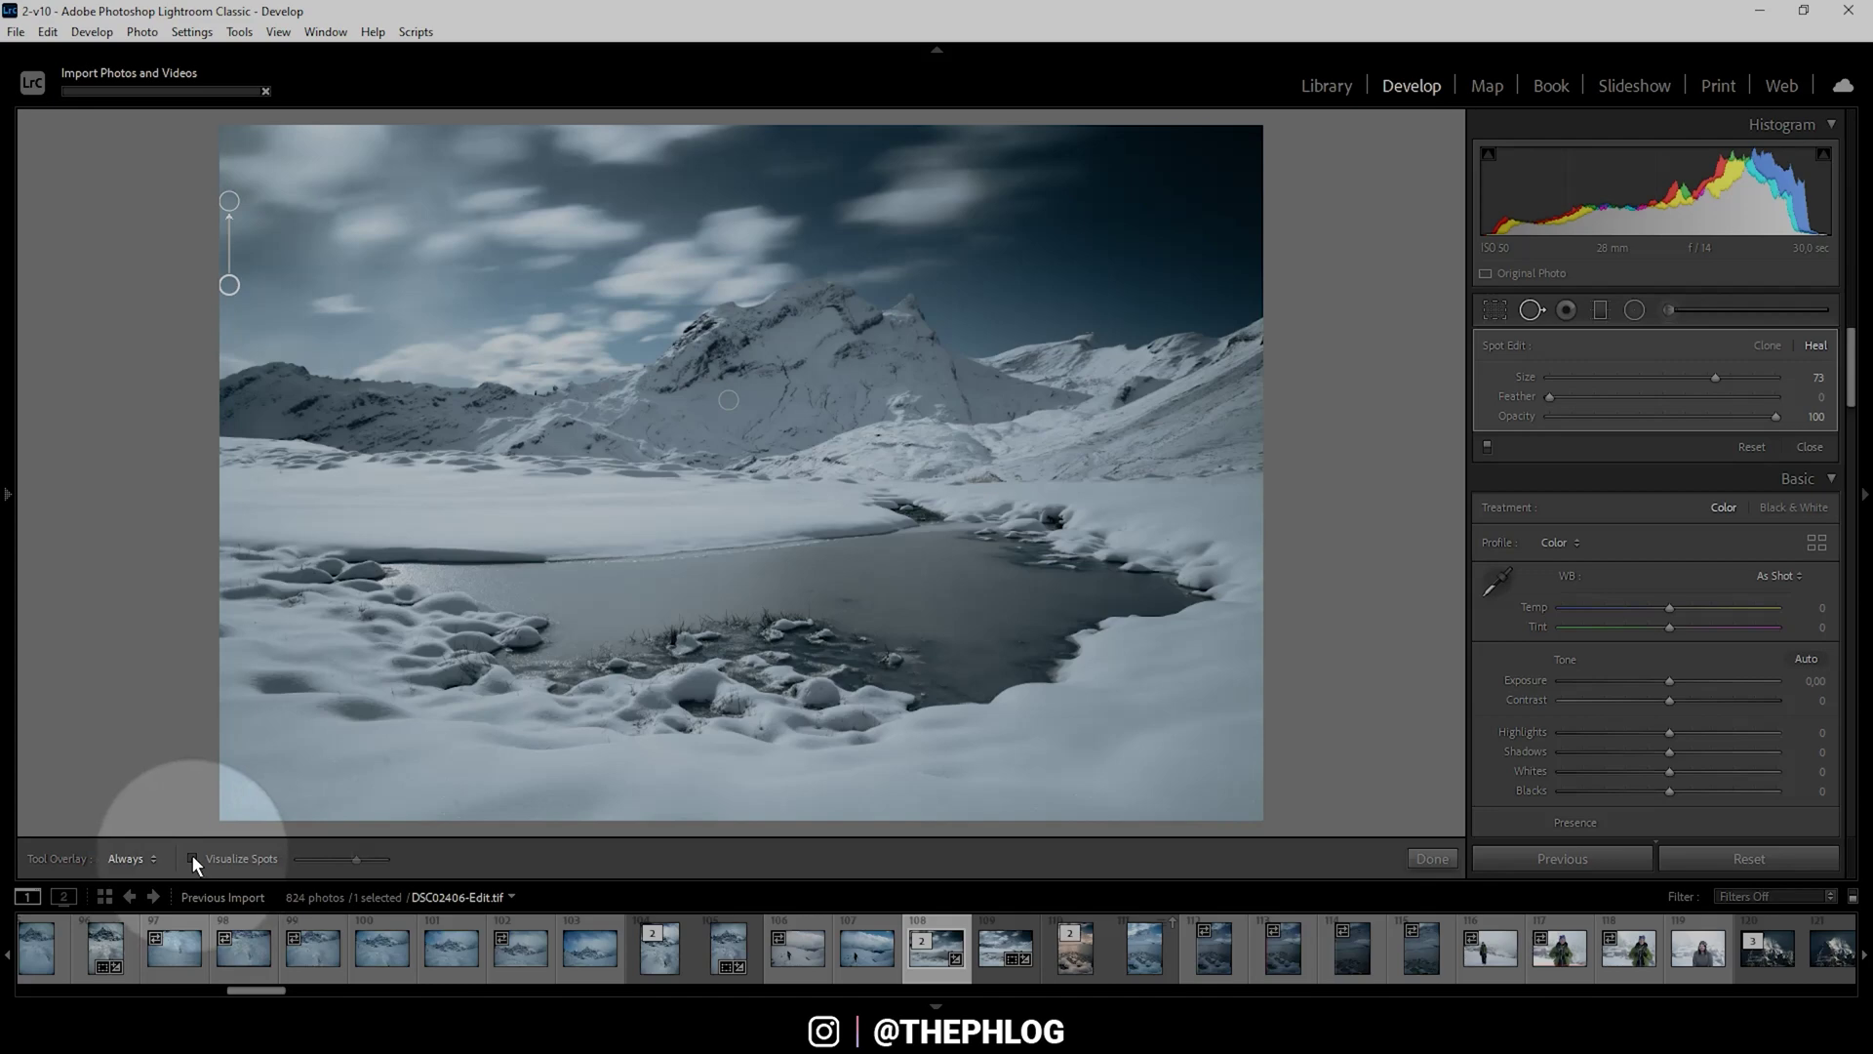
{"action": "left_click", "coordinate": [192, 858]}
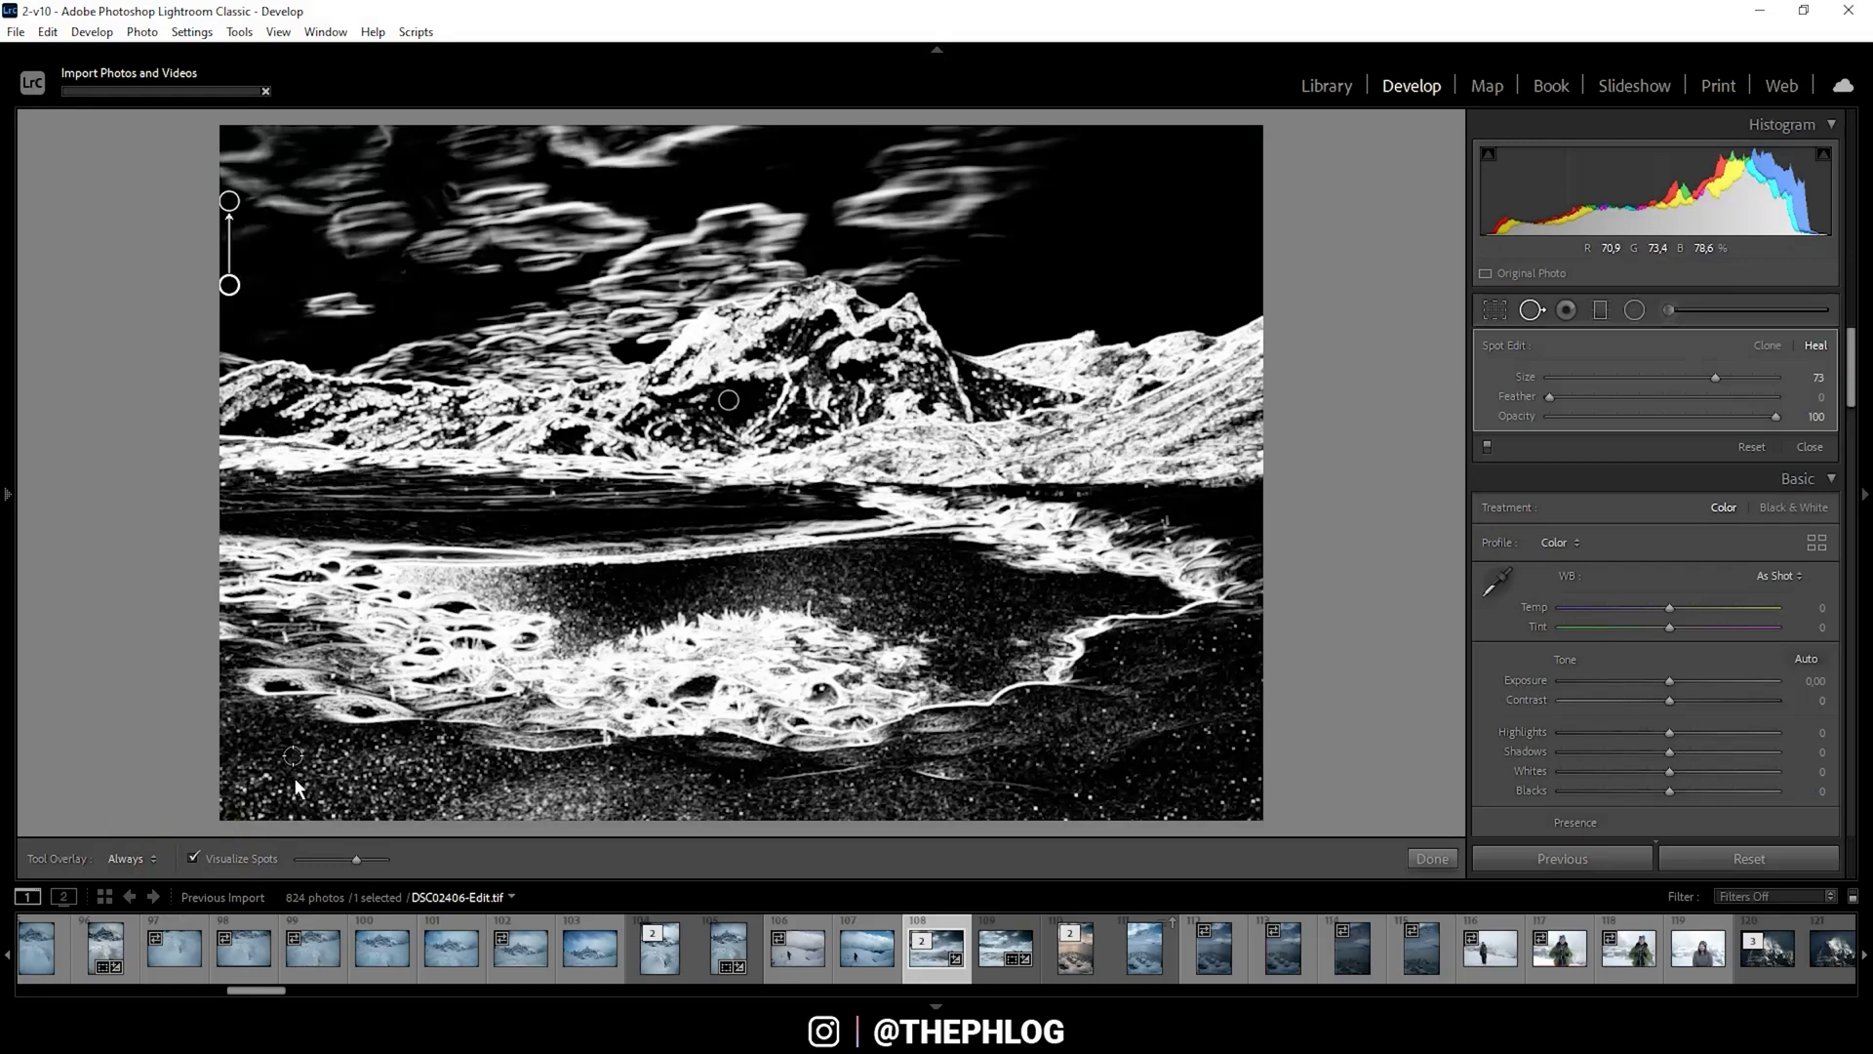
{"action": "left_click", "coordinate": [1496, 310]}
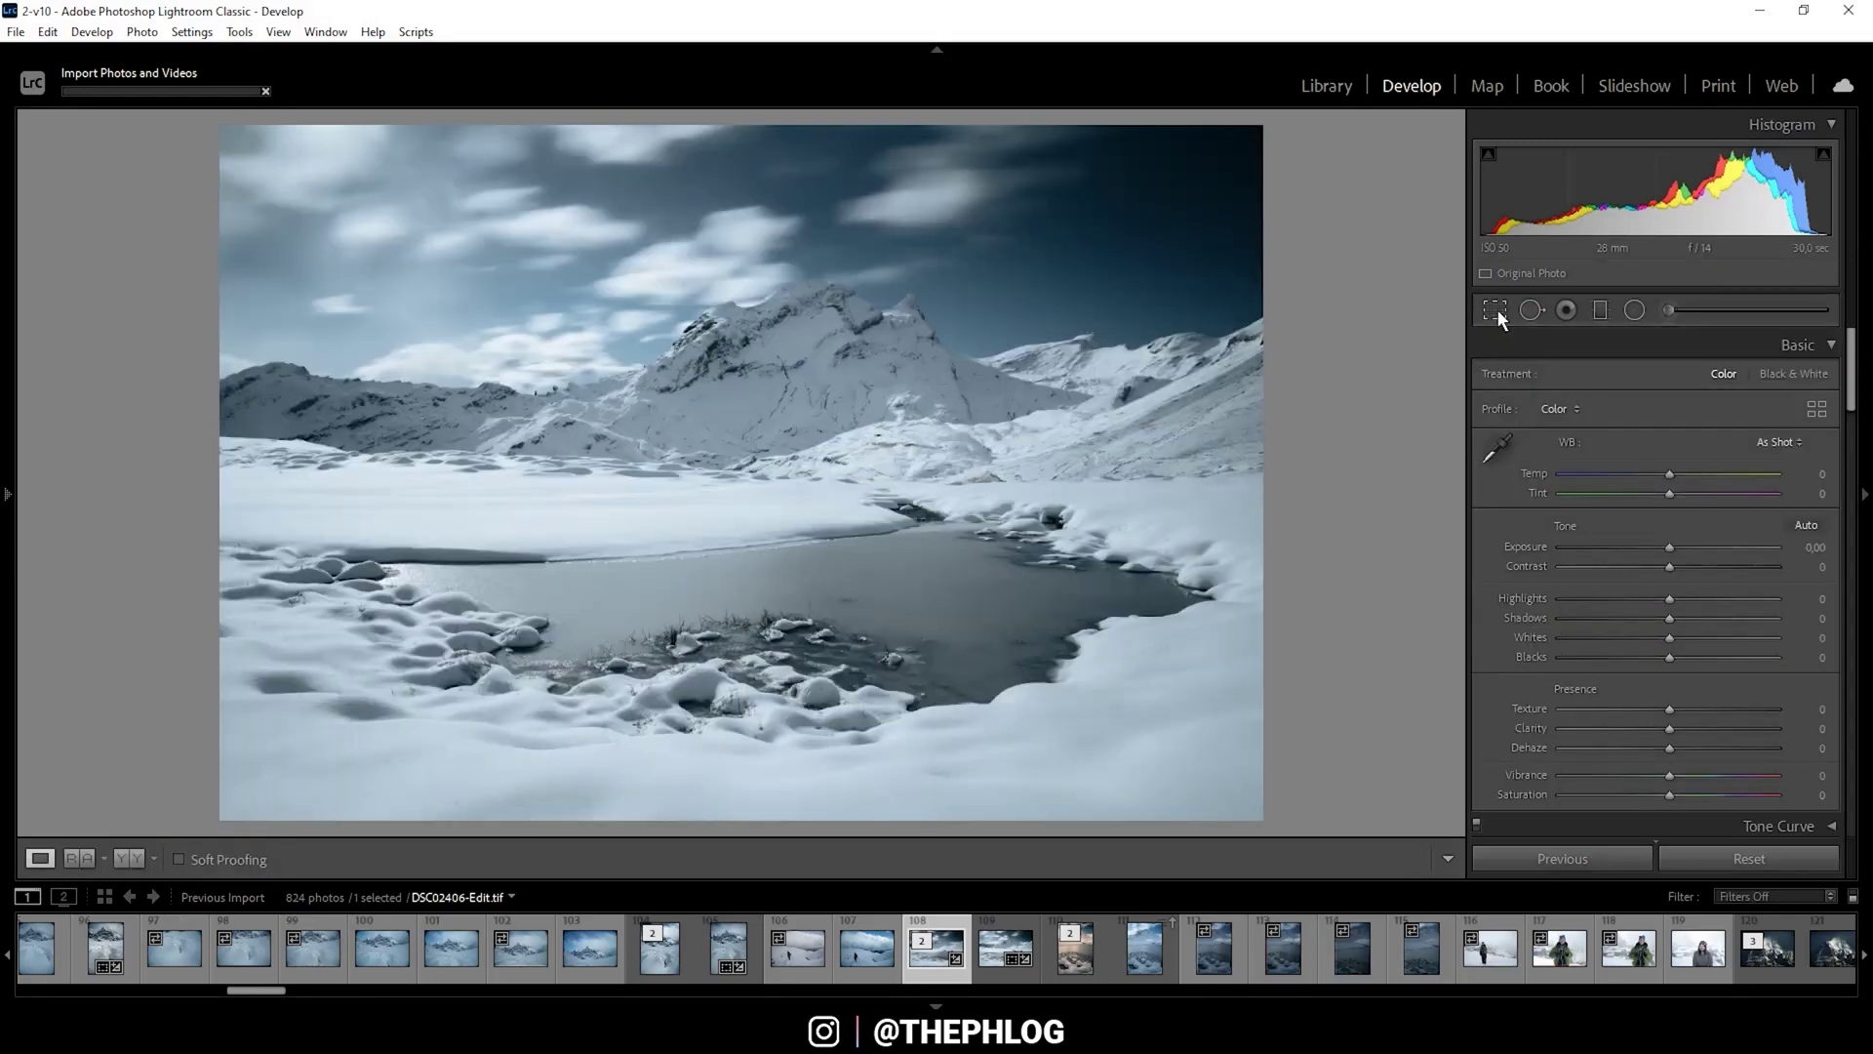